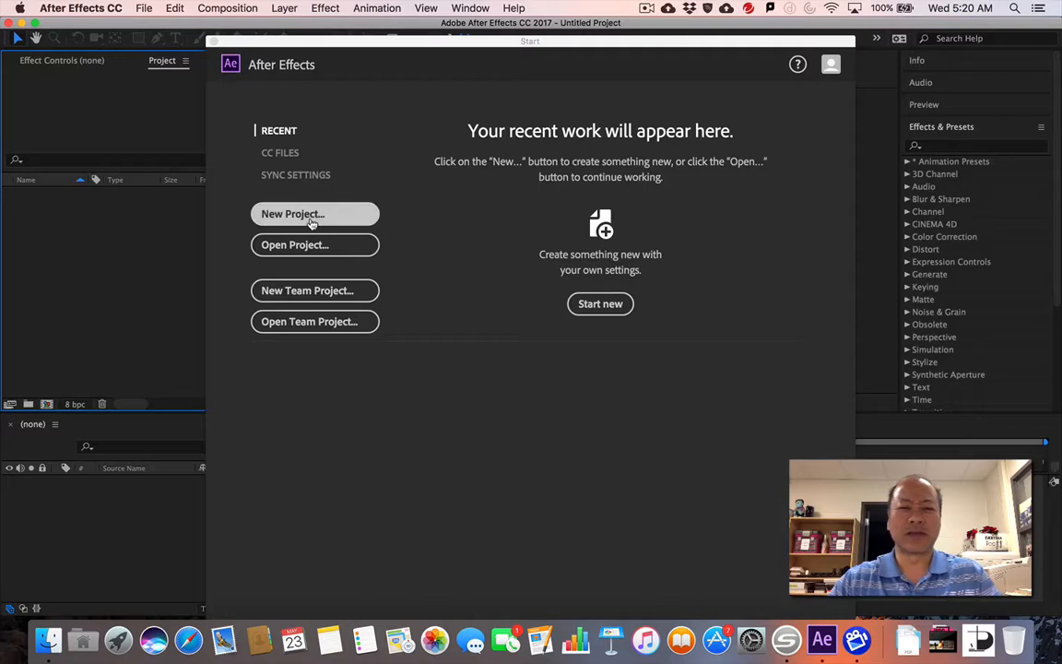
Step: Create a new project and save it as "Hit and Run" in the Hit and Run folder
left_click(309, 218)
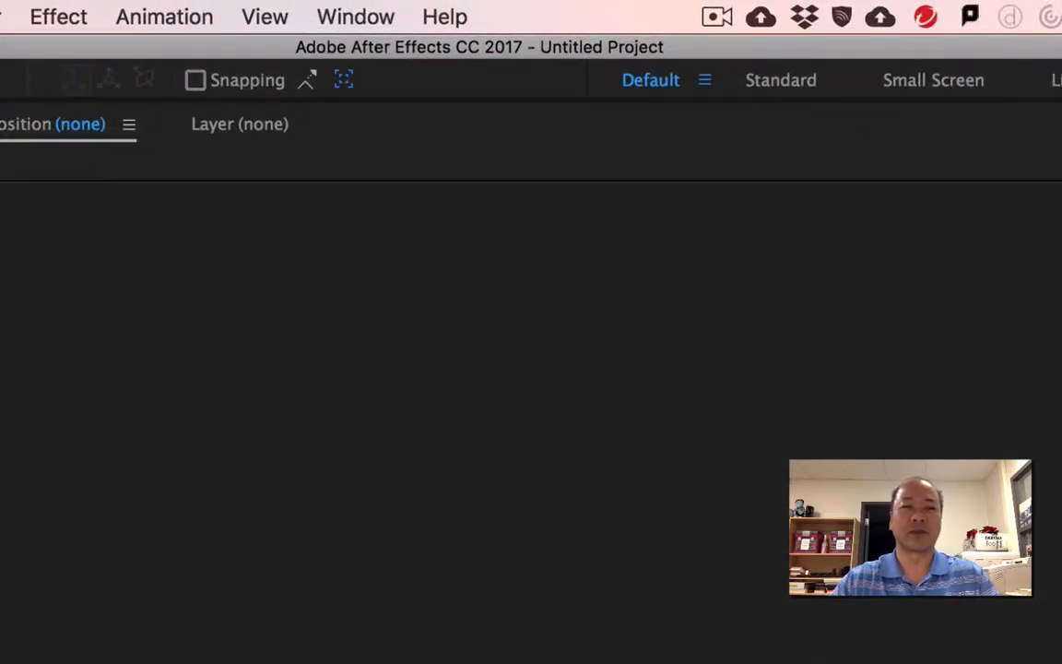
left_click(144, 7)
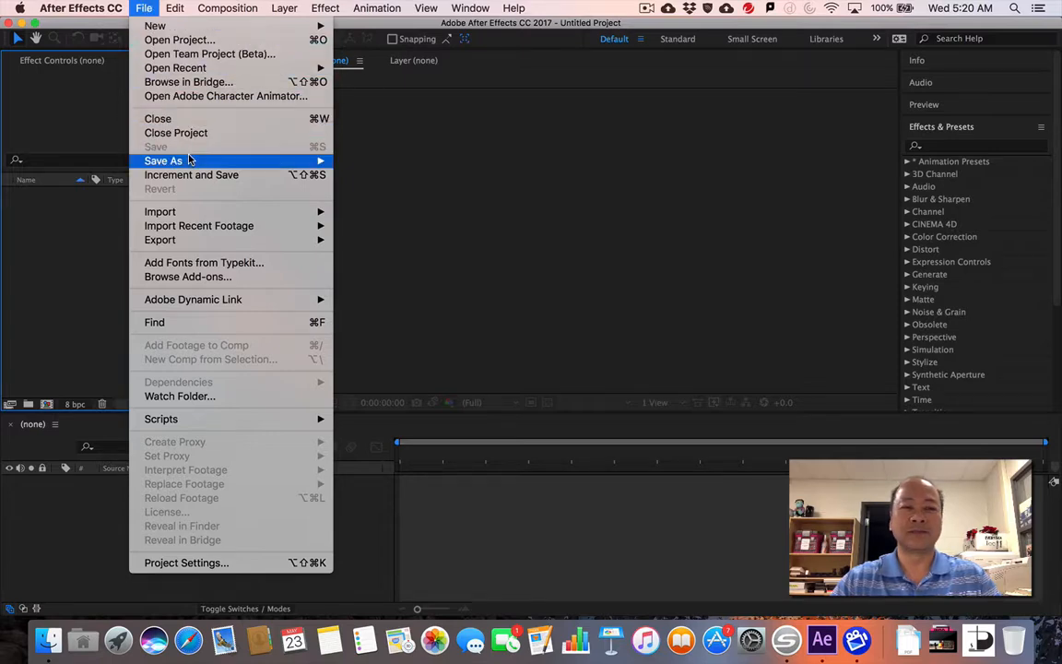
mouse_move(189, 161)
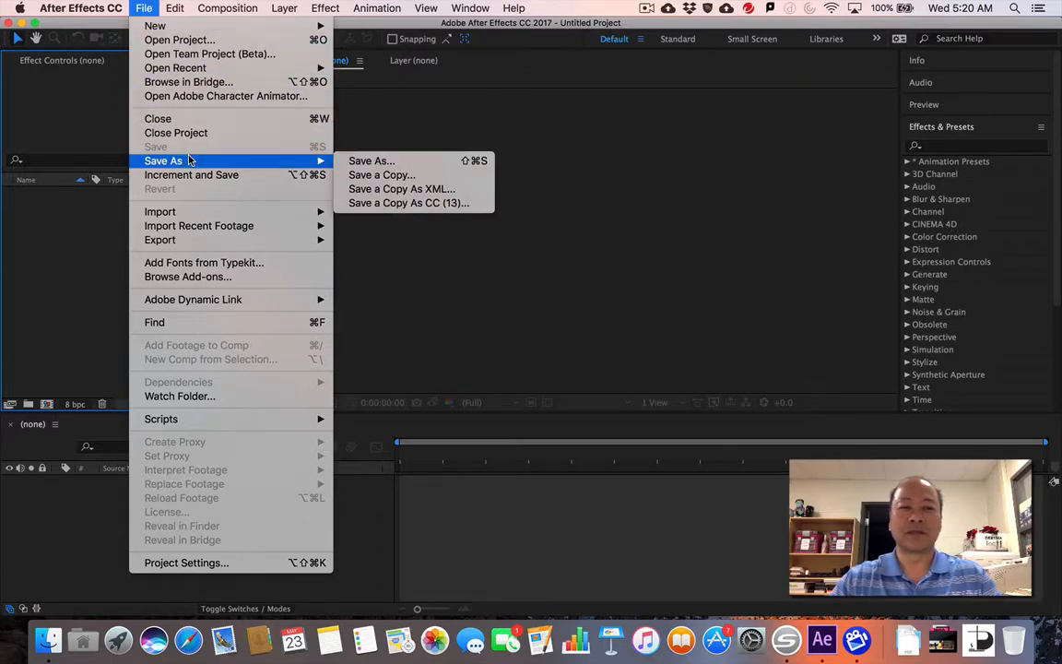
left_click(366, 161)
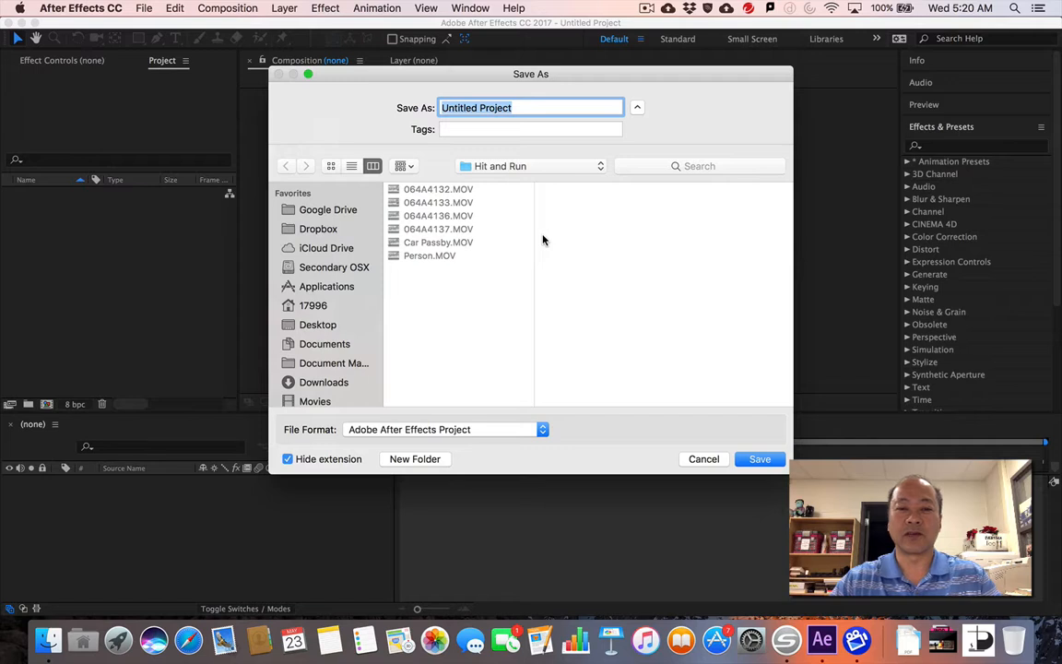
type("Hit a")
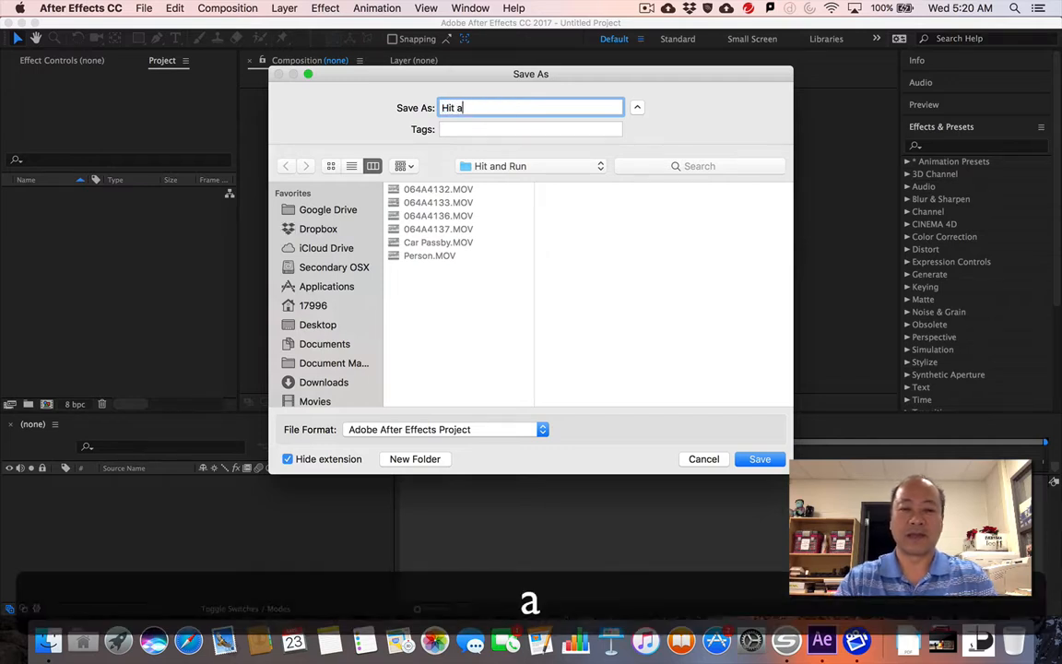
type("nd Run")
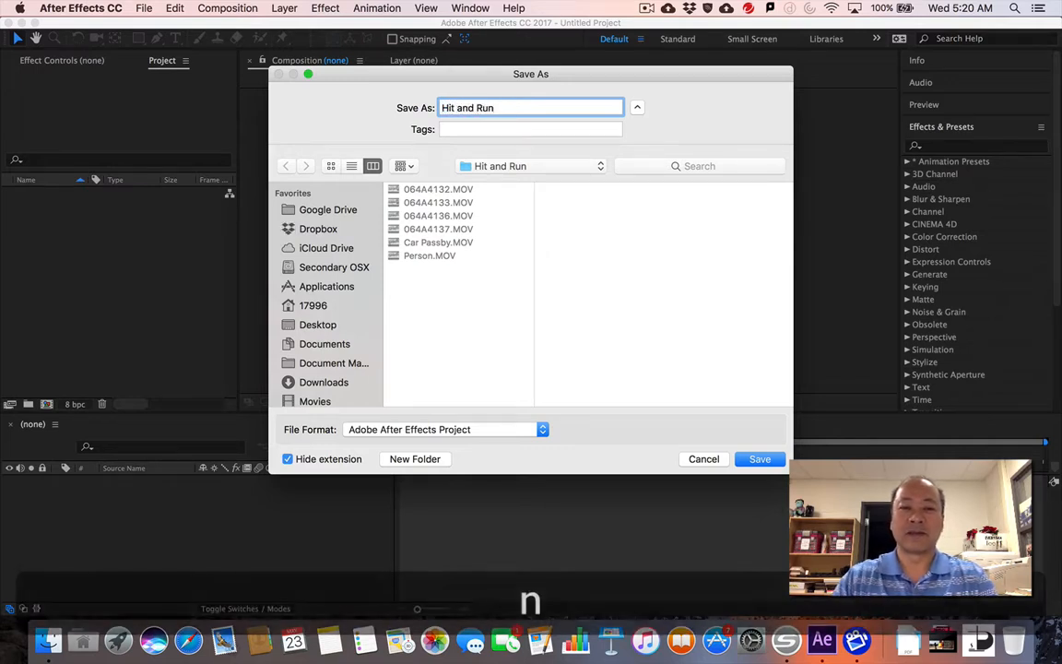
key("Return")
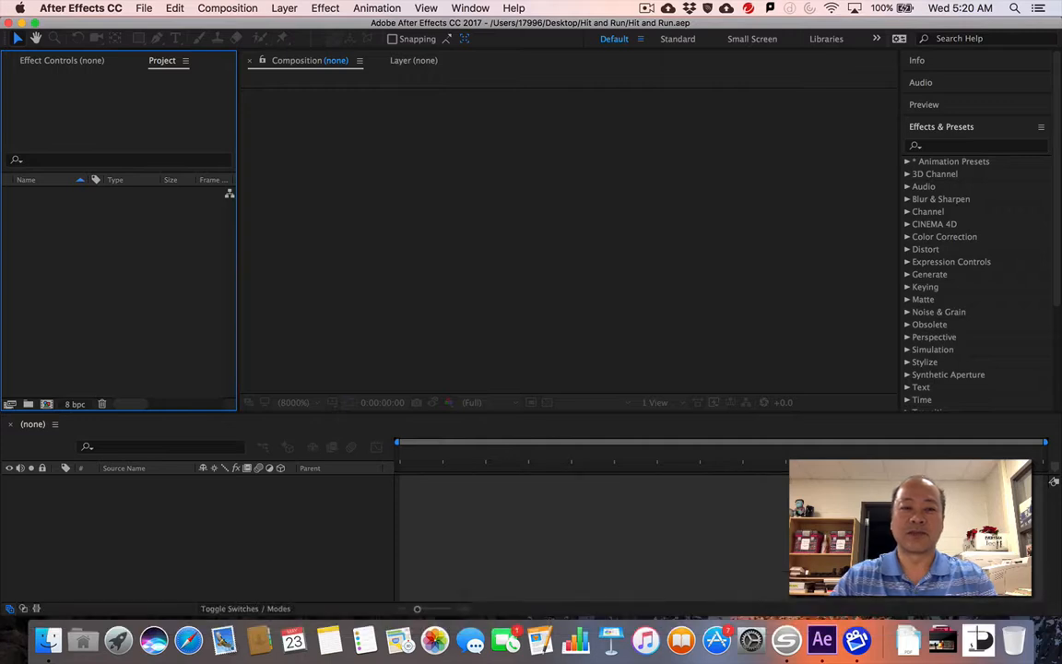
Step: Start a new composition named "Hit and Run" with the HDTV 1080 24 preset, keeping the frame rate at 24
left_click(226, 7)
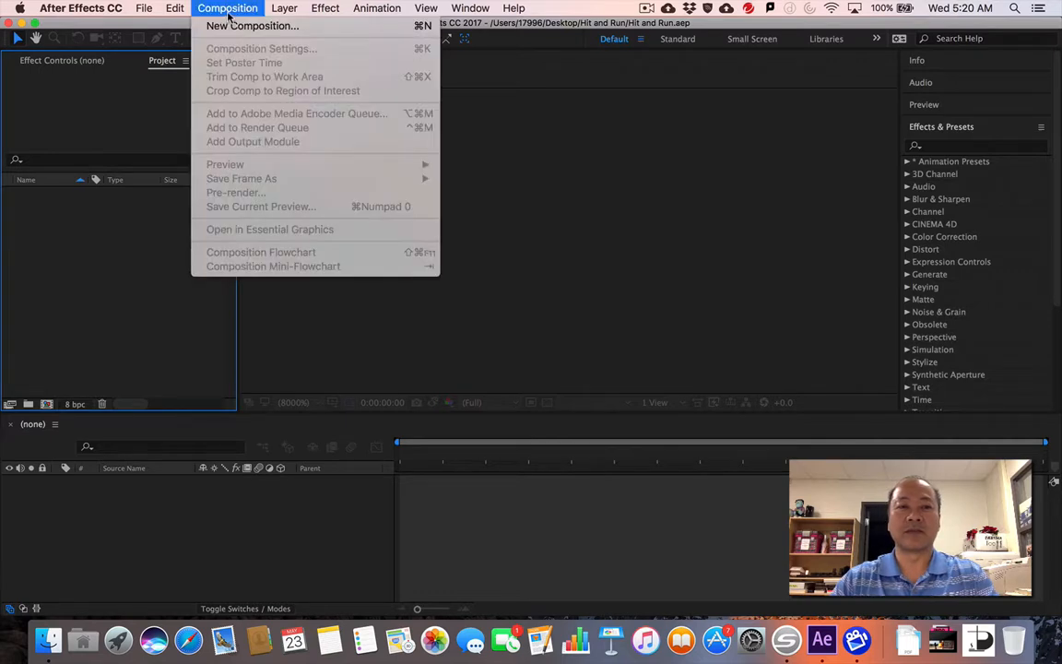
left_click(233, 26)
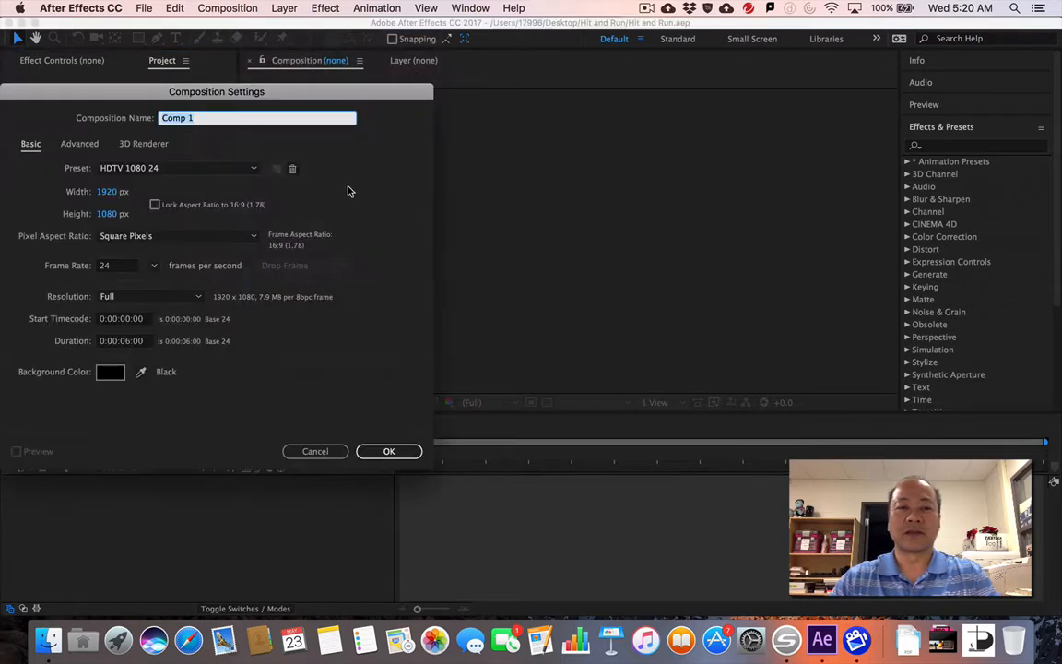
type("Hit")
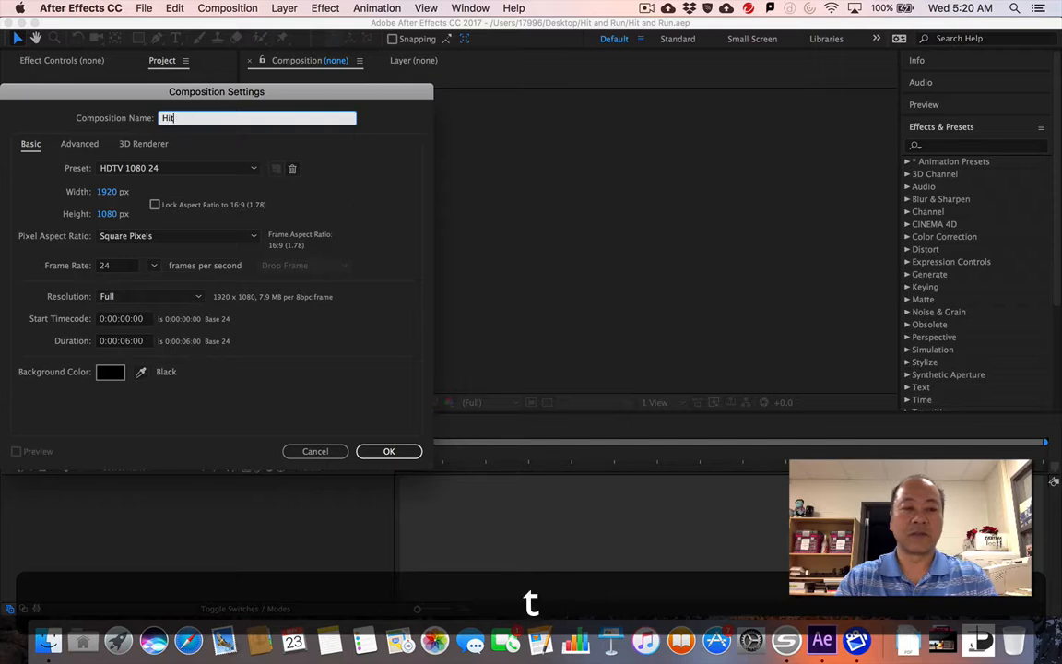
type(" and Run")
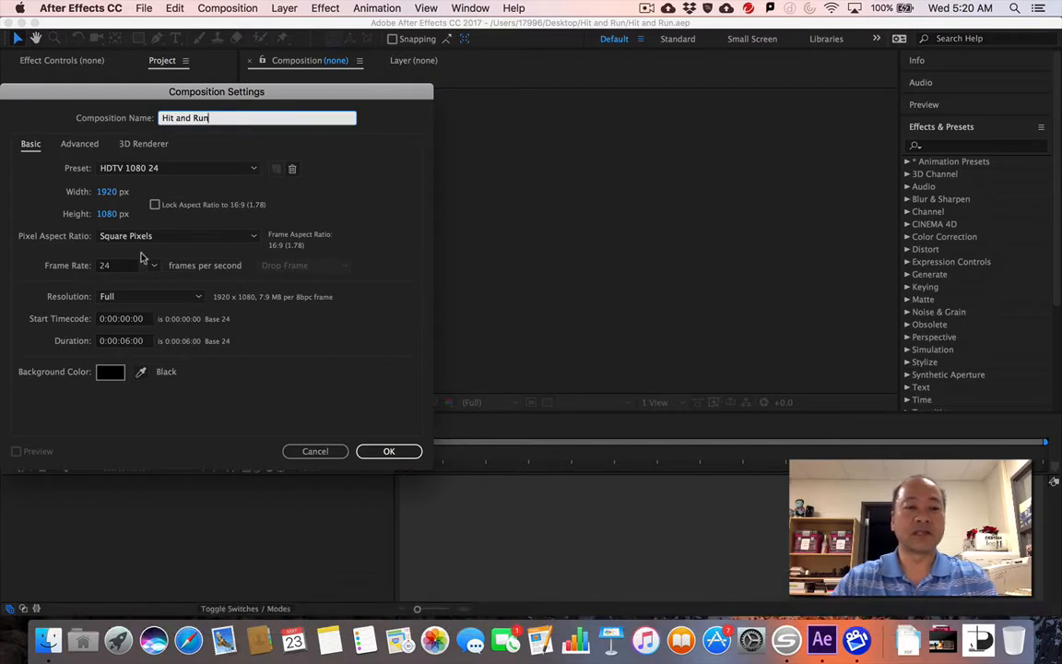
left_click_drag(126, 99, 452, 109)
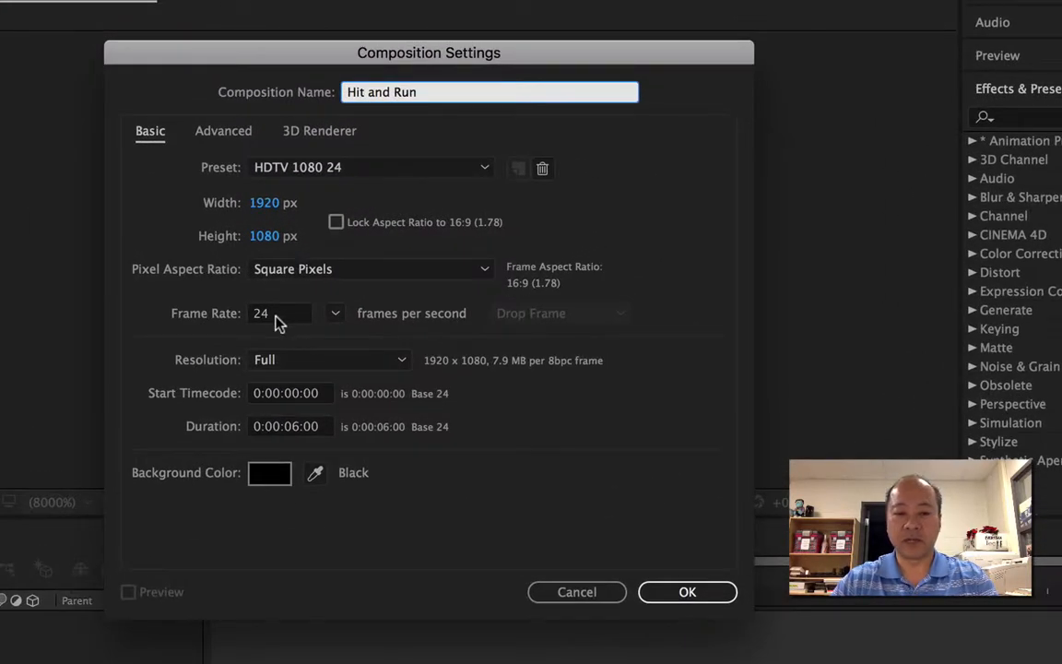
left_click(334, 313)
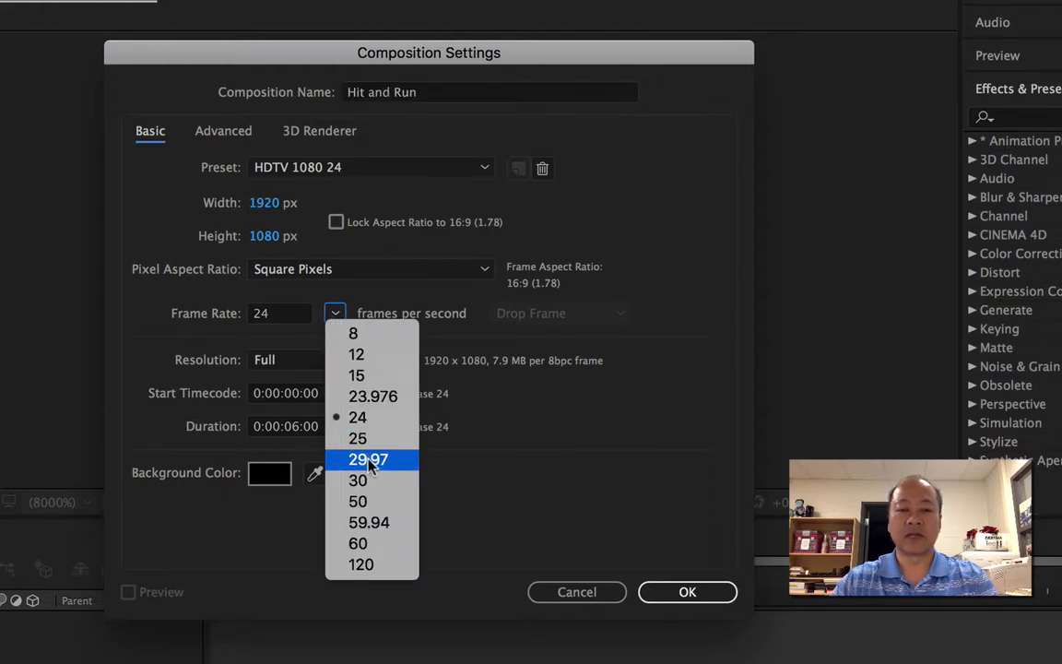
left_click(299, 339)
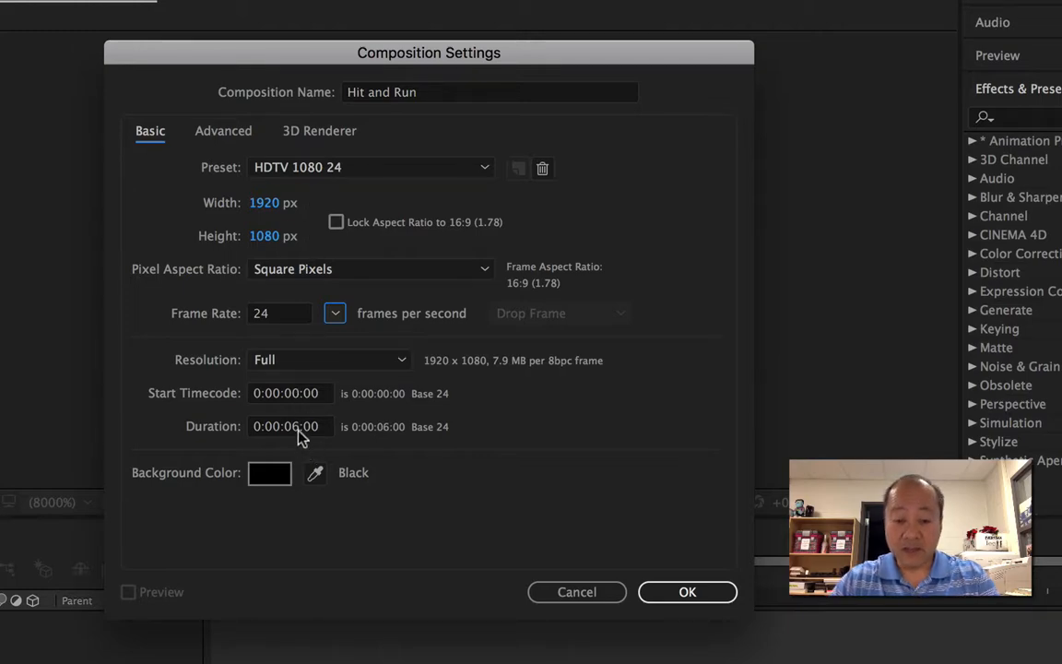
Step: Set the composition's duration to 0:00:08:00 and create it
left_click(299, 429)
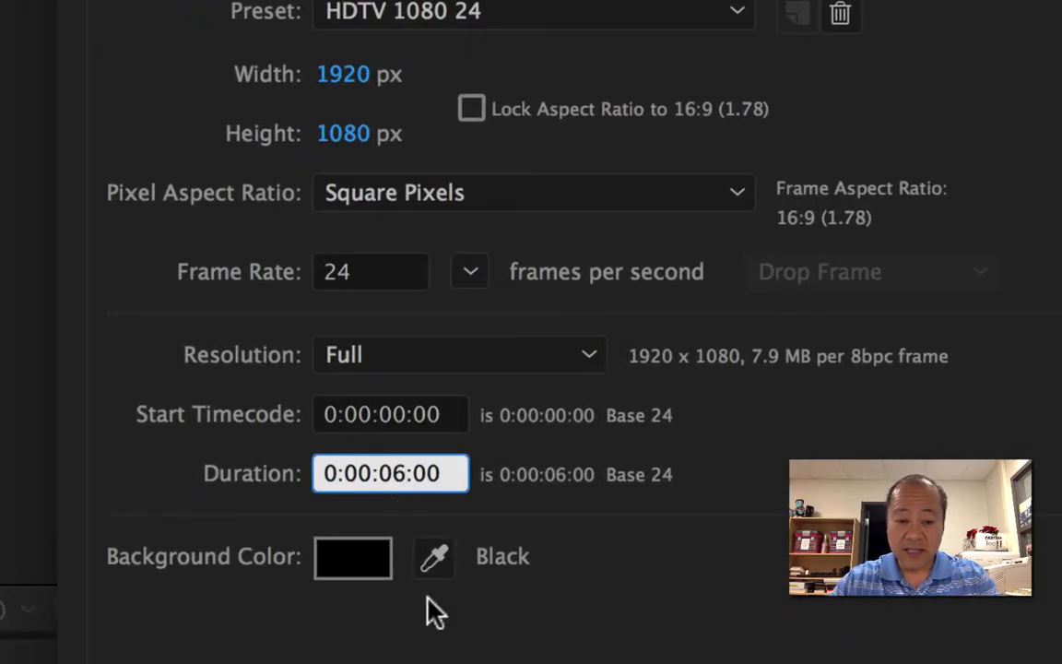
key("BackSpace")
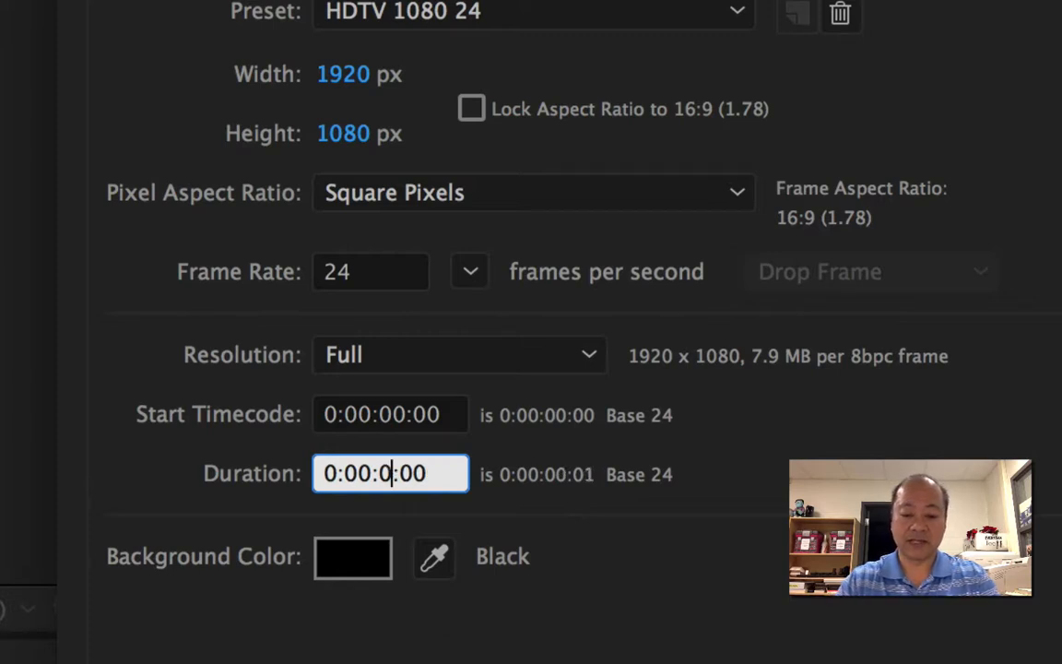
type("8")
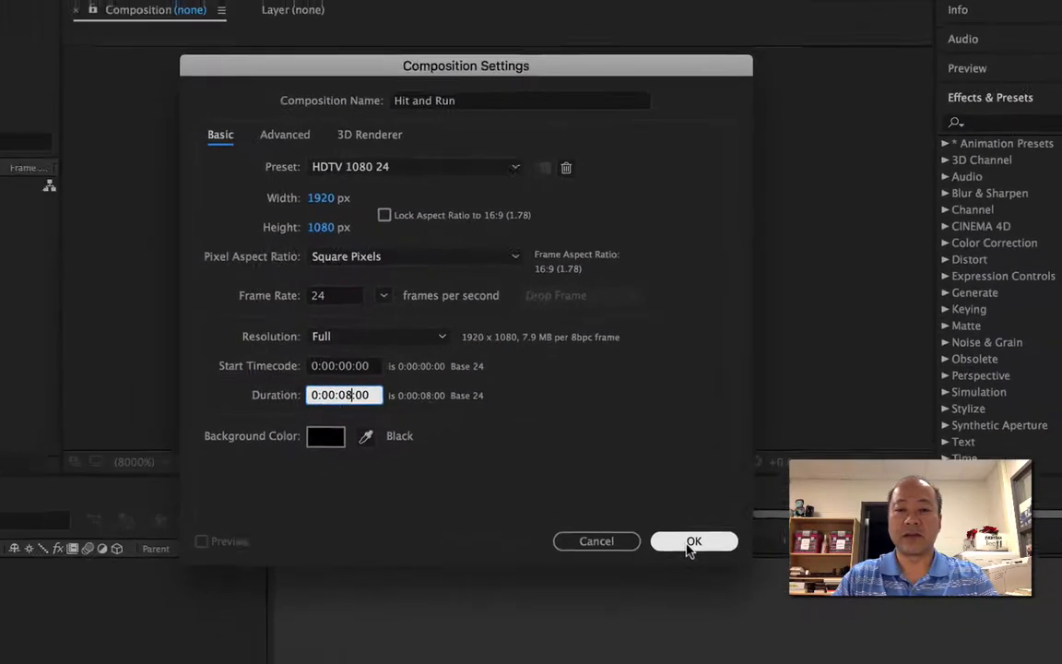
left_click(690, 545)
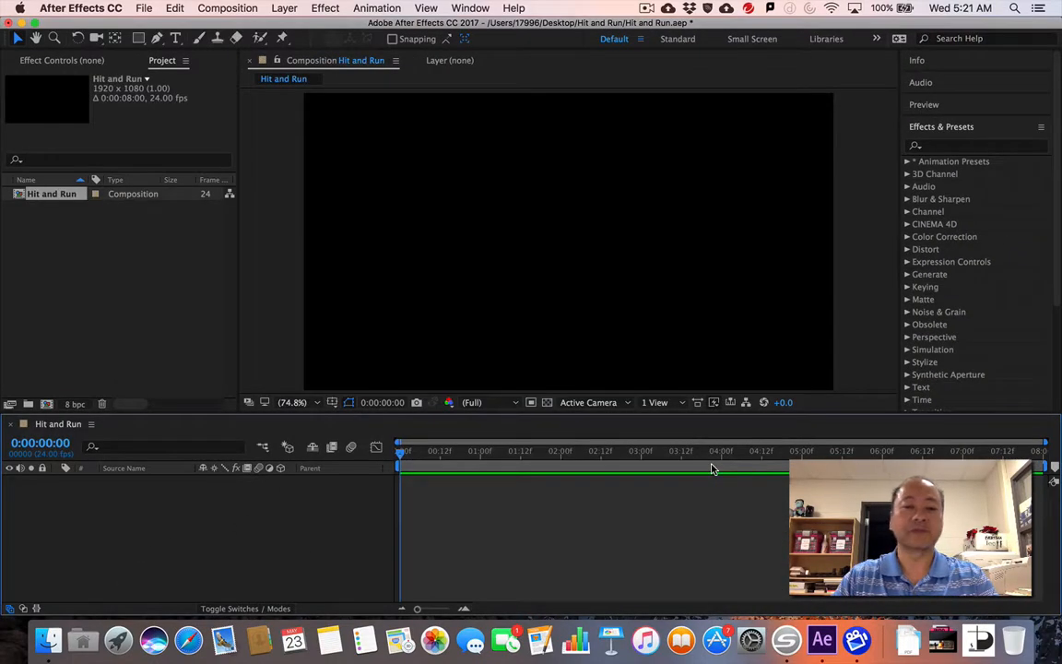
Step: Import the Car Passby.MOV and Person.MOV clips into the project
left_click(143, 8)
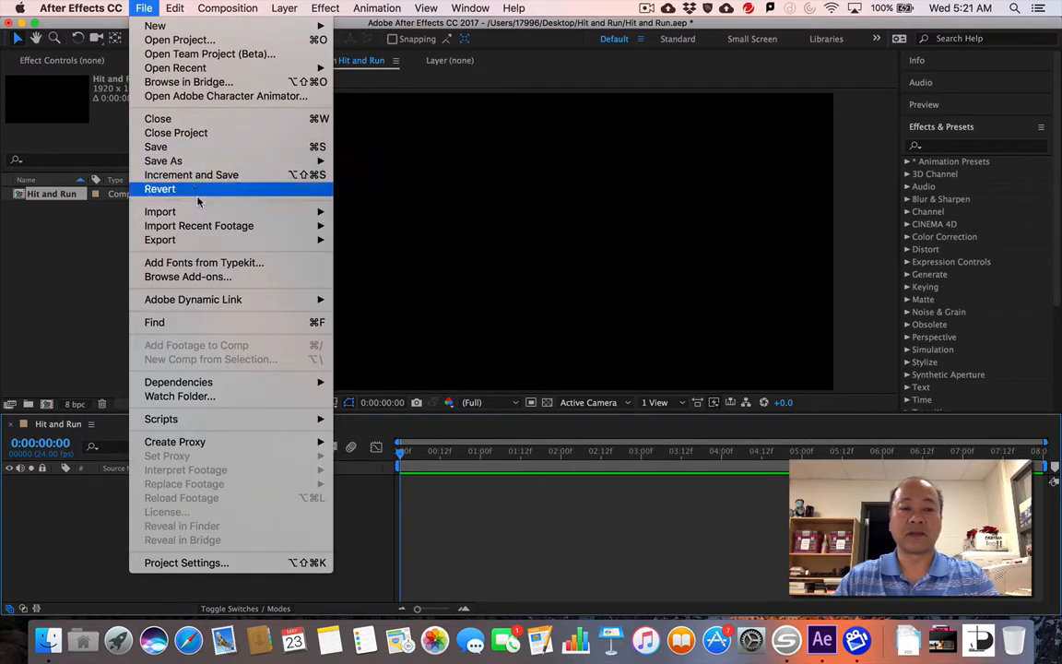
mouse_move(204, 218)
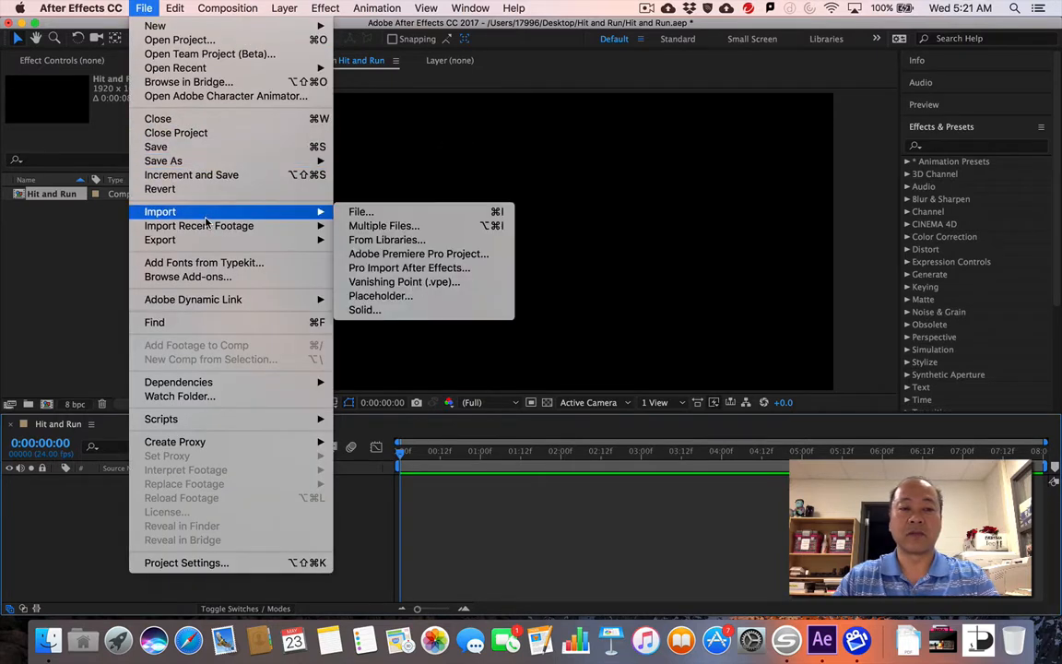
left_click(357, 215)
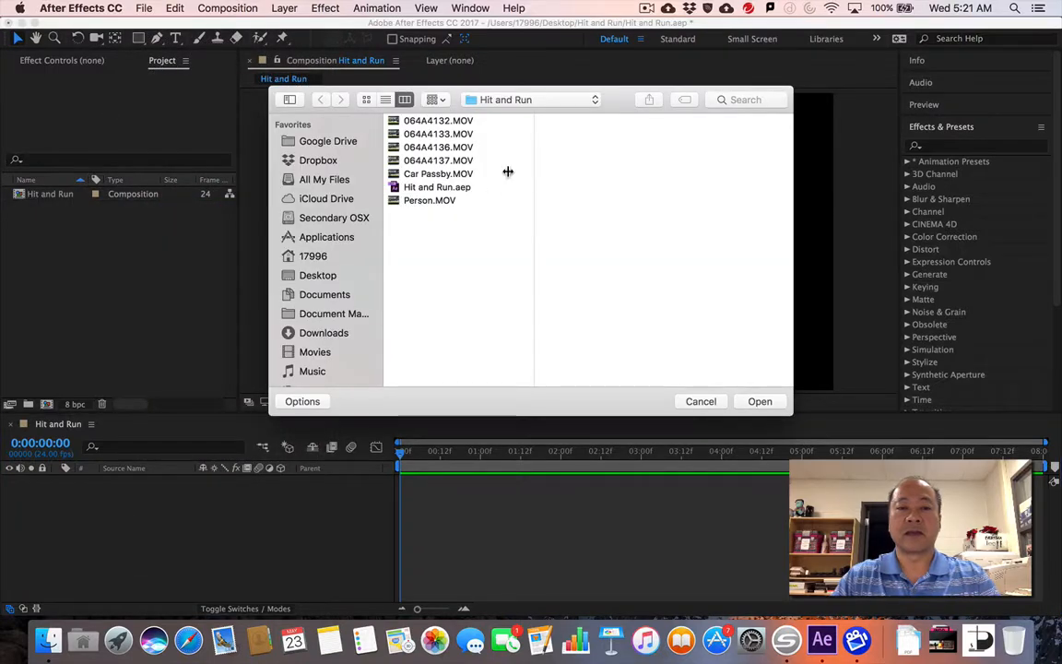
left_click(451, 177)
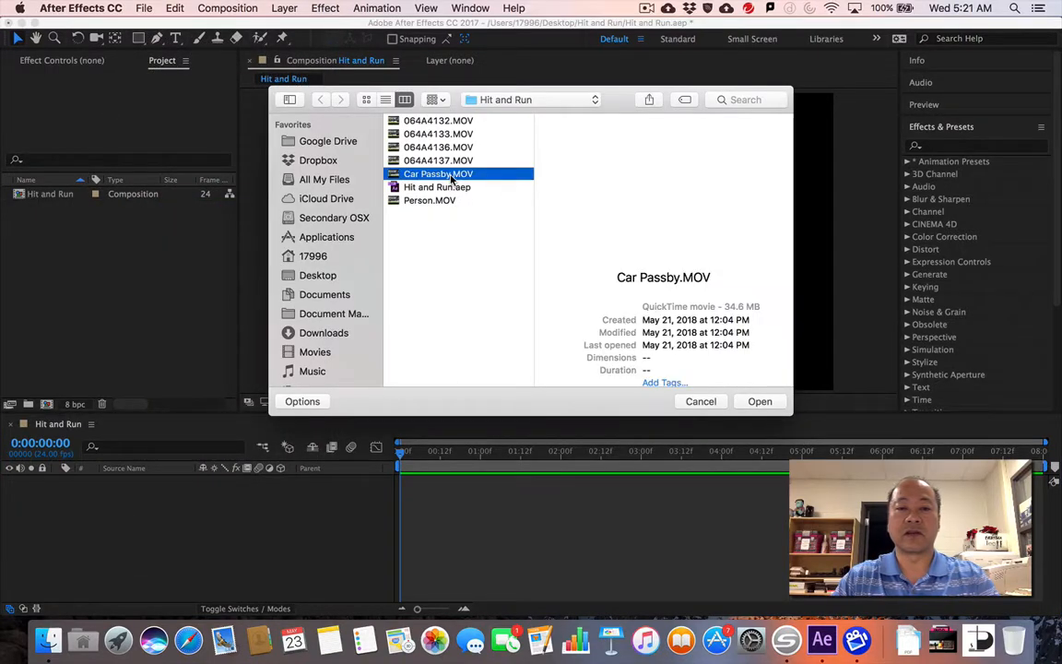
left_click(451, 200, "super")
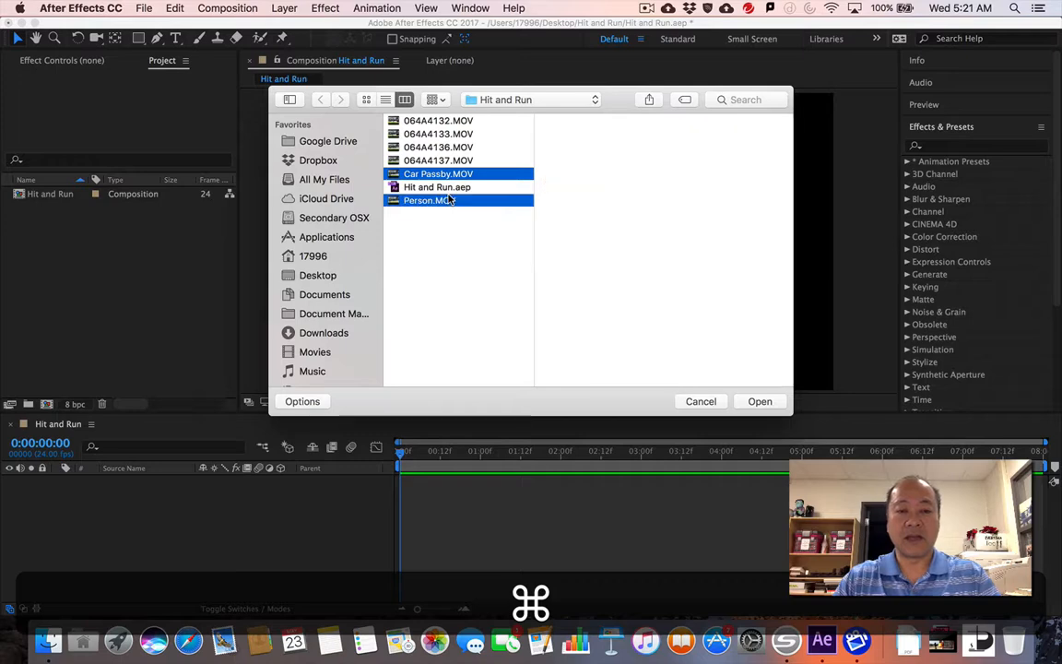
left_click(760, 402)
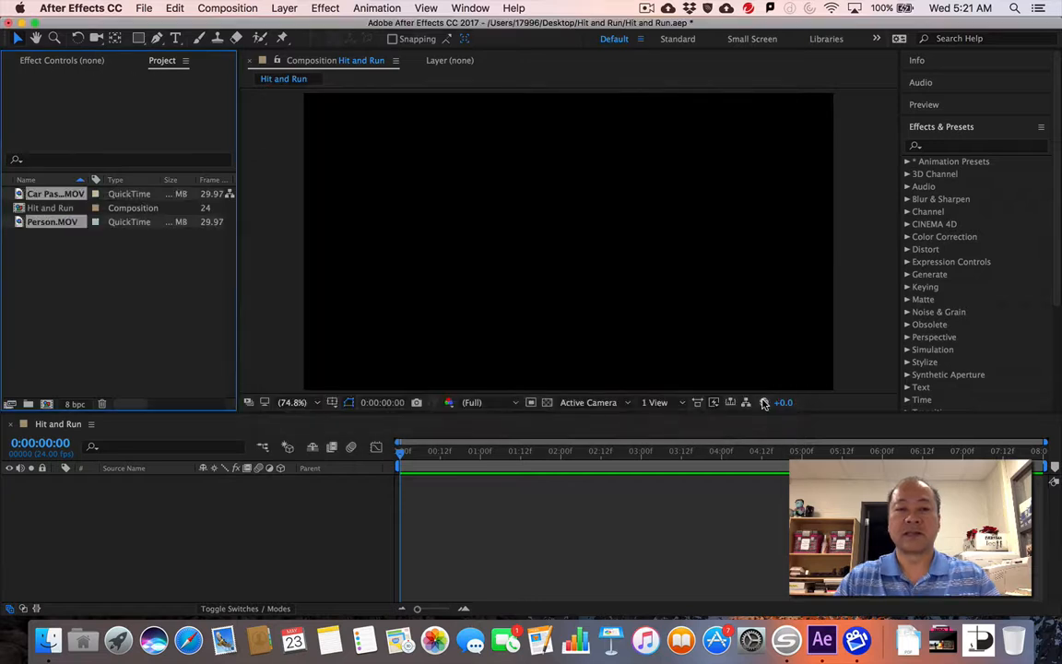
Step: Add Car Passby.MOV to the Hit and Run timeline and place Person.MOV above it
left_click(110, 269)
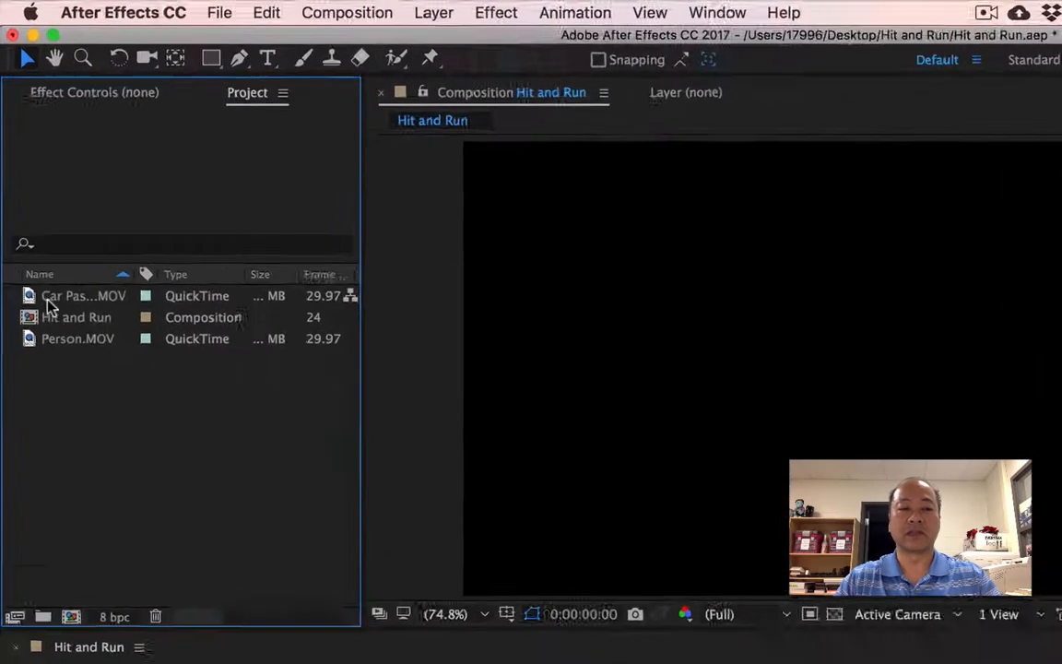
left_click(52, 300)
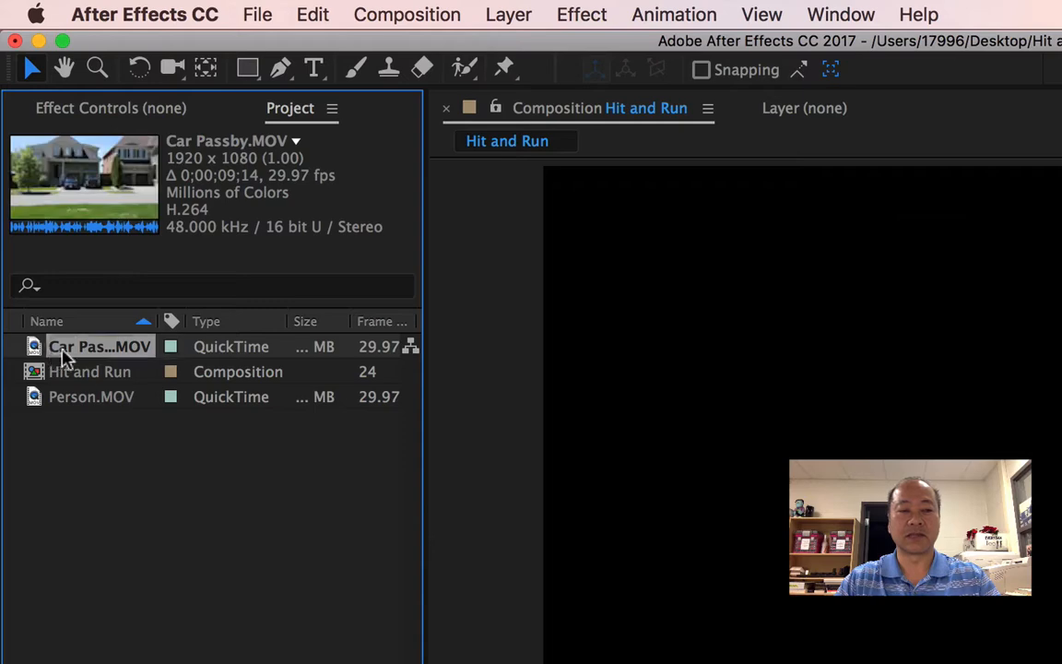
left_click_drag(66, 358, 97, 373)
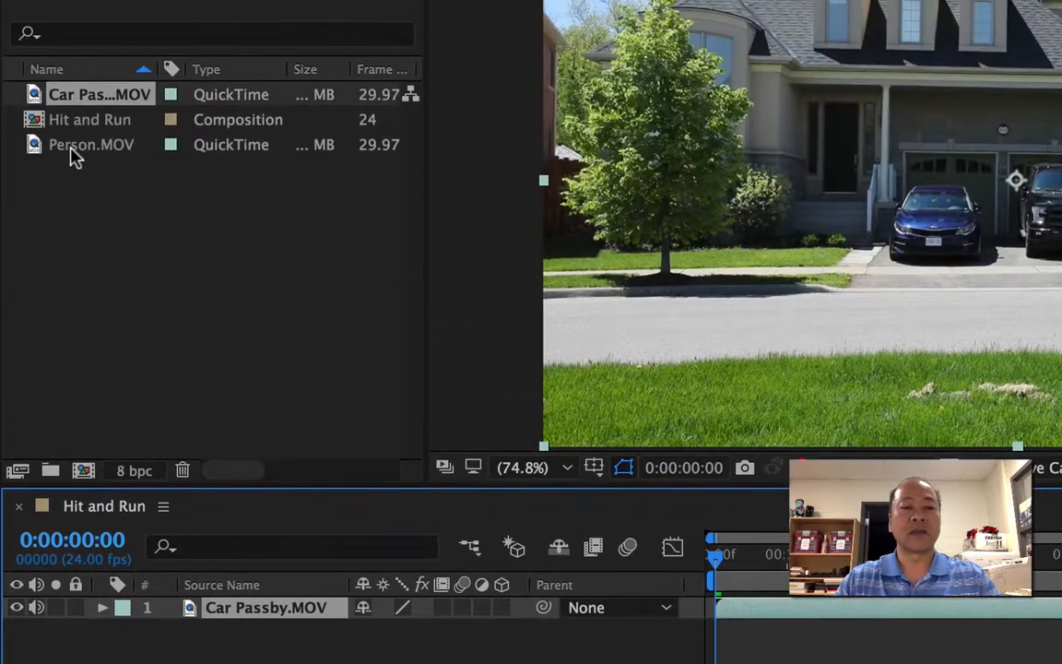
left_click_drag(72, 152, 118, 126)
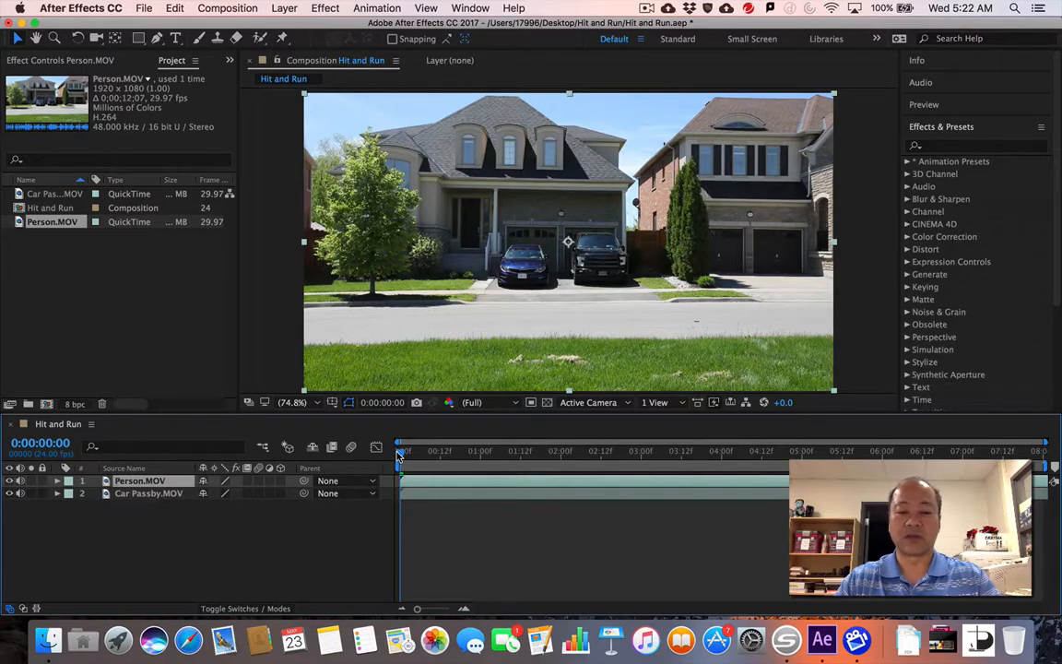
Step: Preview the Person.MOV layer, then hide it and preview the Car Passby.MOV layer from the start
key("space")
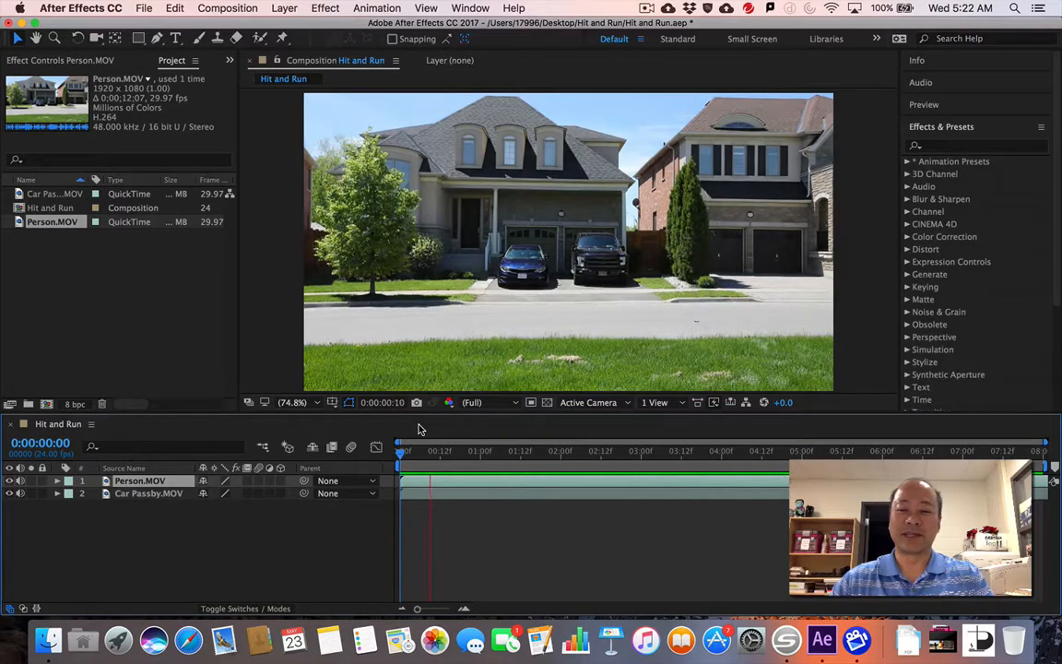
key("space")
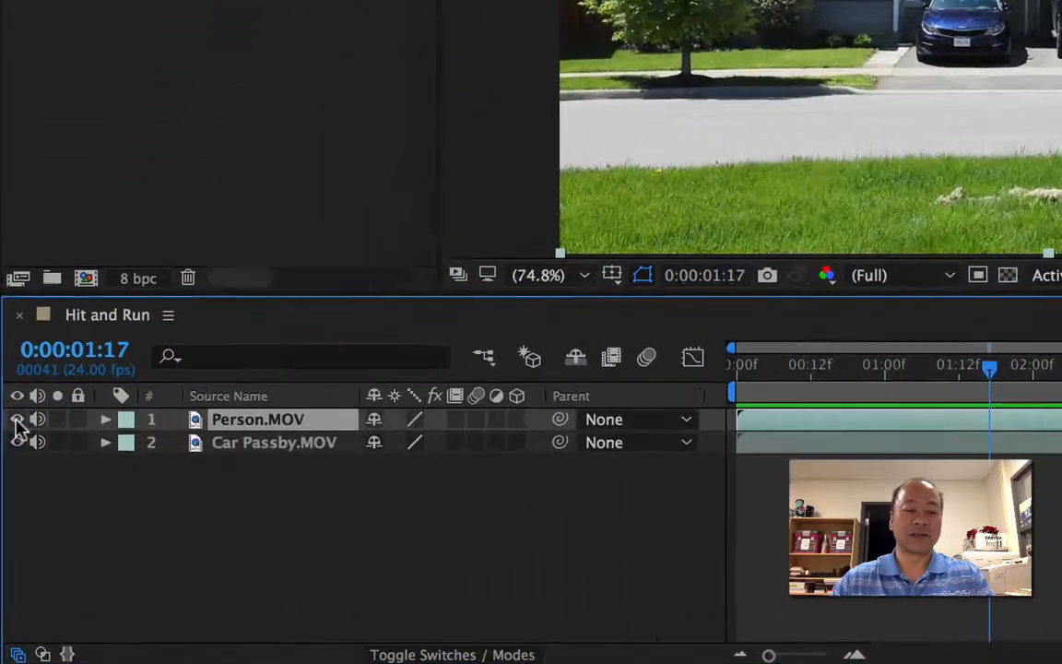
left_click(17, 420)
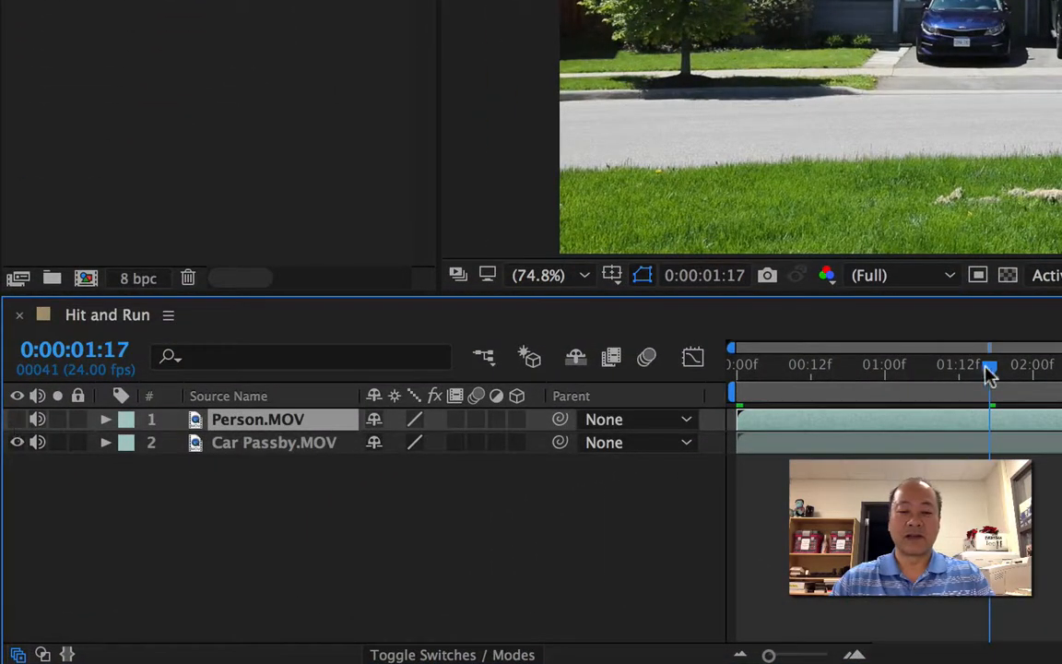
left_click_drag(989, 368, 707, 379)
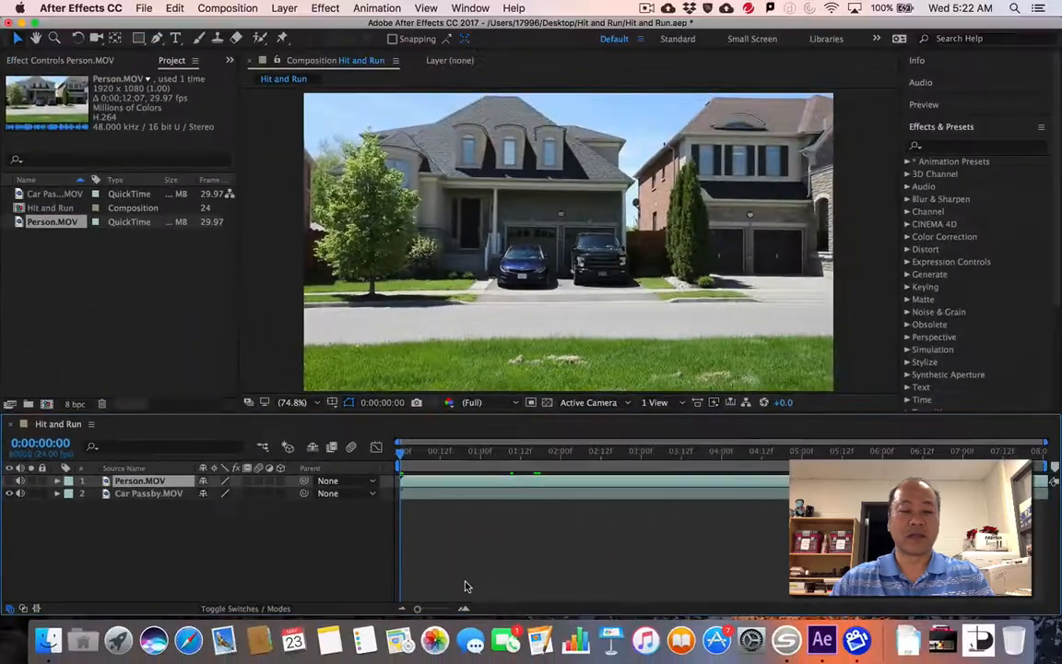
key("space")
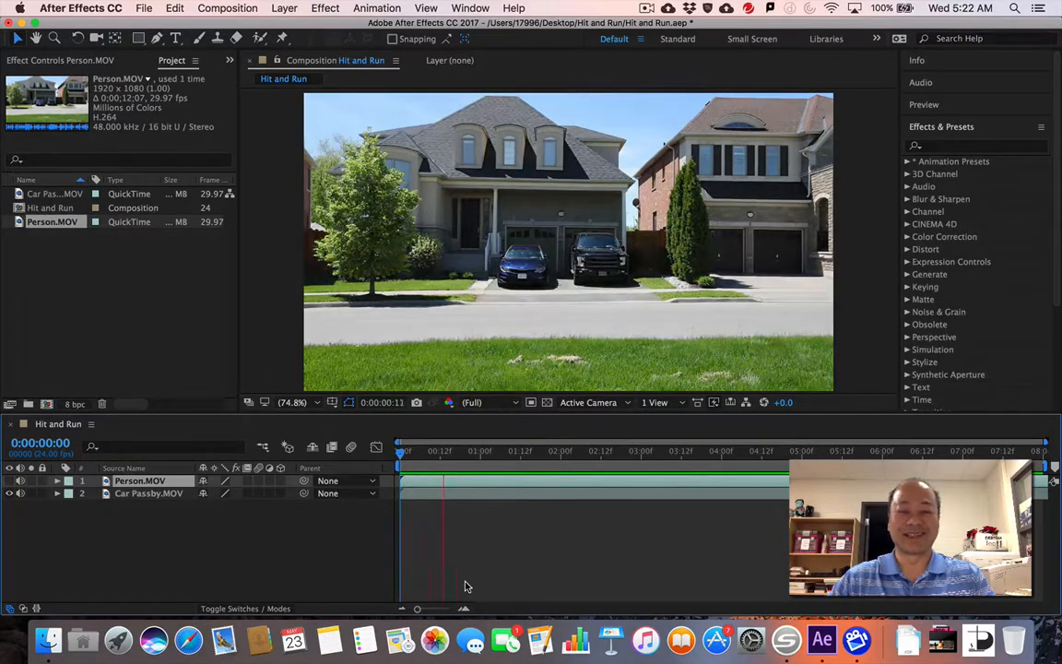
key("space")
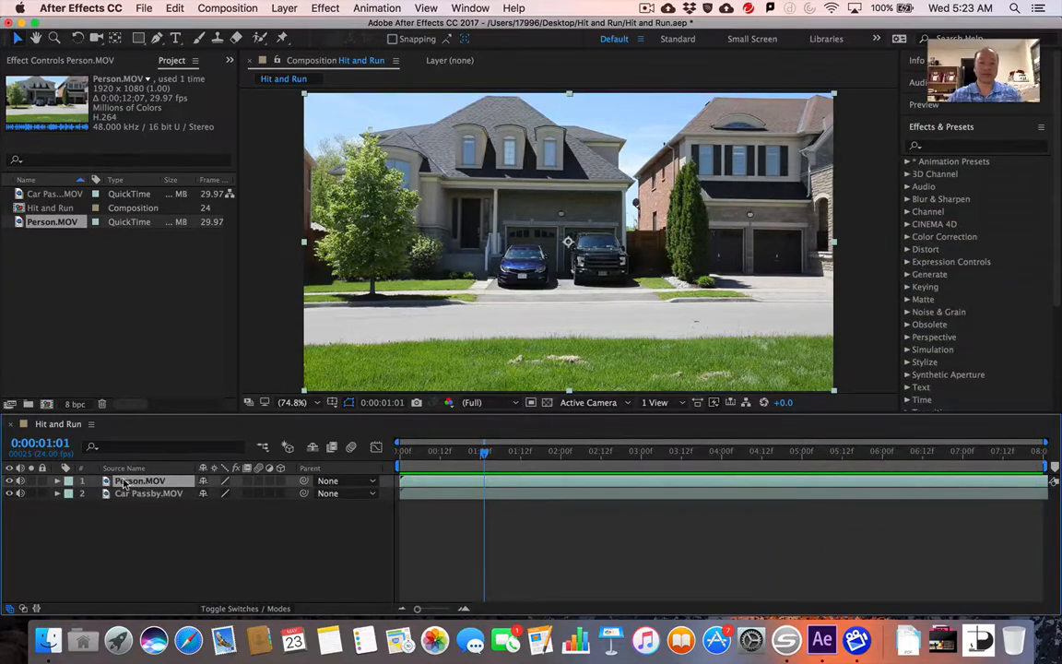
Step: Set the Person.MOV layer's opacity to 50% so the Car Passby.MOV layer shows through
left_click(58, 480)
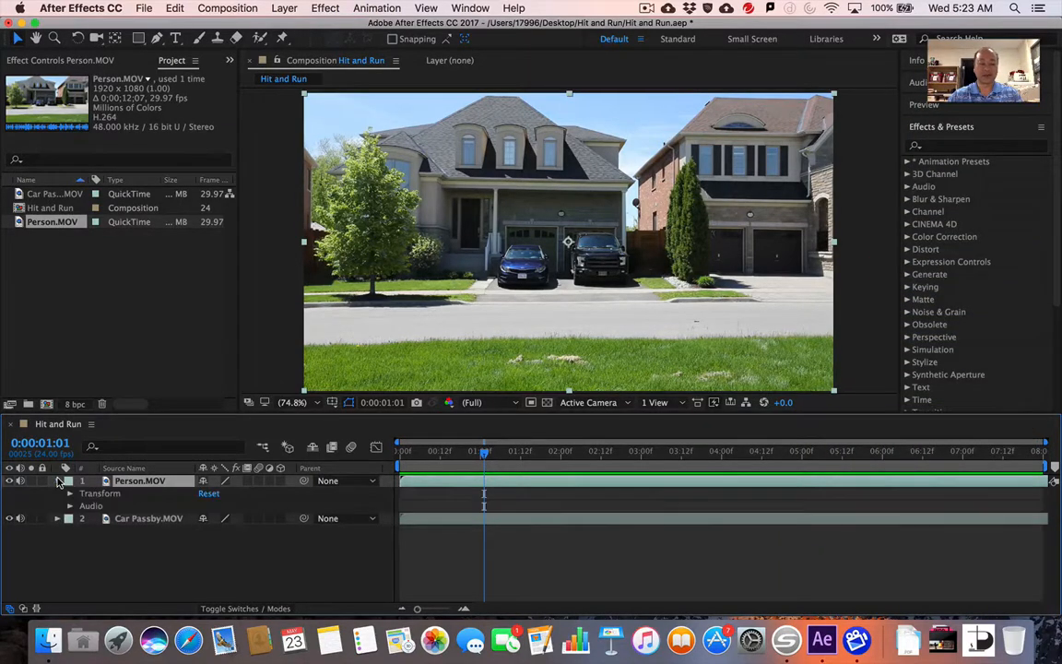
left_click(69, 496)
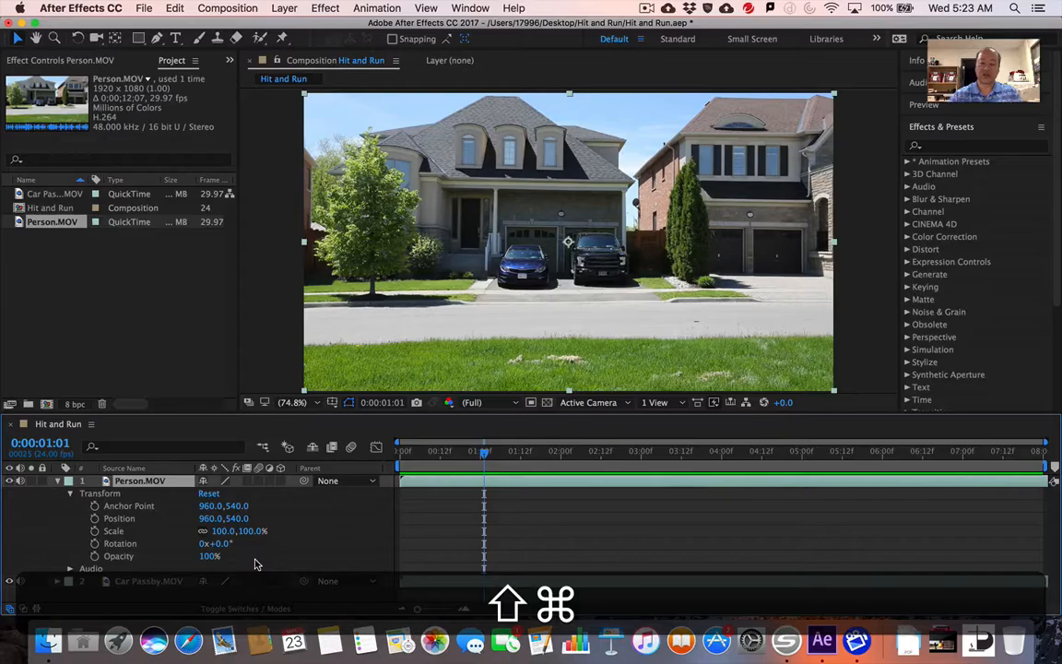
key("shift+super+o")
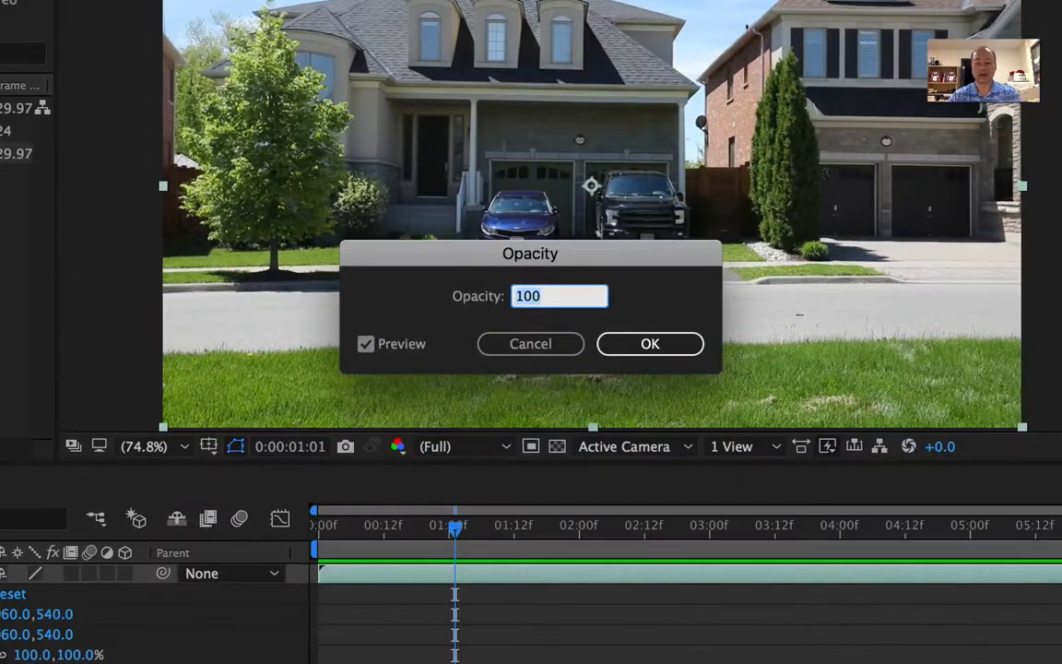
type("50")
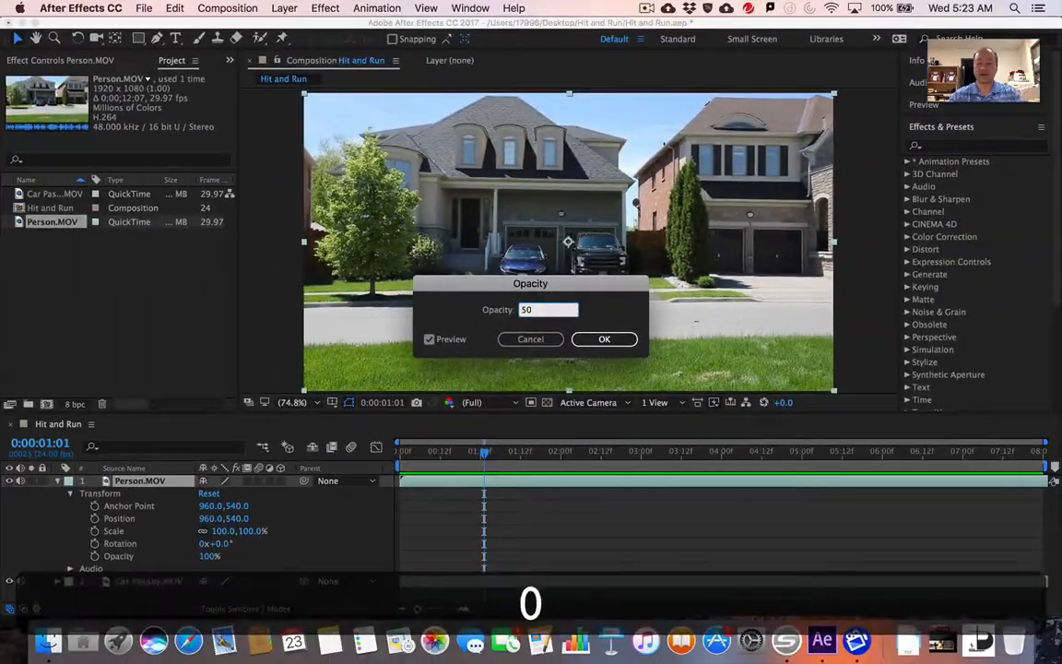
key("Return")
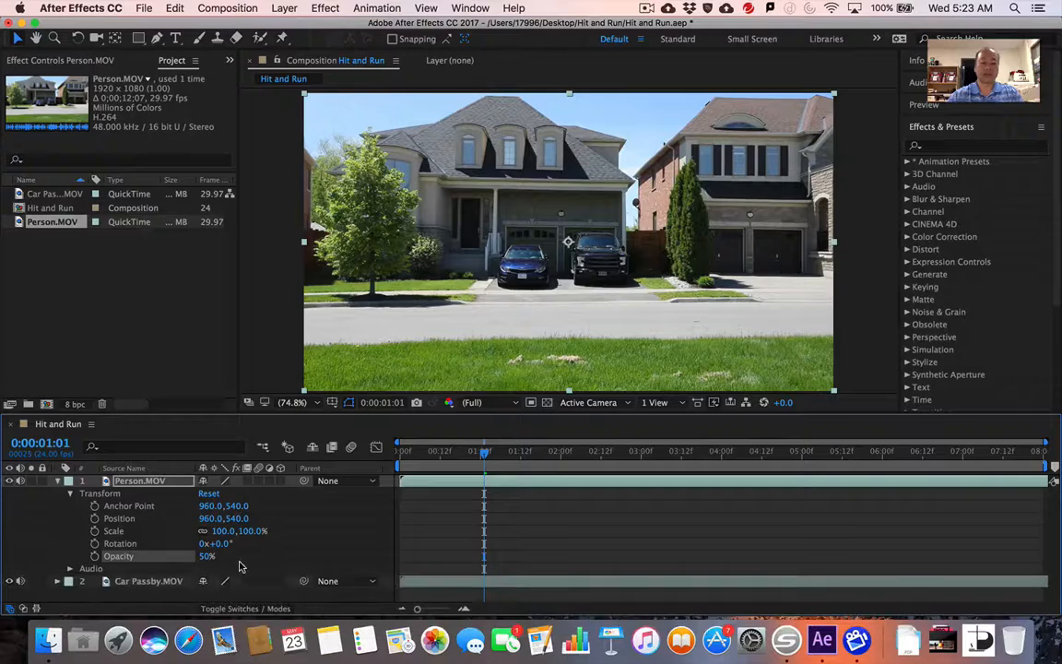
Step: Preview the overlaid clips from the start, then scrub between 0:00:07:04 and 0:00:07:16 to examine the moment of impact
left_click_drag(487, 454, 387, 456)
key("space")
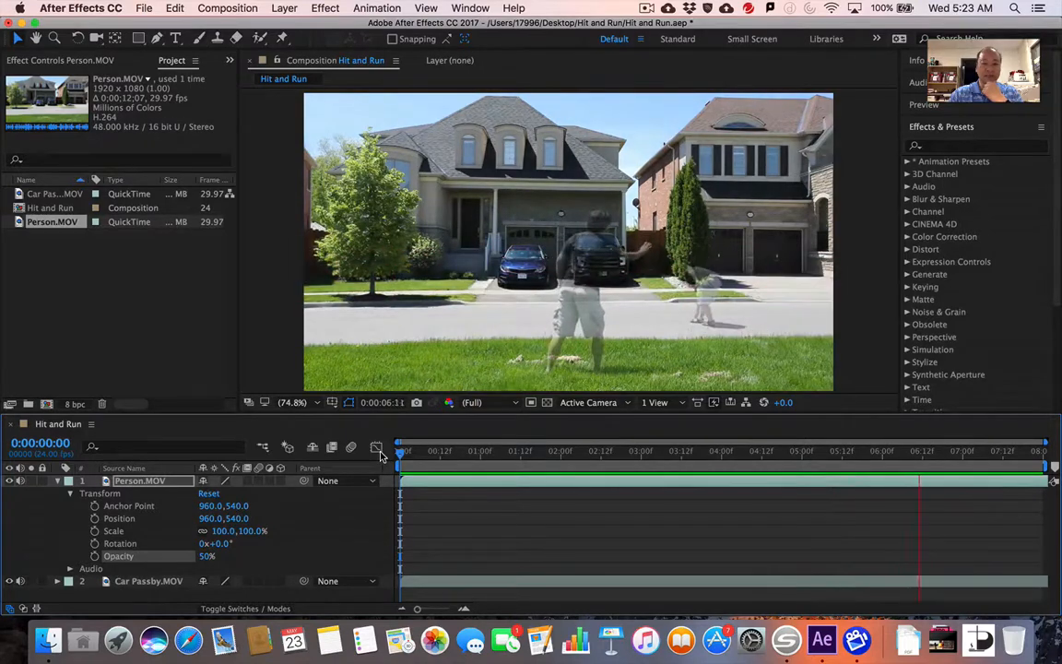
key("space")
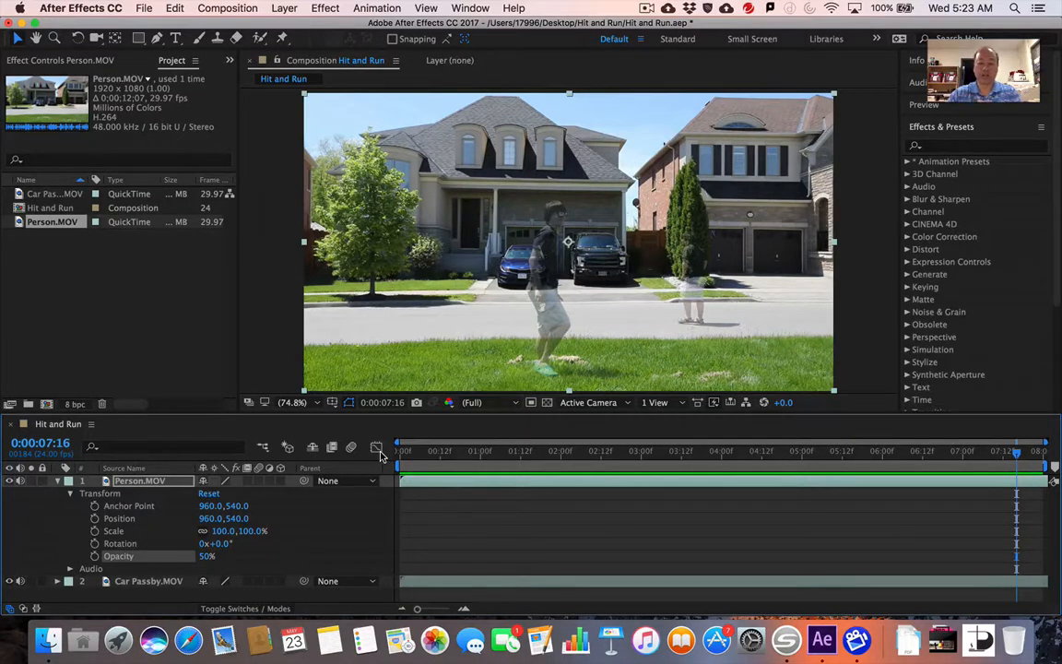
left_click(57, 483)
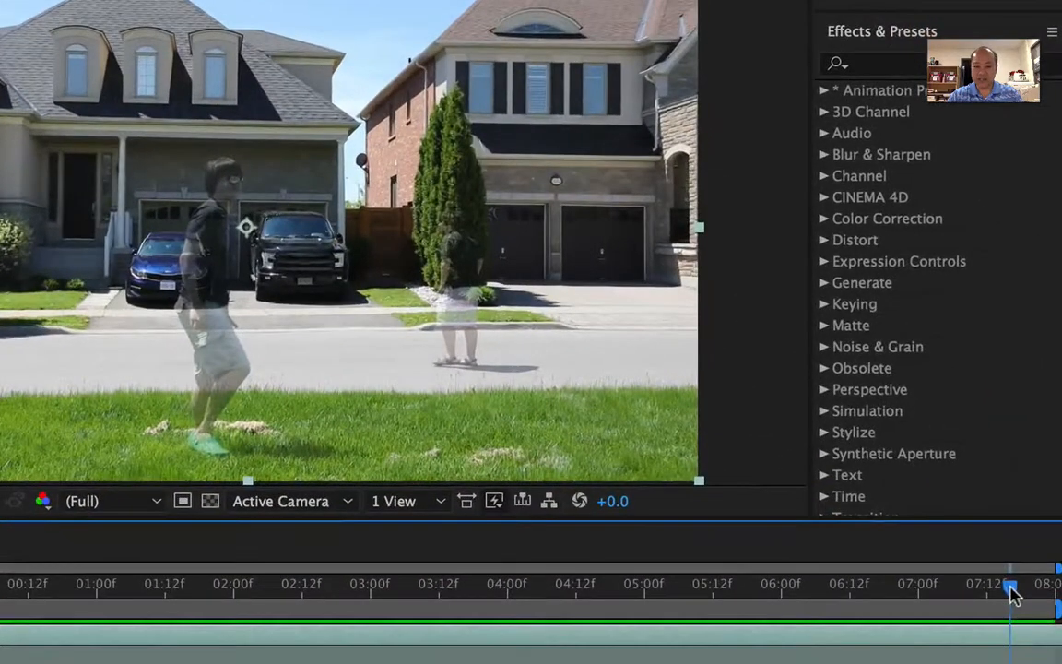
left_click_drag(1017, 457, 1005, 456)
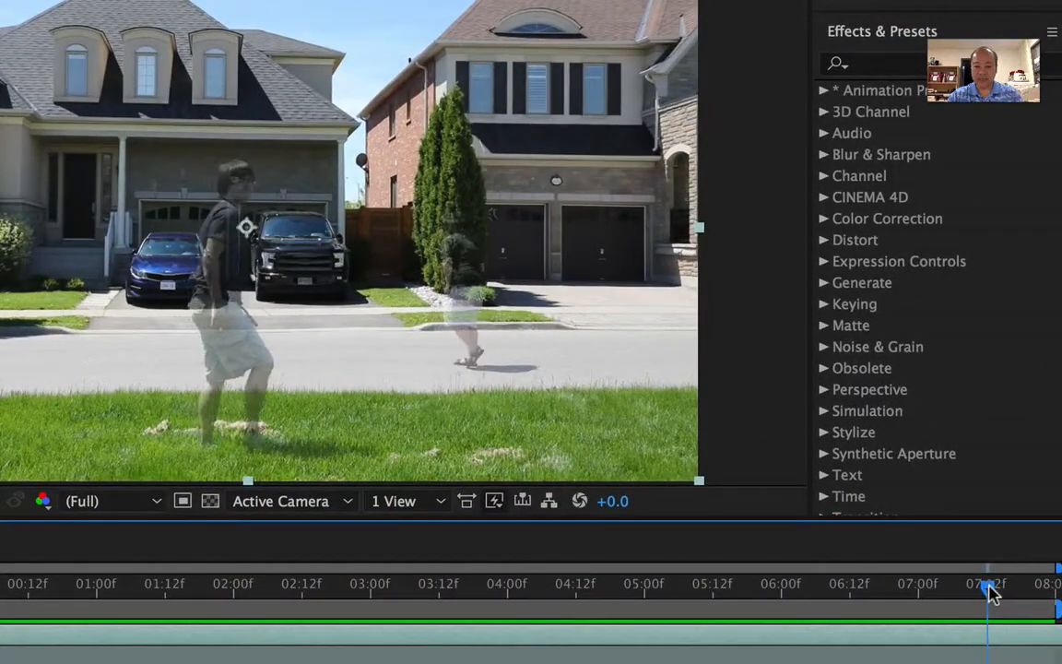
left_click_drag(989, 593, 945, 597)
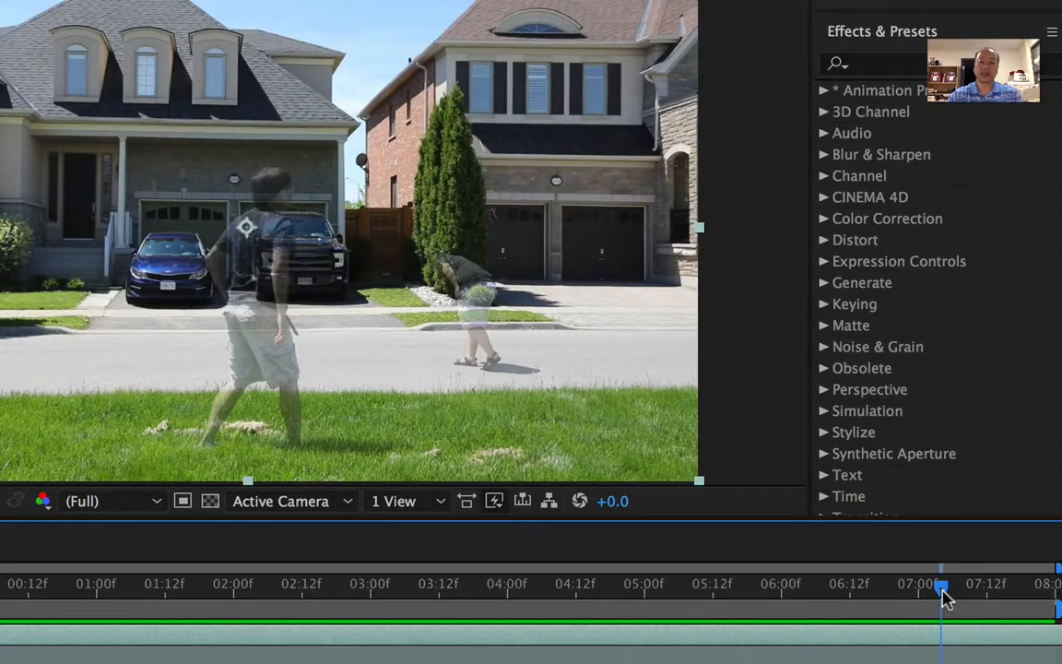
left_click_drag(945, 598, 1013, 604)
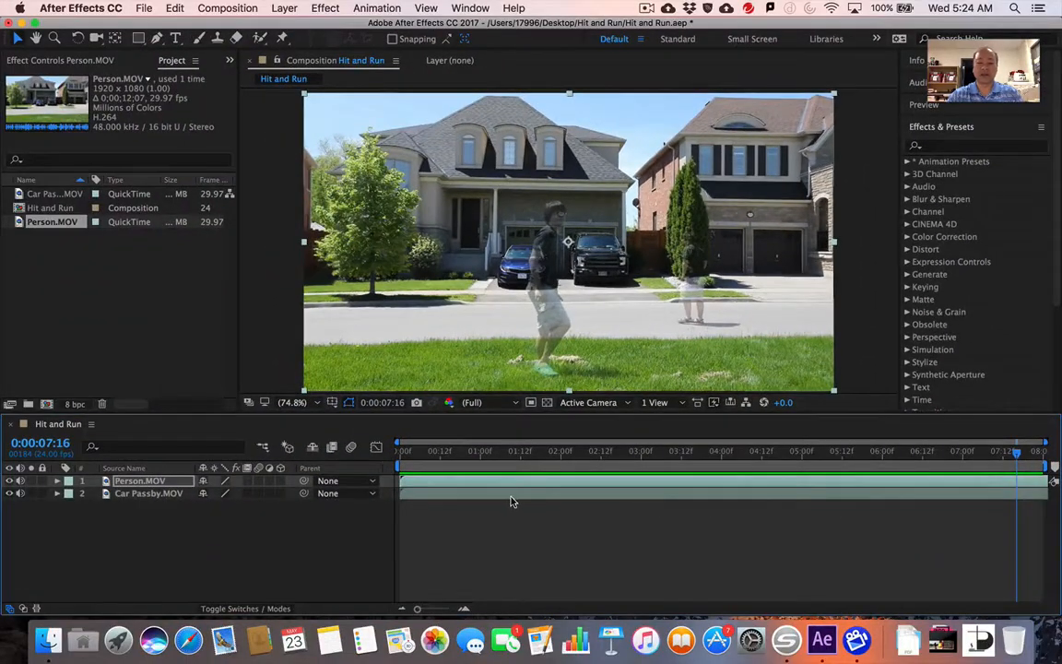
Step: Shift the Car Passby.MOV layer to start at about 0:00:02:00, aligning the car with the person at 0:00:07:08
left_click(495, 495)
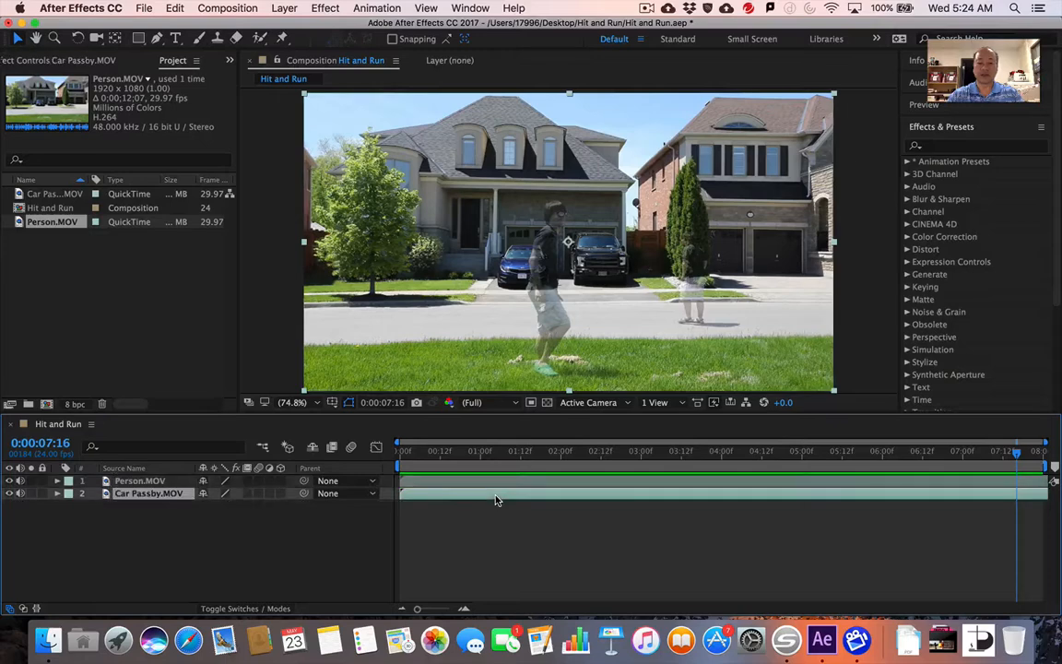
left_click_drag(495, 500, 658, 518)
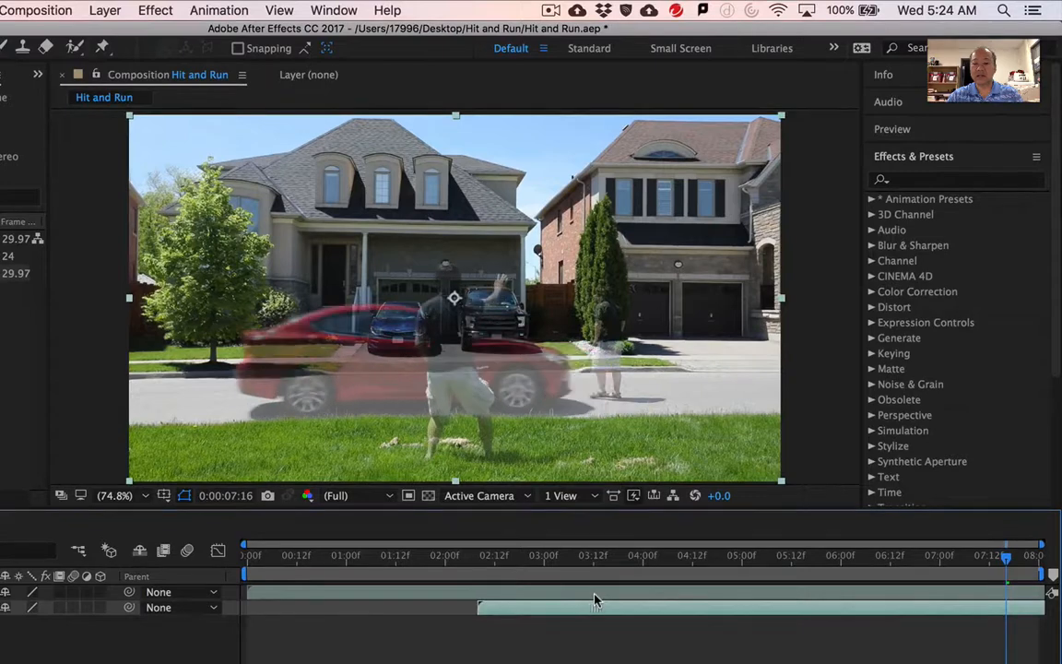
left_click_drag(594, 600, 592, 602)
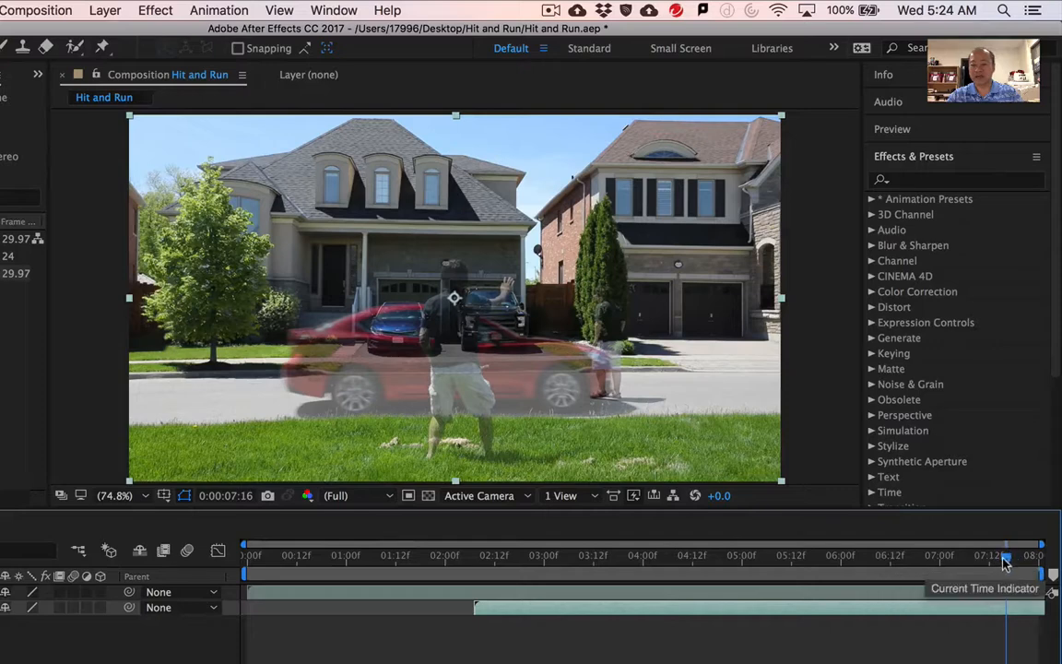
left_click_drag(1005, 563, 973, 560)
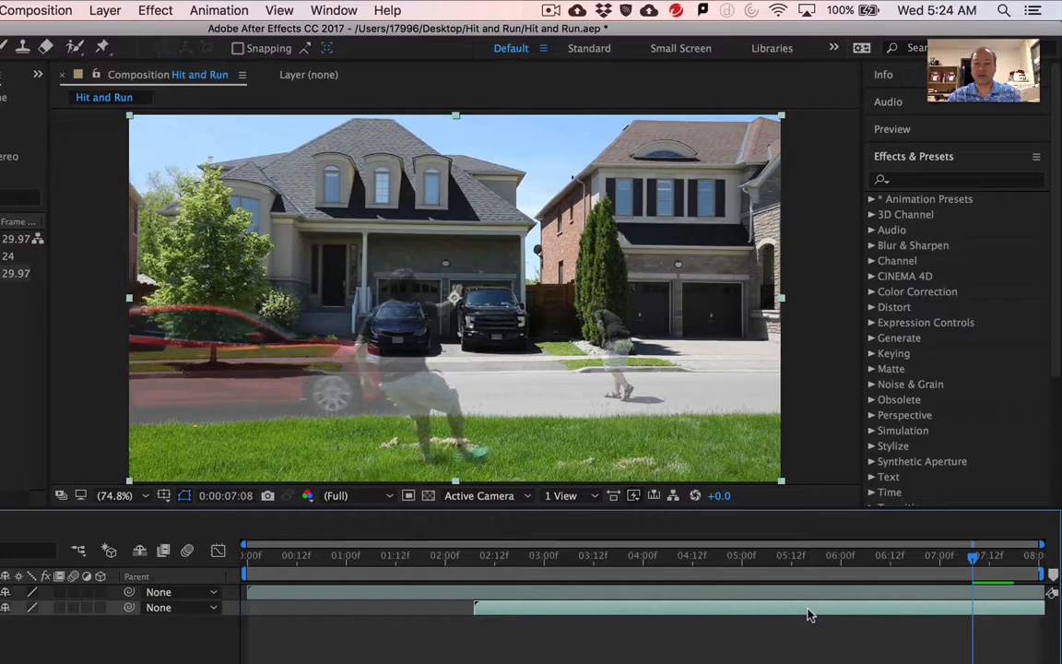
left_click_drag(808, 615, 773, 621)
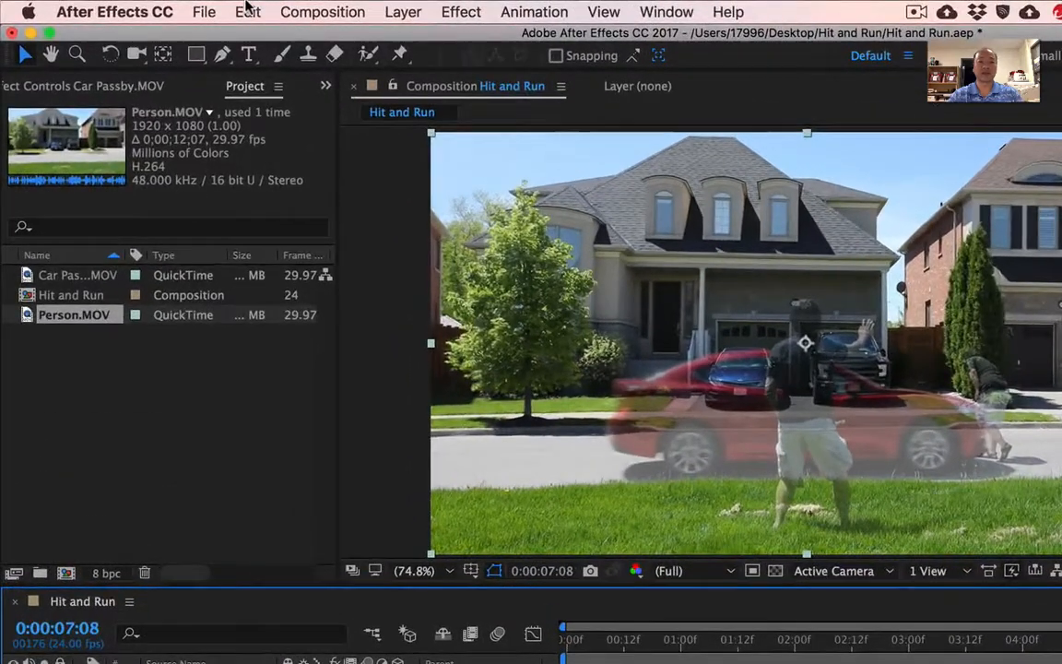
Step: Split the Car Passby.MOV layer at 0:00:07:08 and check both resulting segments
left_click(199, 9)
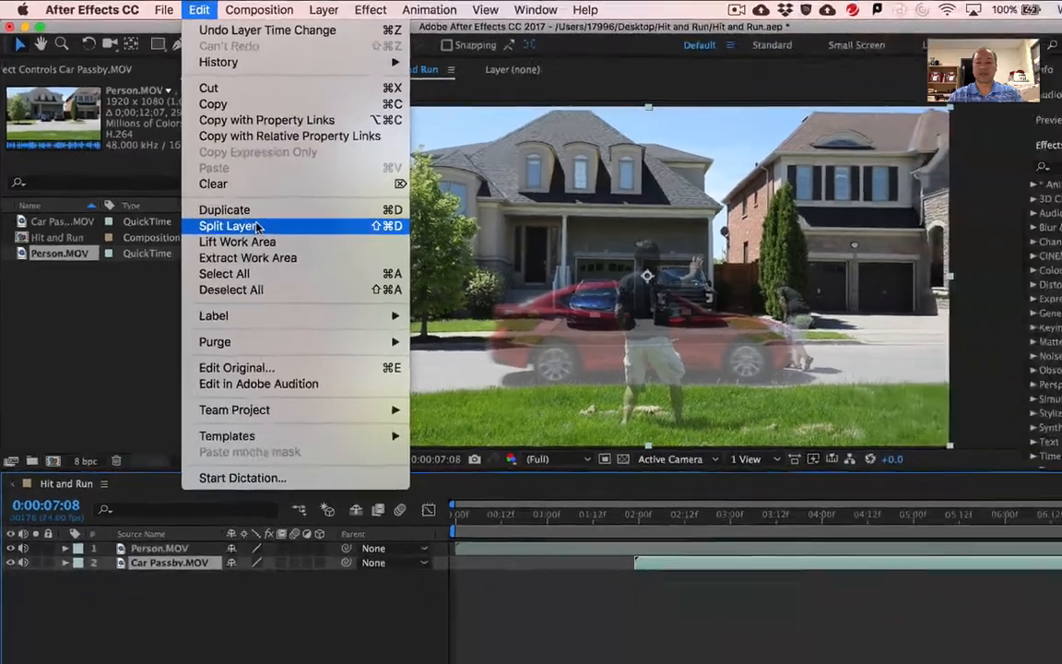
left_click(259, 227)
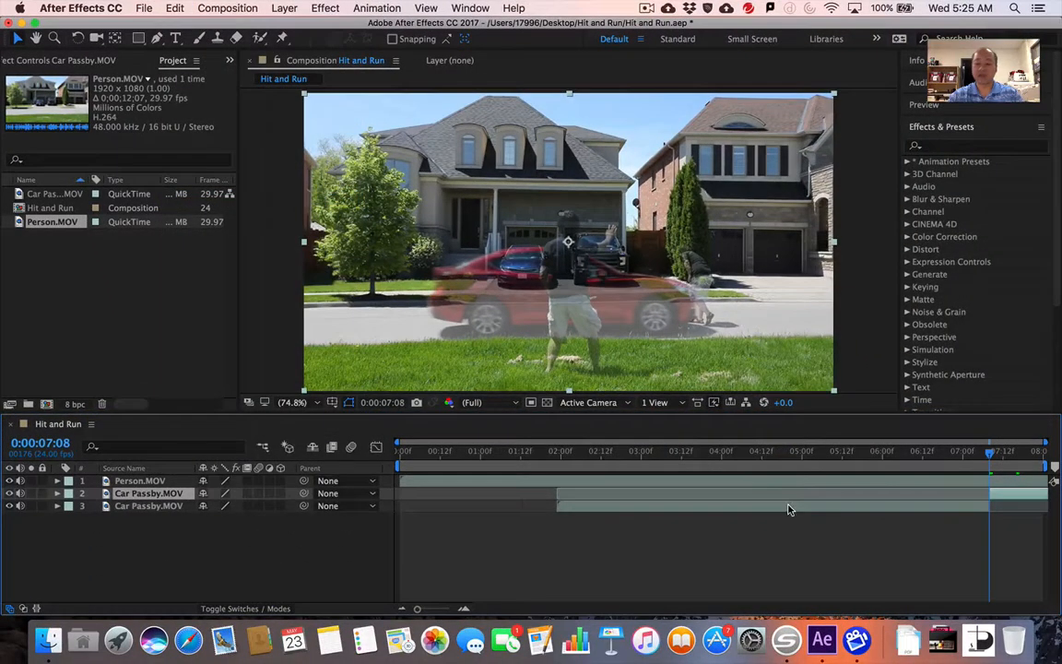
left_click(789, 509)
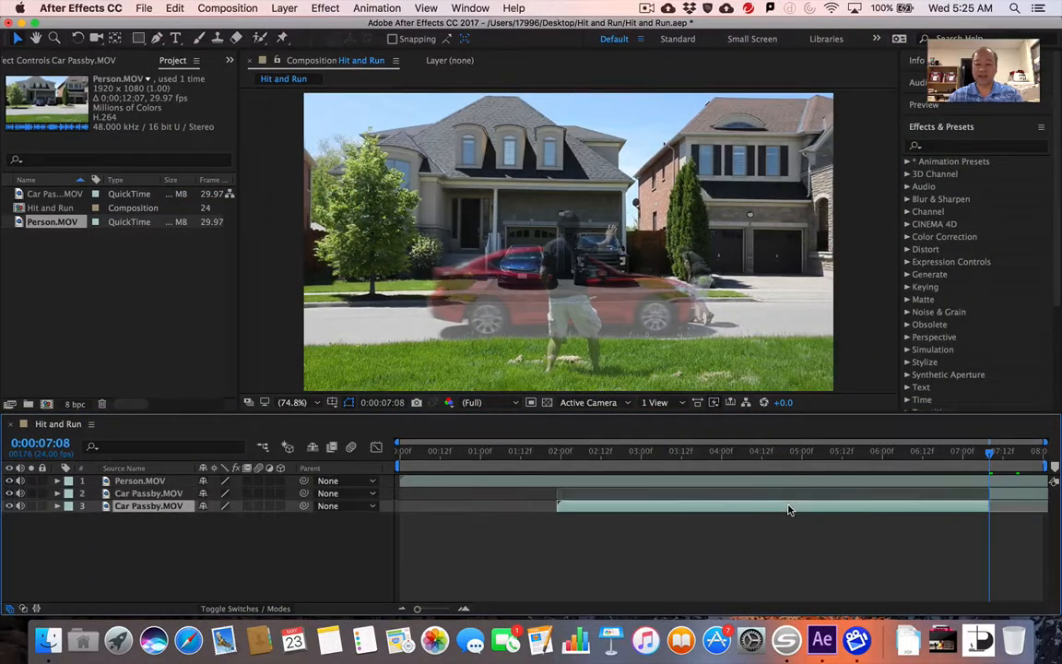
left_click(1023, 496)
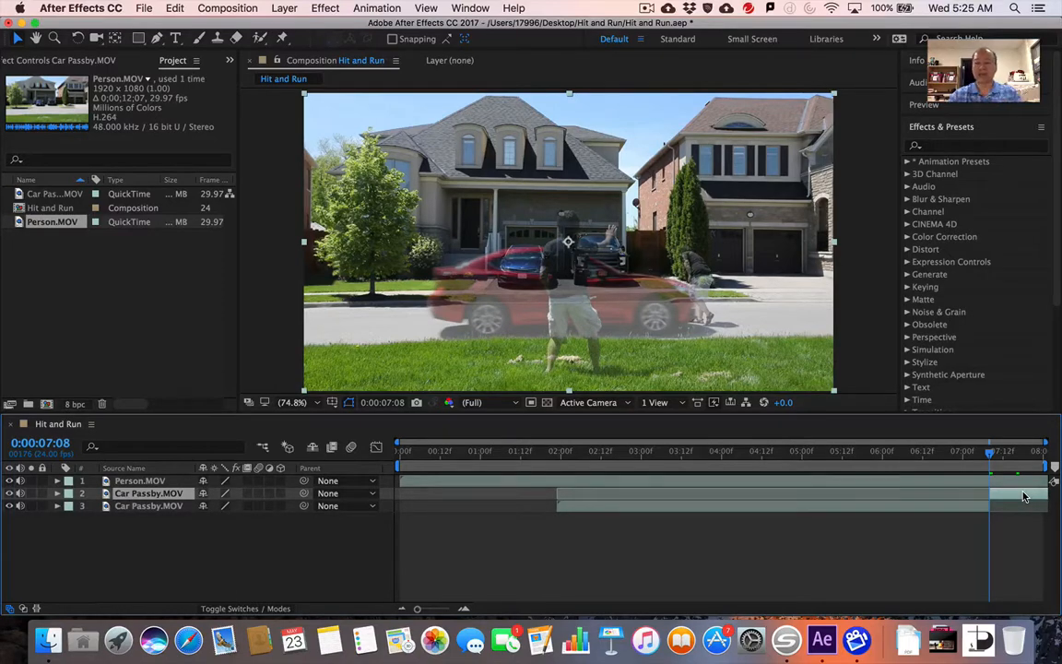
Step: Split the Person.MOV layer at 0:00:07:08
left_click(941, 486)
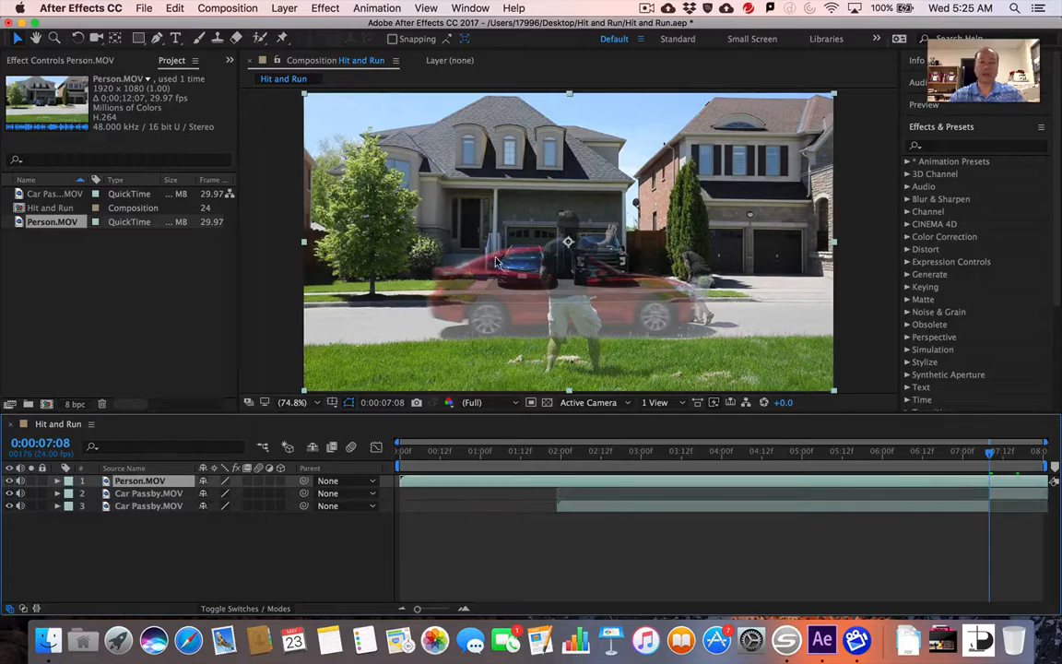
left_click(175, 9)
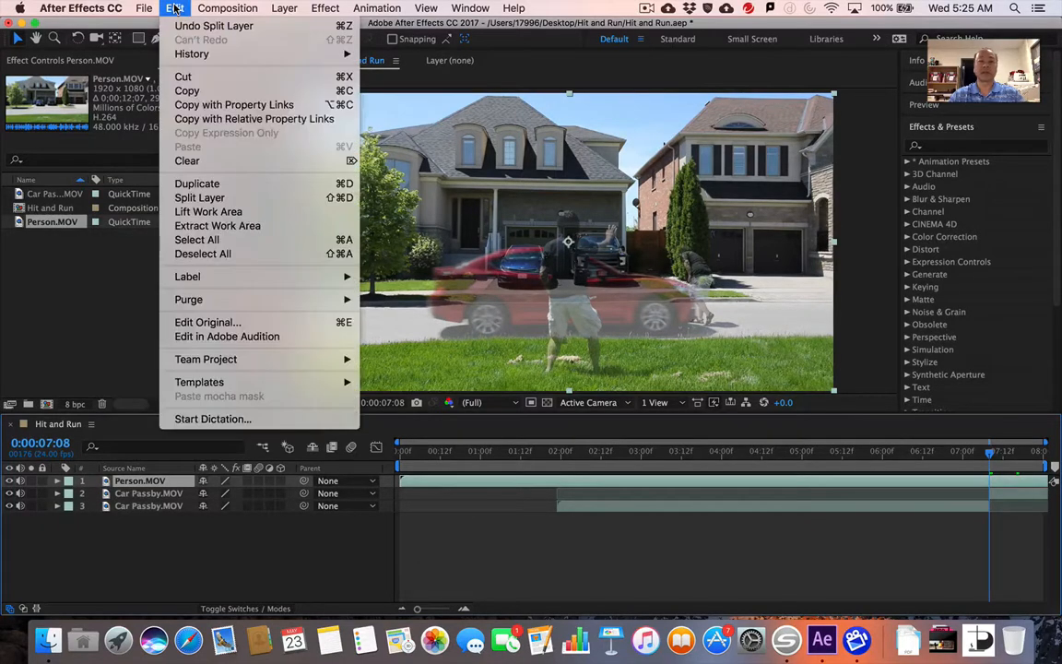
left_click(236, 200)
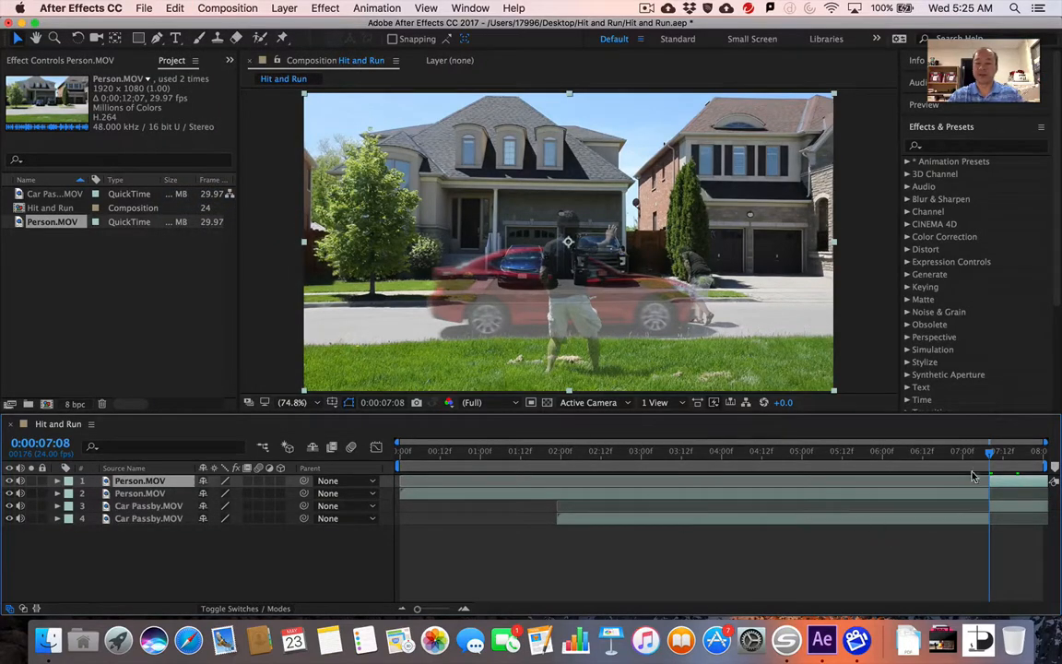
Step: Set the opacity of the Person.MOV segment before the split to 100%
left_click(950, 496)
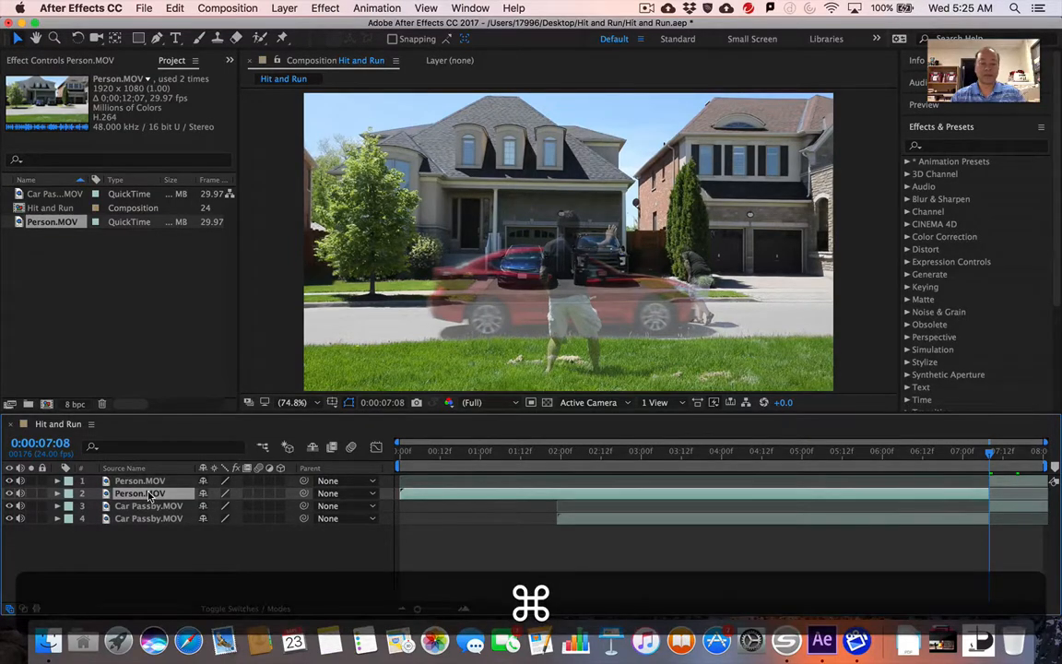
key("super+shift+o")
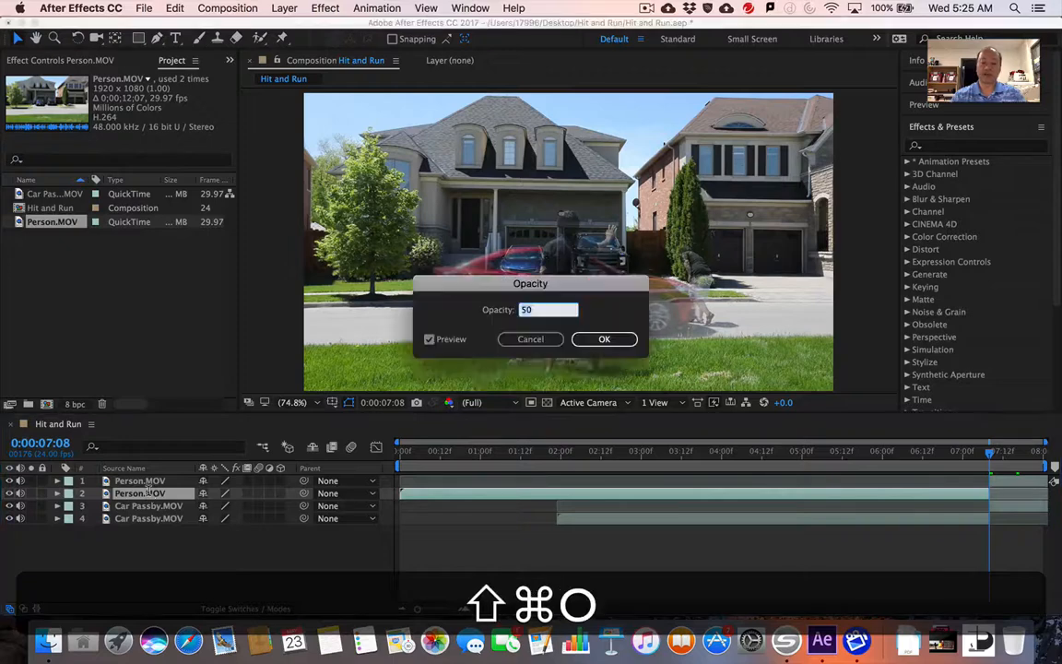
type("100")
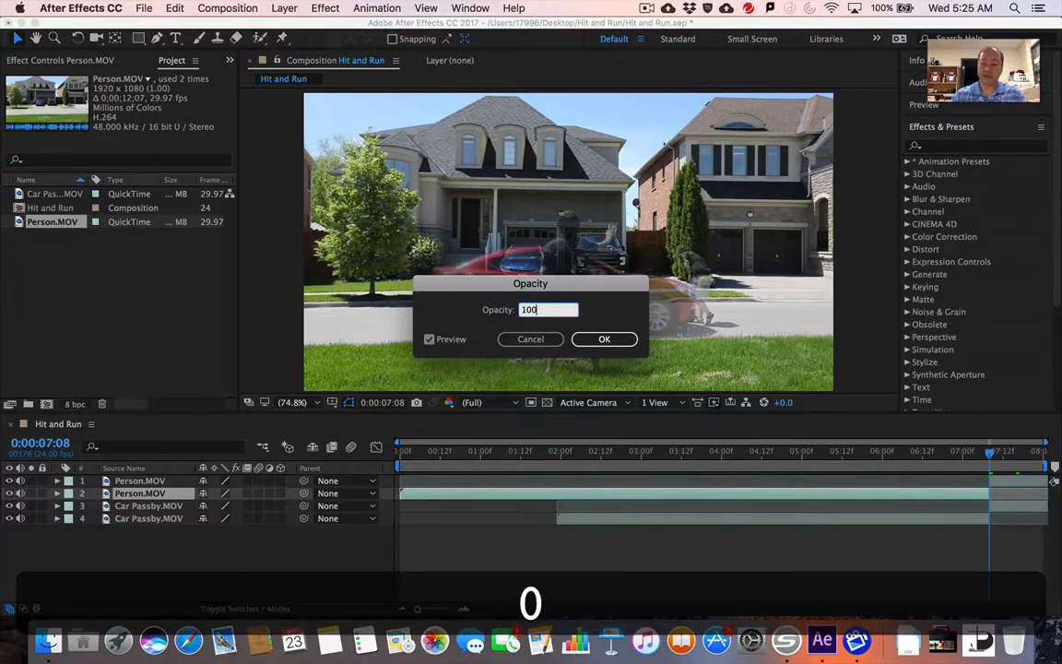
key("Return")
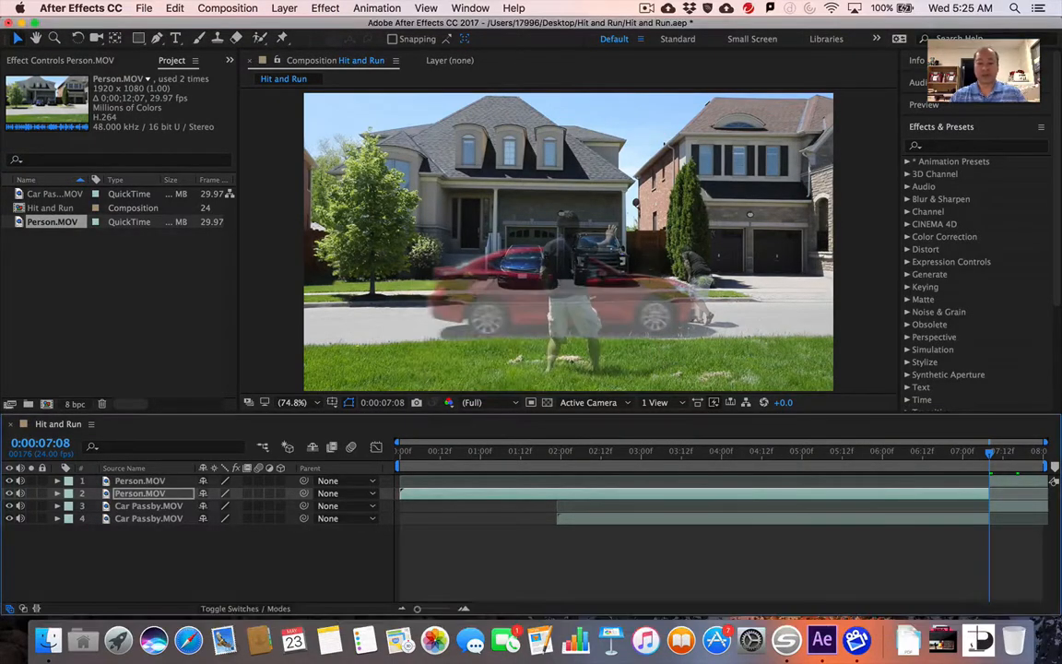
Step: Scrub through the full-opacity Person.MOV segment to check it, then return to the split at 0:00:07:08
left_click(947, 451)
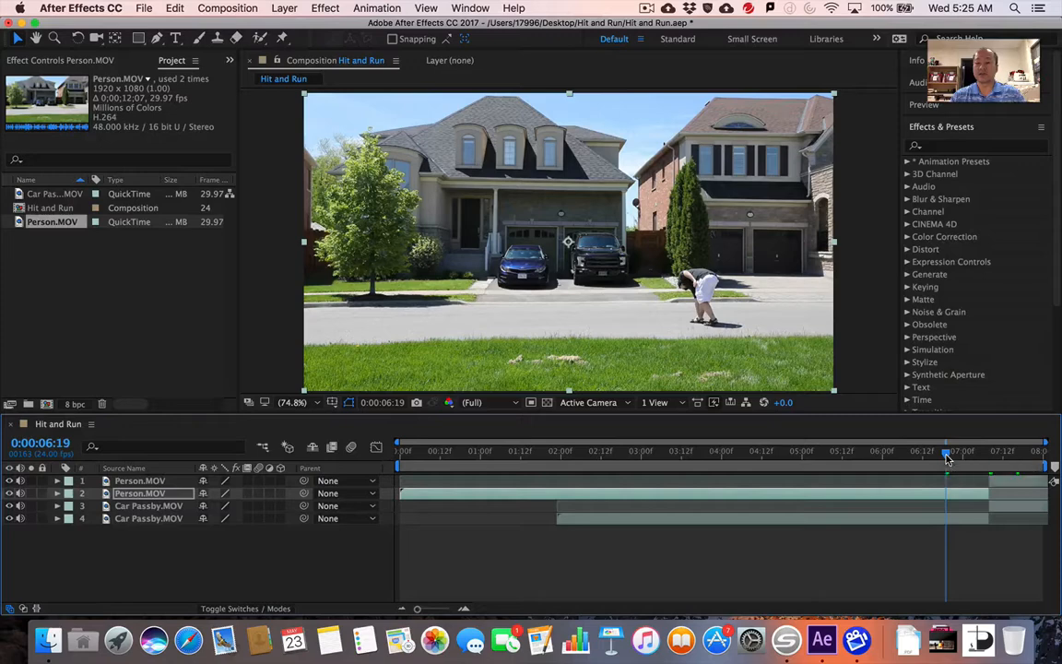
left_click_drag(947, 454, 969, 458)
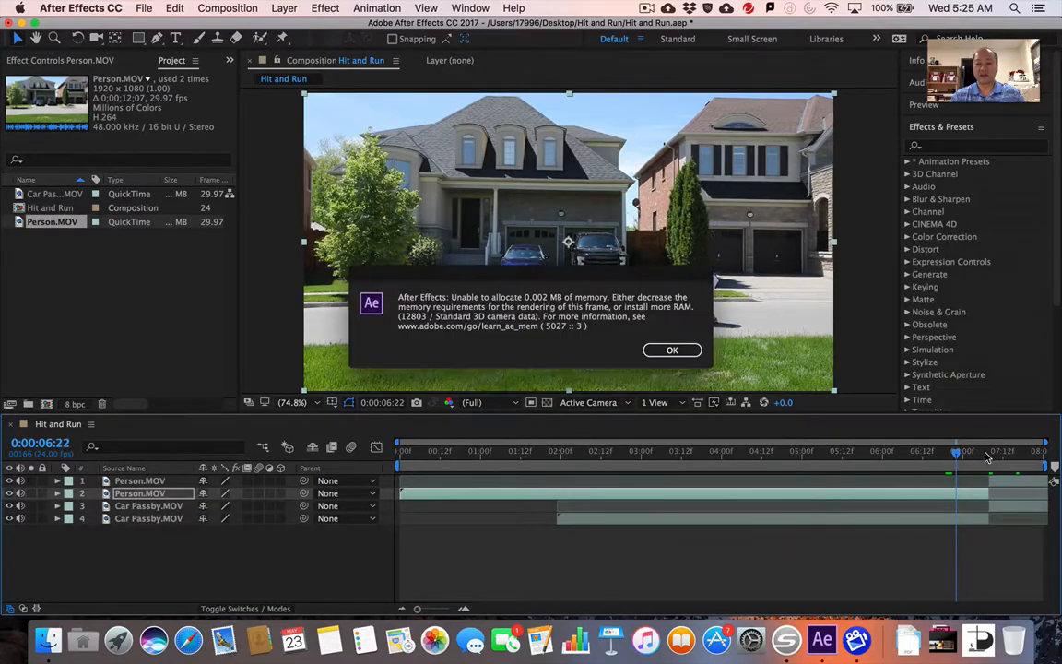
key("Return")
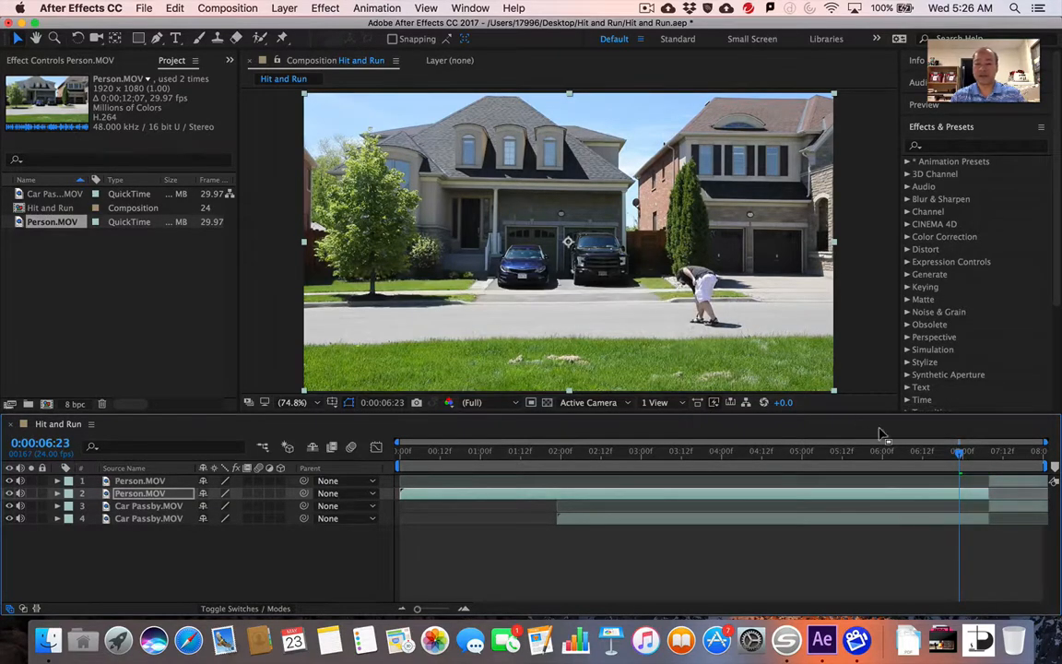
left_click_drag(962, 453, 846, 456)
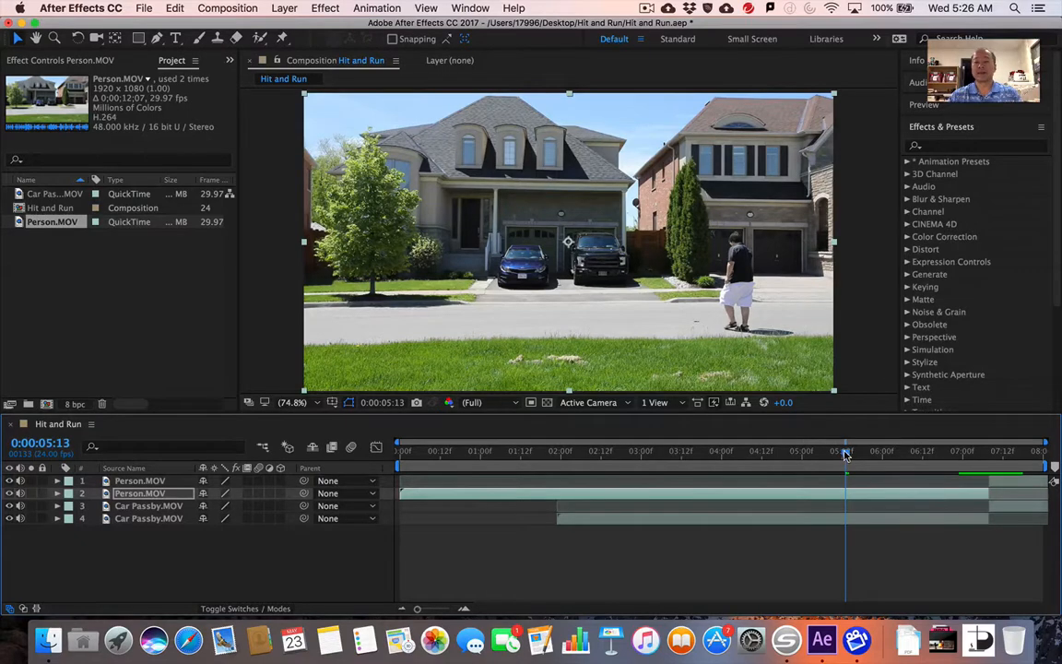
left_click_drag(764, 451, 991, 466)
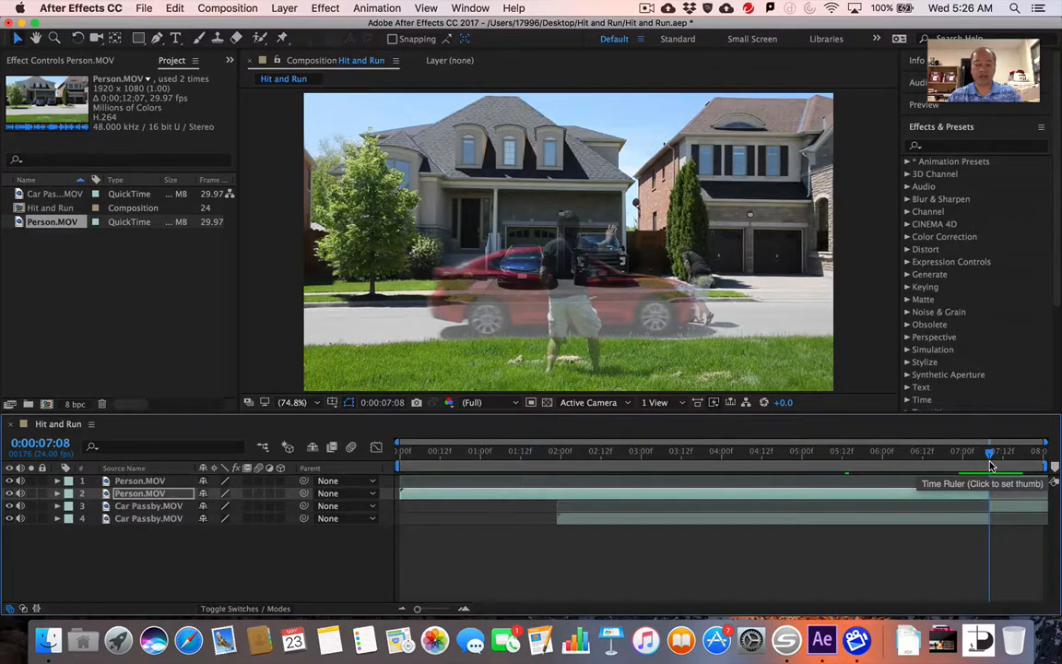
key("super+Left")
key("super+Right")
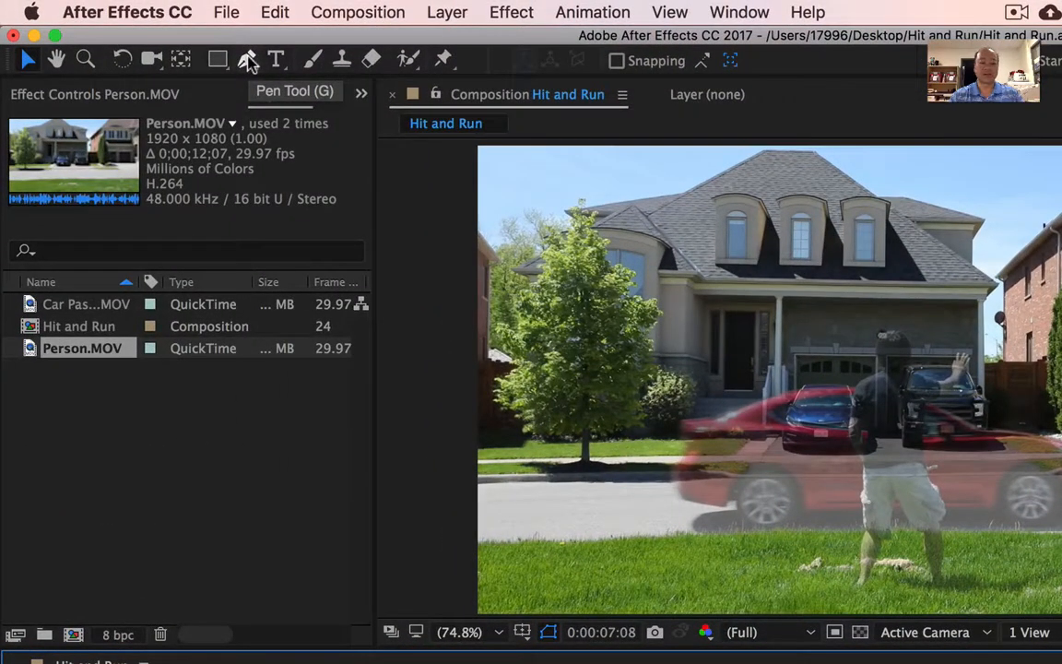
Step: Activate the Pen tool, undo the stray shape layer drawn with it, and go back one frame to 0:00:07:07
left_click(247, 59)
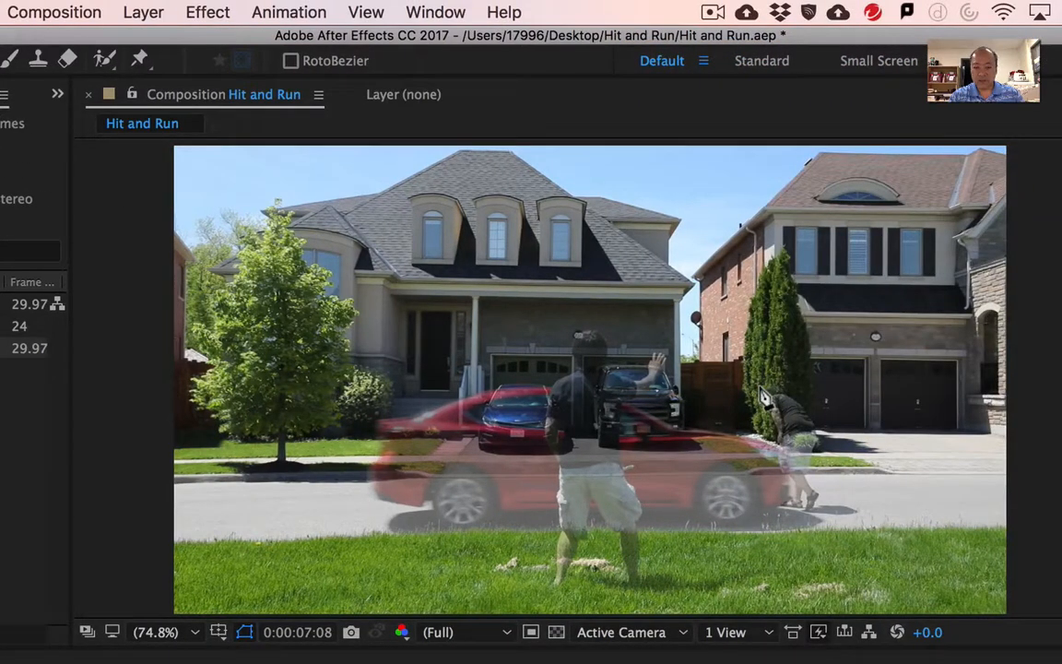
left_click(760, 387)
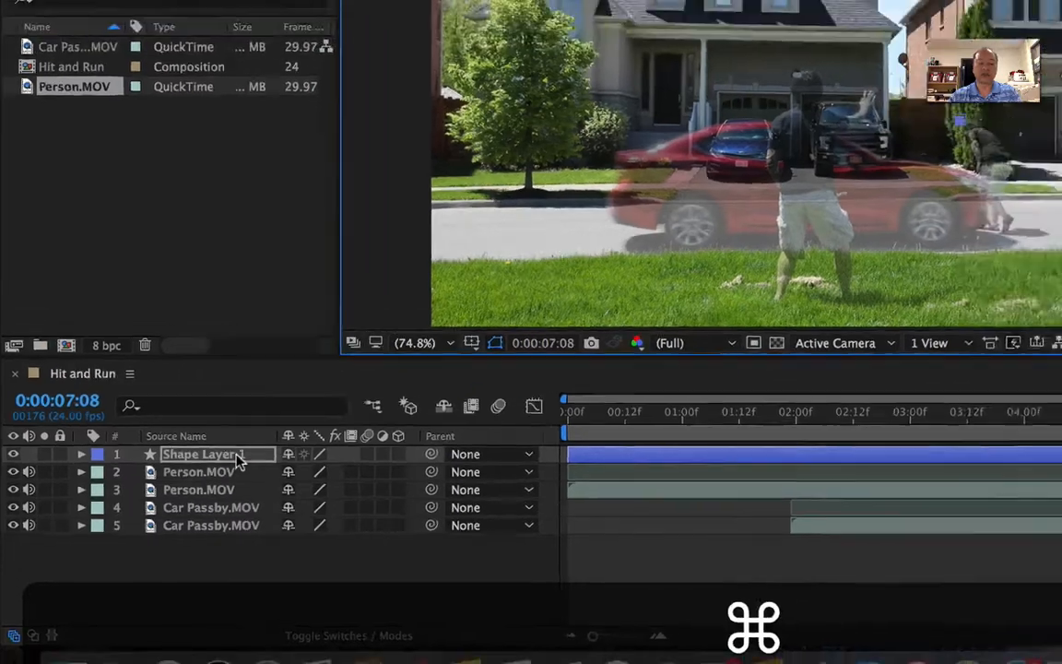
key("super+z")
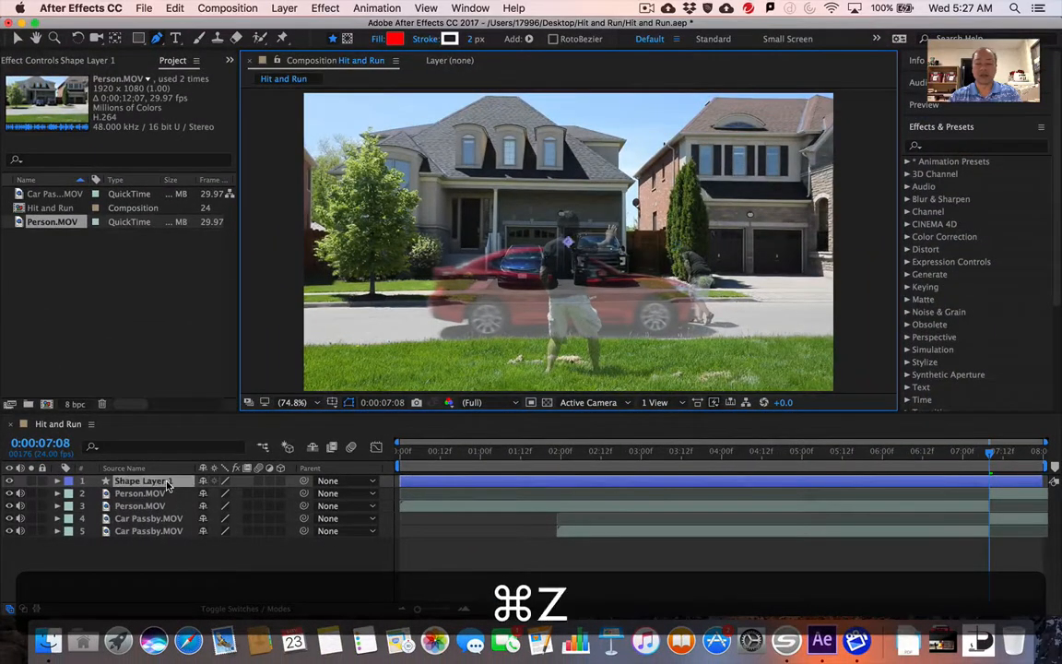
key("super+z")
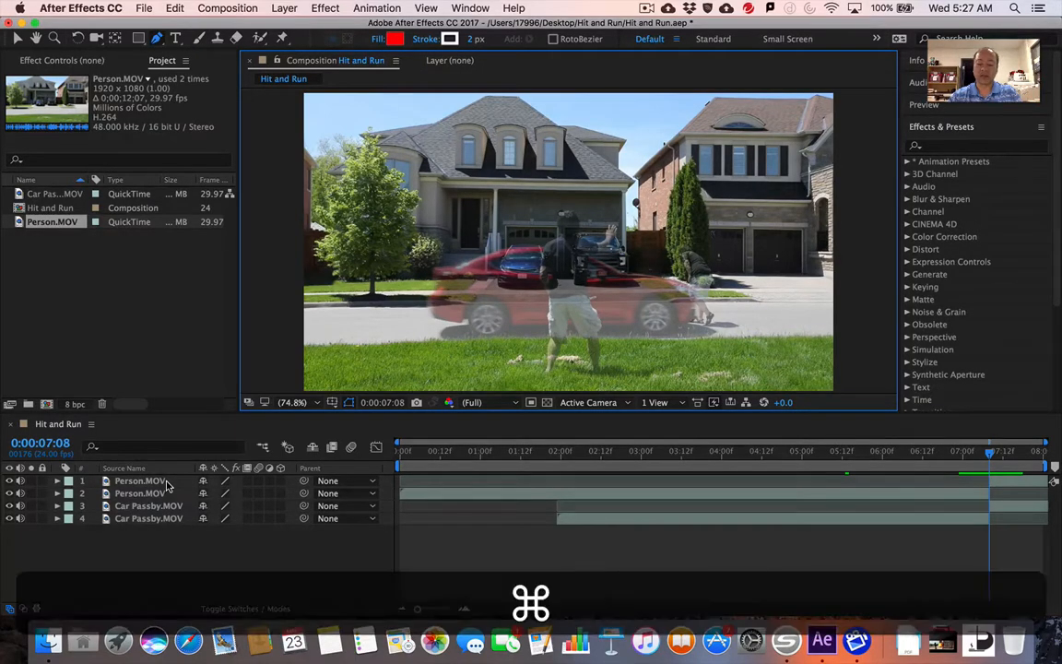
key("super+Left")
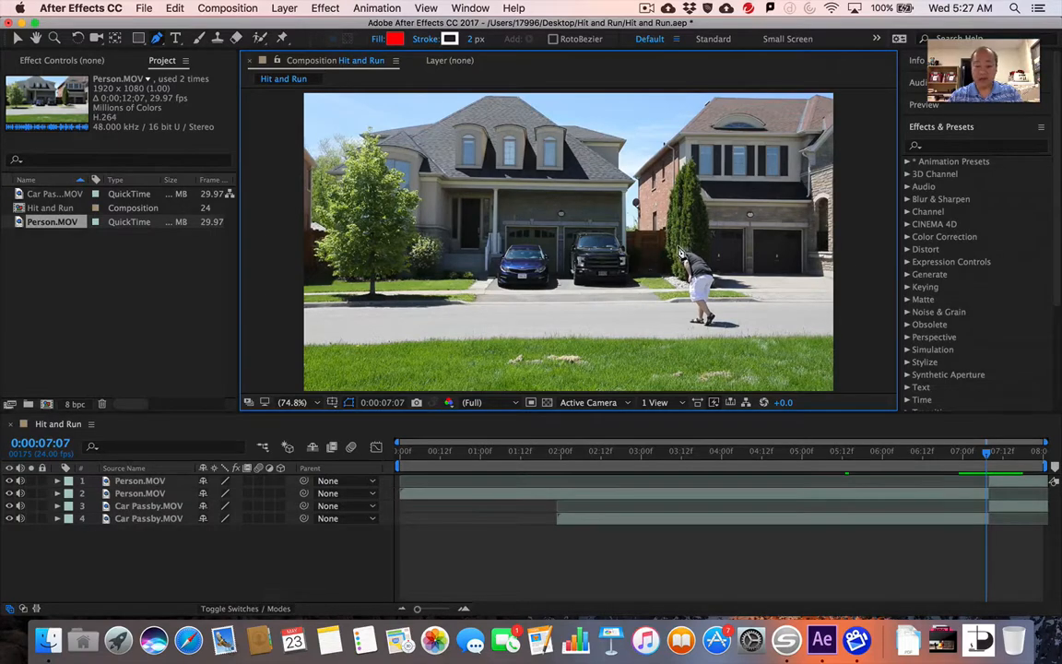
left_click(679, 248)
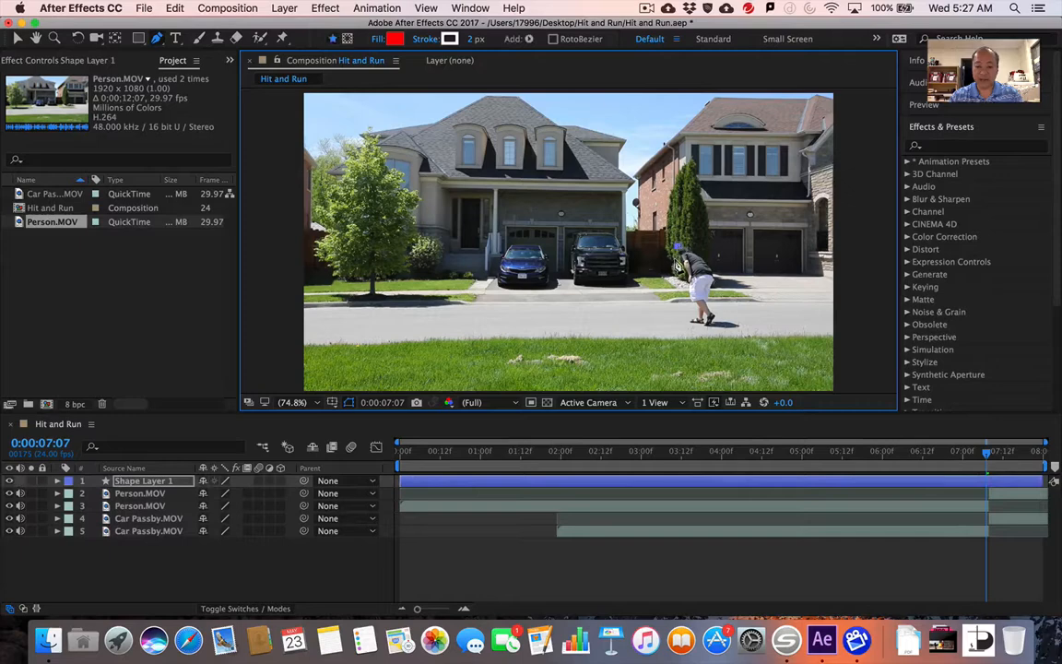
key("super")
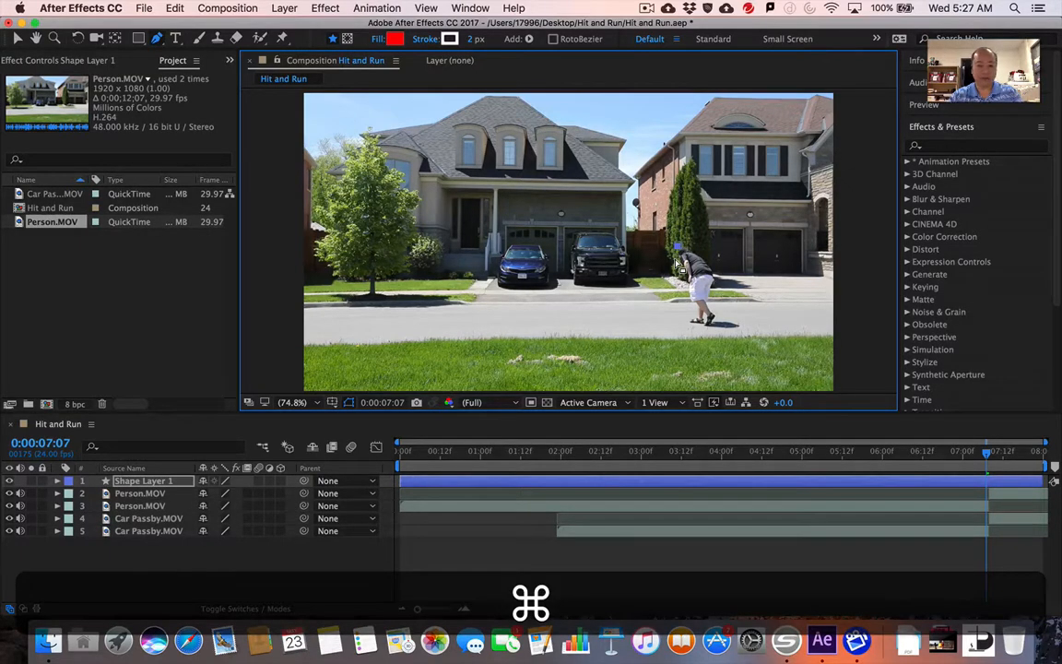
key("super+z")
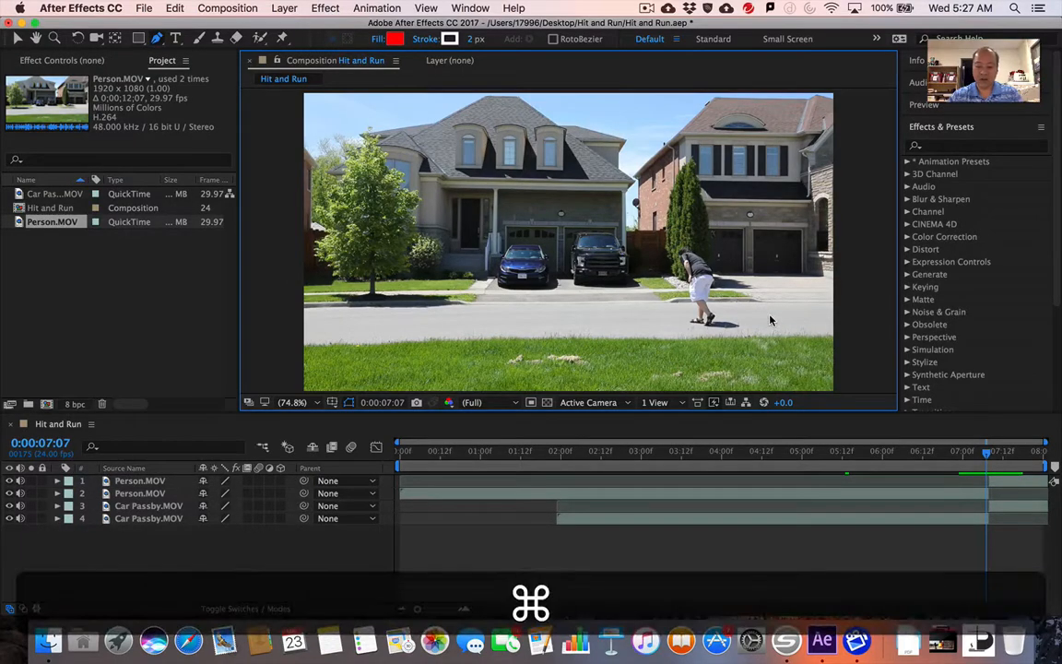
Step: Draw a closed Pen mask on the Person.MOV segment before the split, passing just in front of the bending man and enclosing the area behind him
left_click(140, 494)
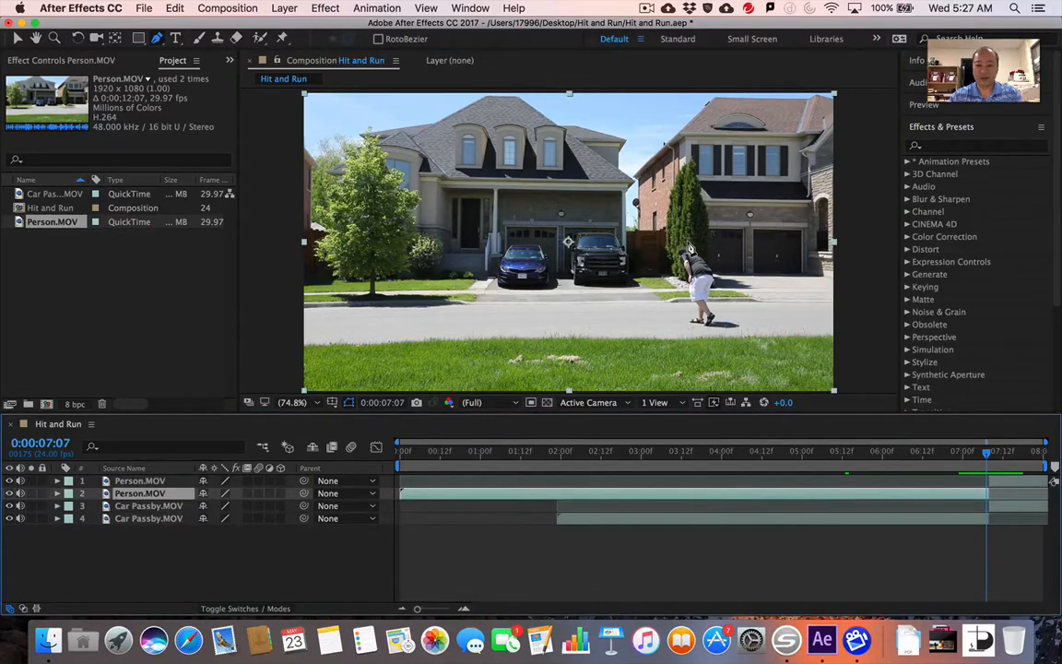
left_click(676, 249)
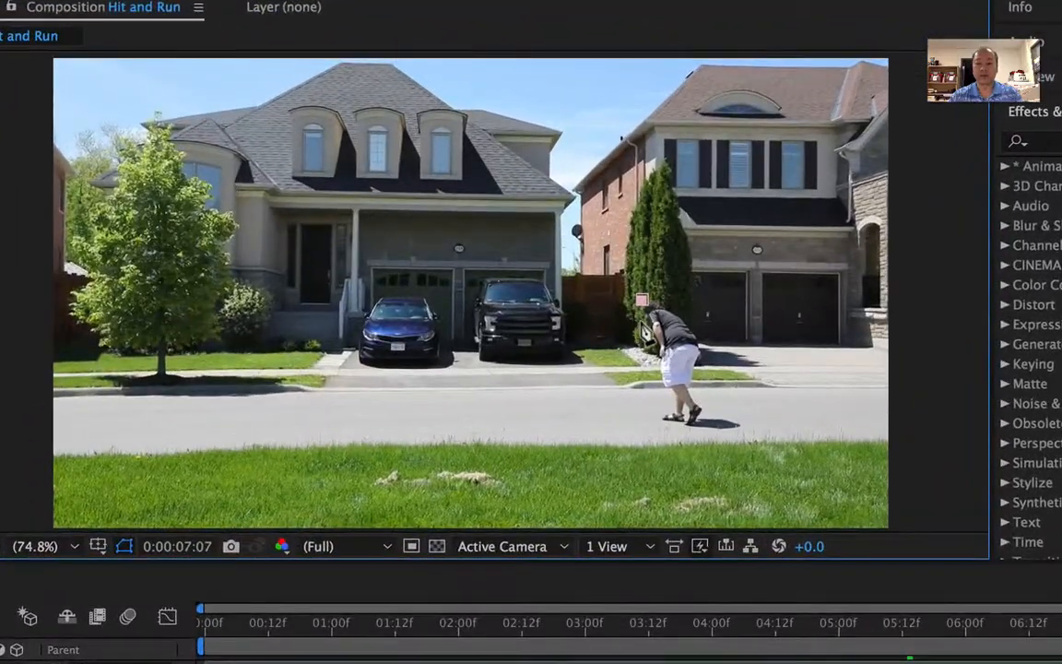
left_click(640, 321)
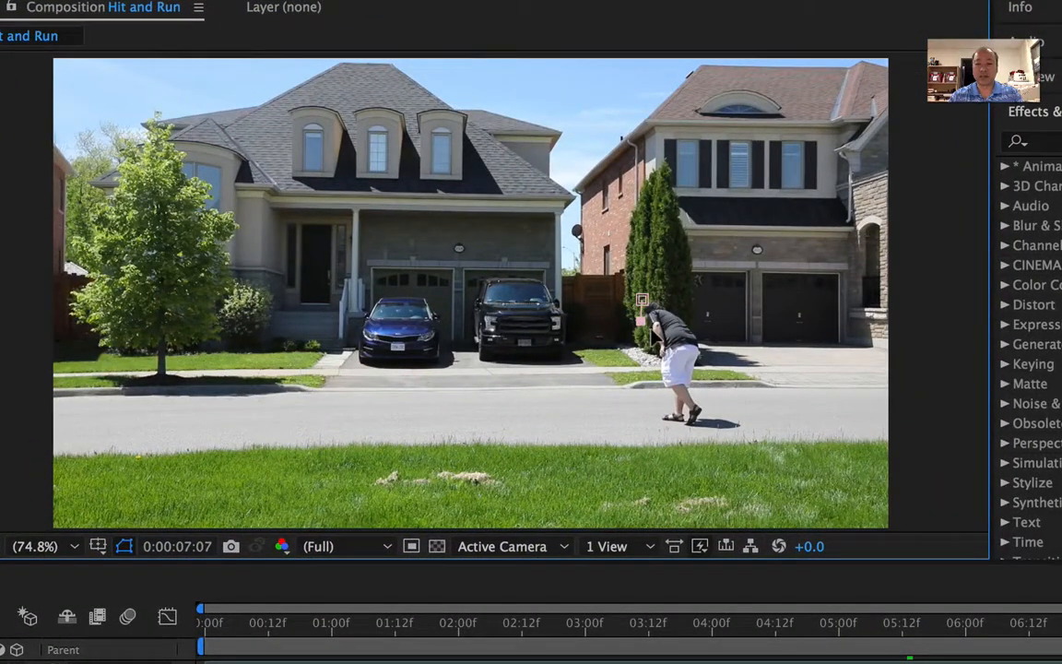
left_click(650, 335)
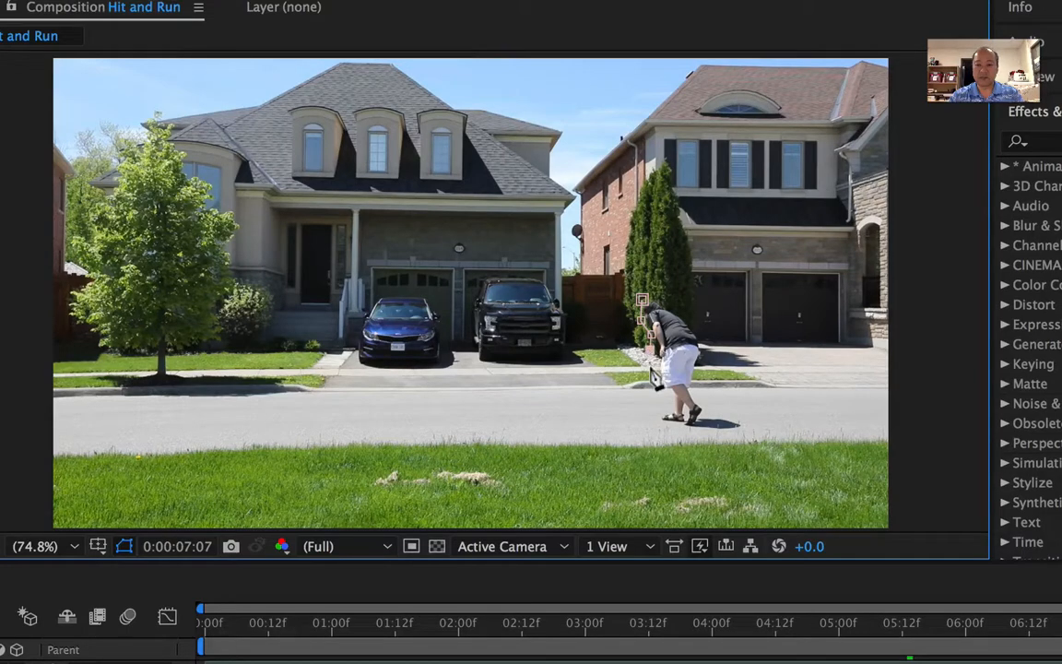
left_click(659, 413)
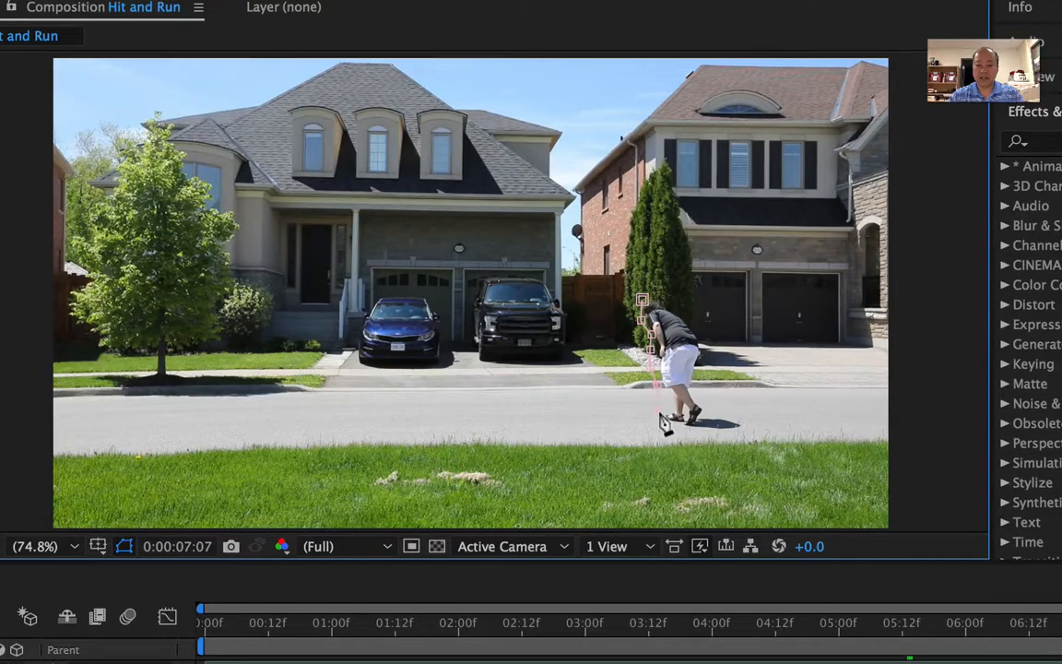
left_click(704, 463)
left_click(778, 483)
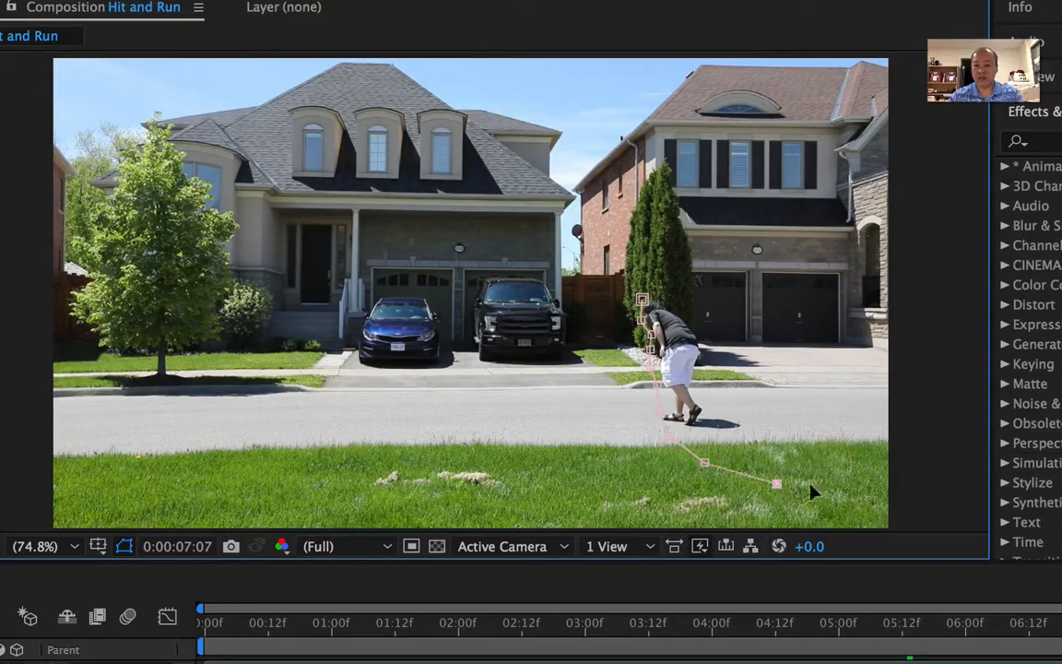
left_click(947, 514)
left_click(950, 169)
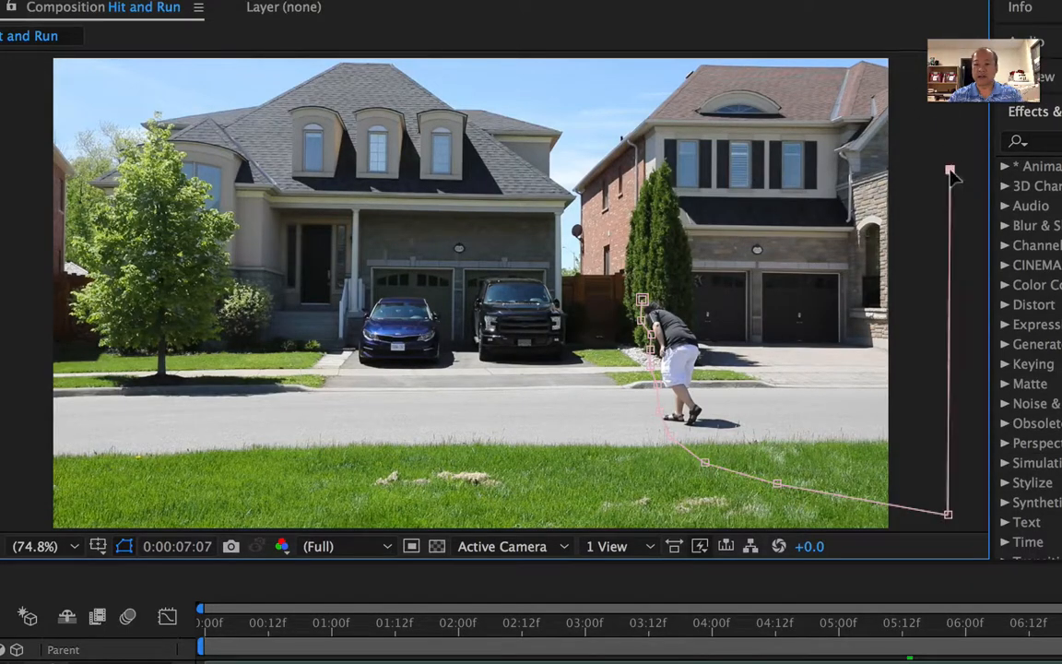
left_click(654, 216)
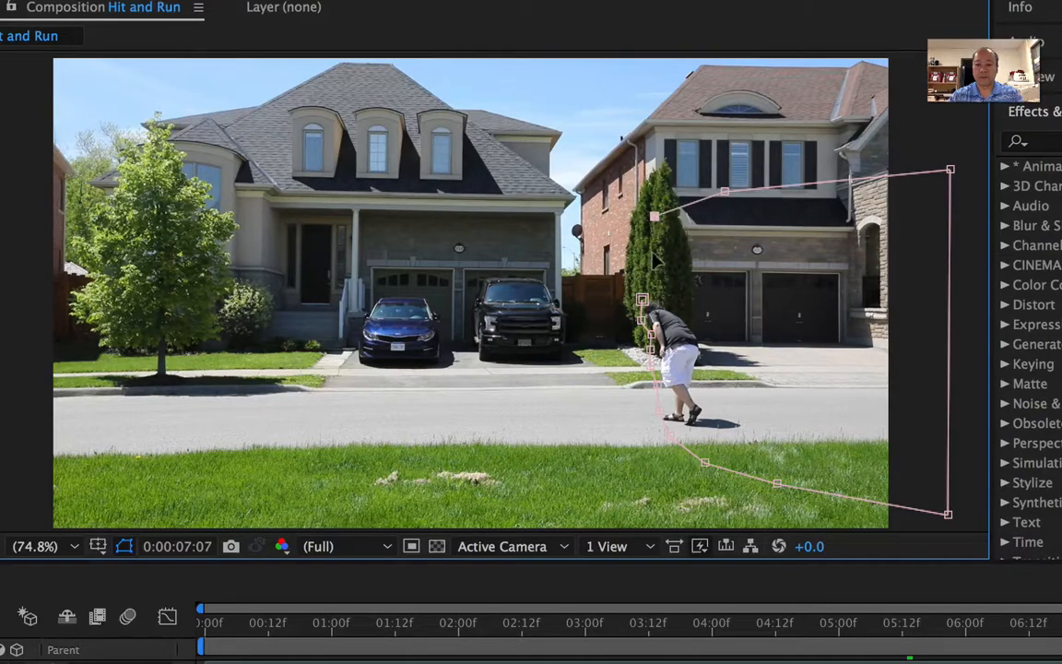
left_click(643, 301)
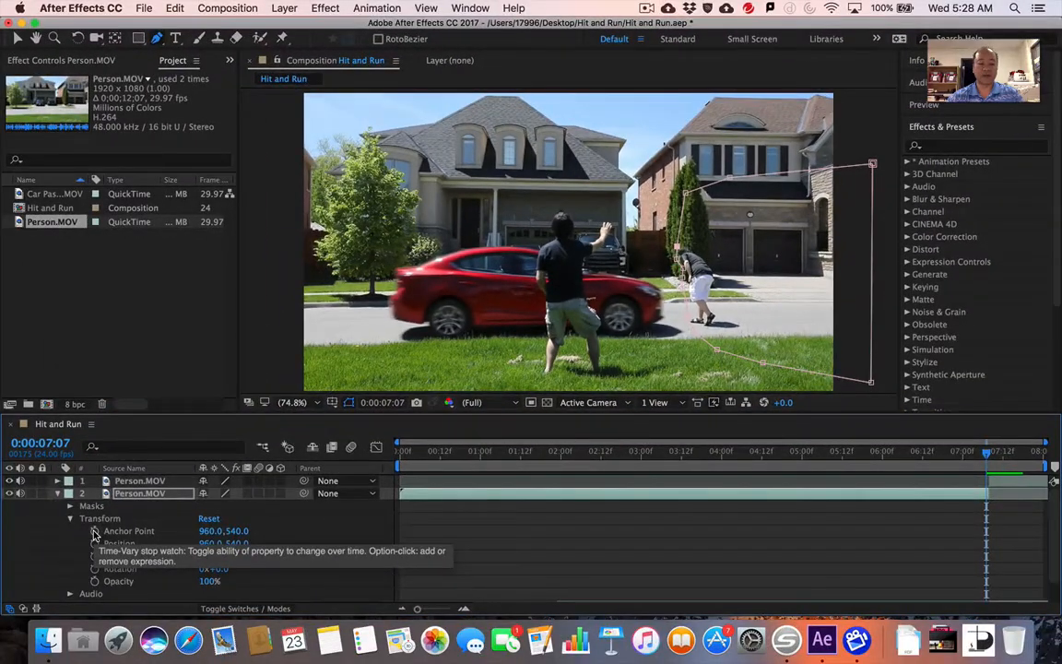
Step: Enable keyframing for Anchor Point, Position, Scale, Rotation and Opacity of the masked Person.MOV segment at 0:00:07:07
left_click(94, 532)
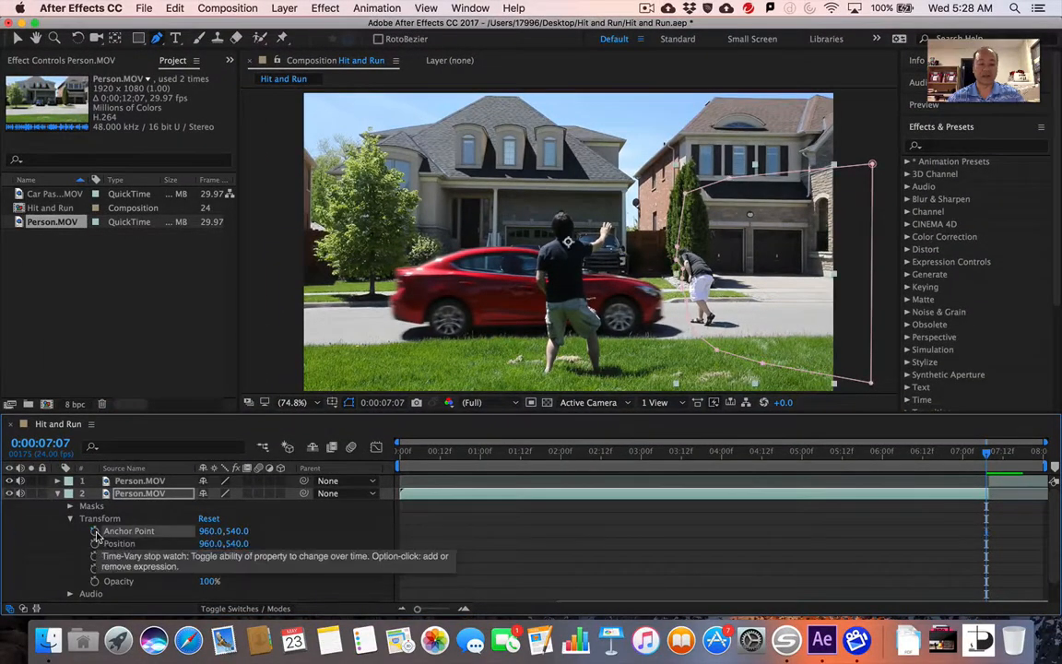
left_click(95, 544)
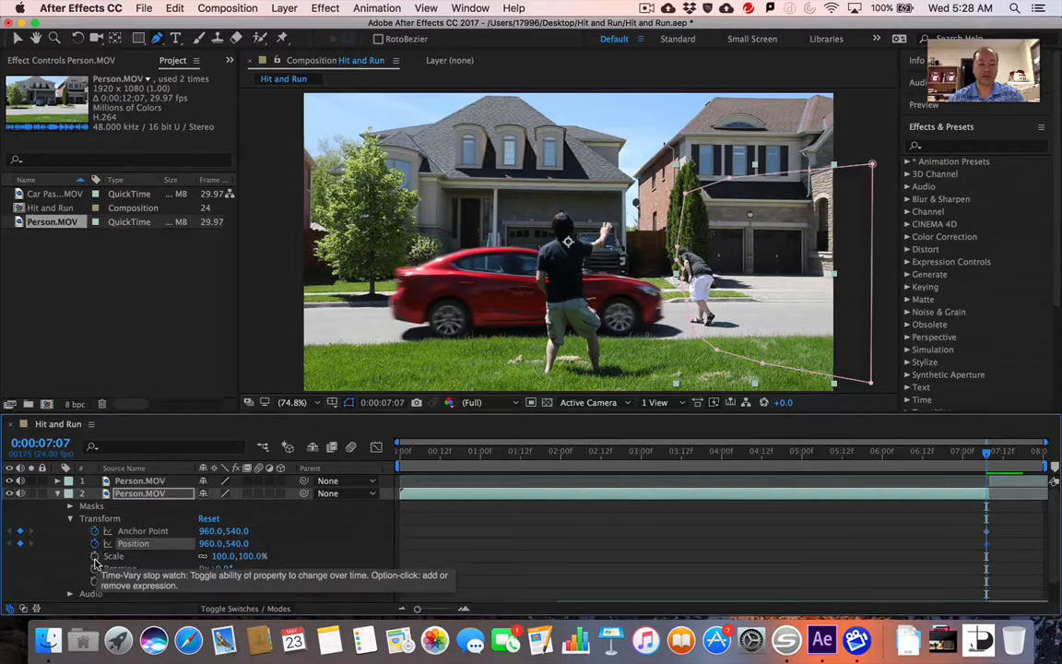
left_click(95, 556)
left_click(95, 569)
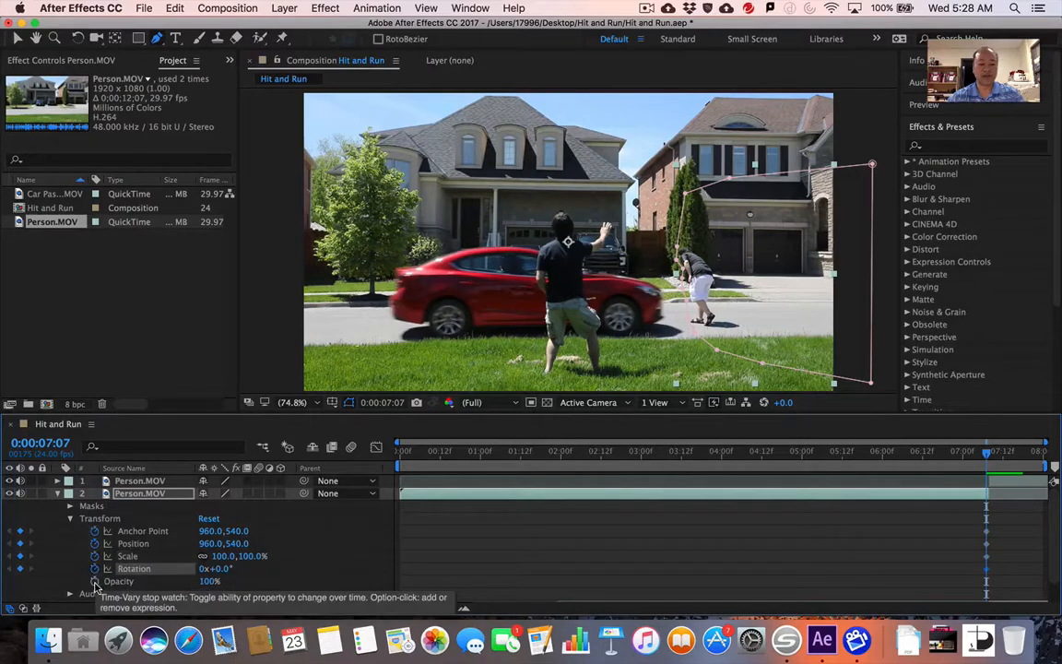
left_click(95, 581)
Step: Enable keyframing for Mask Path, Mask Feather, Mask Opacity and Mask Expansion of Mask 1 at 0:00:07:07
left_click(70, 506)
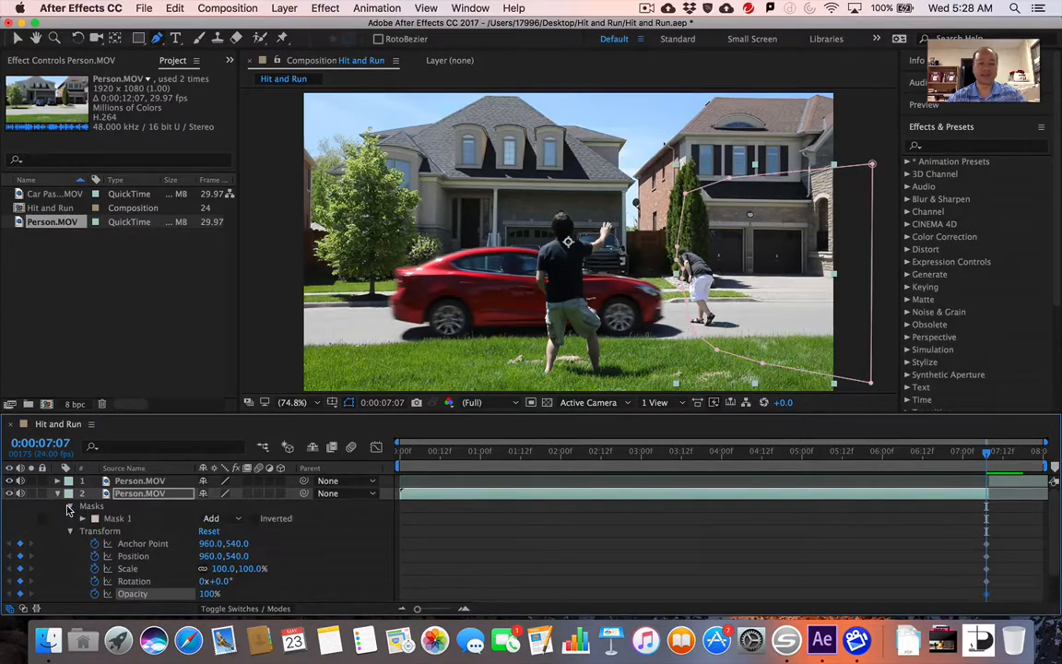
left_click(82, 519)
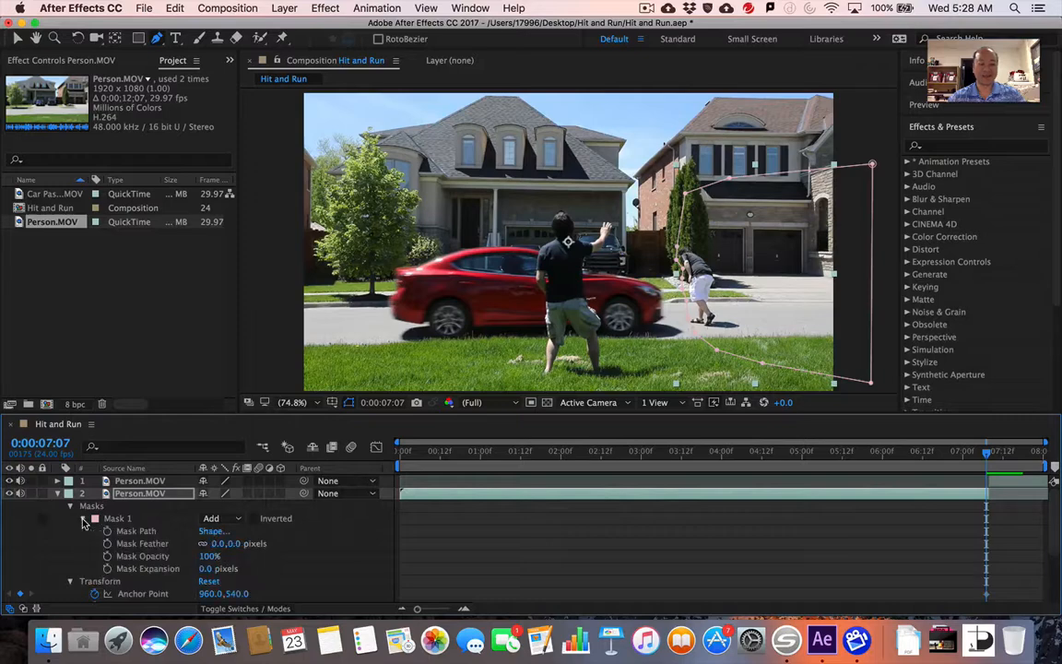
left_click(107, 531)
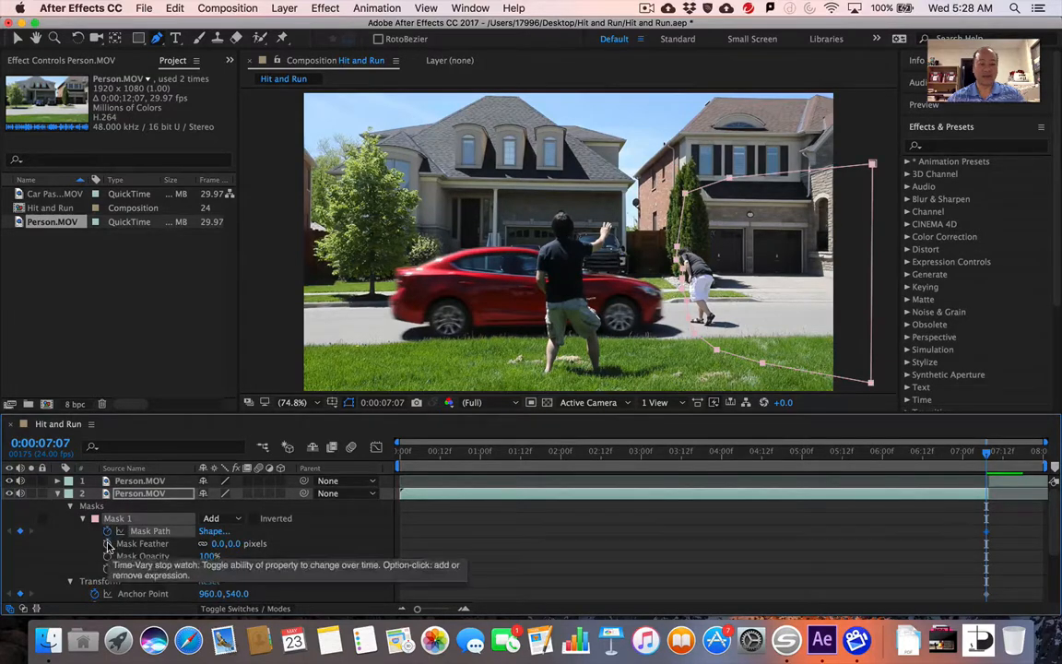
left_click(107, 543)
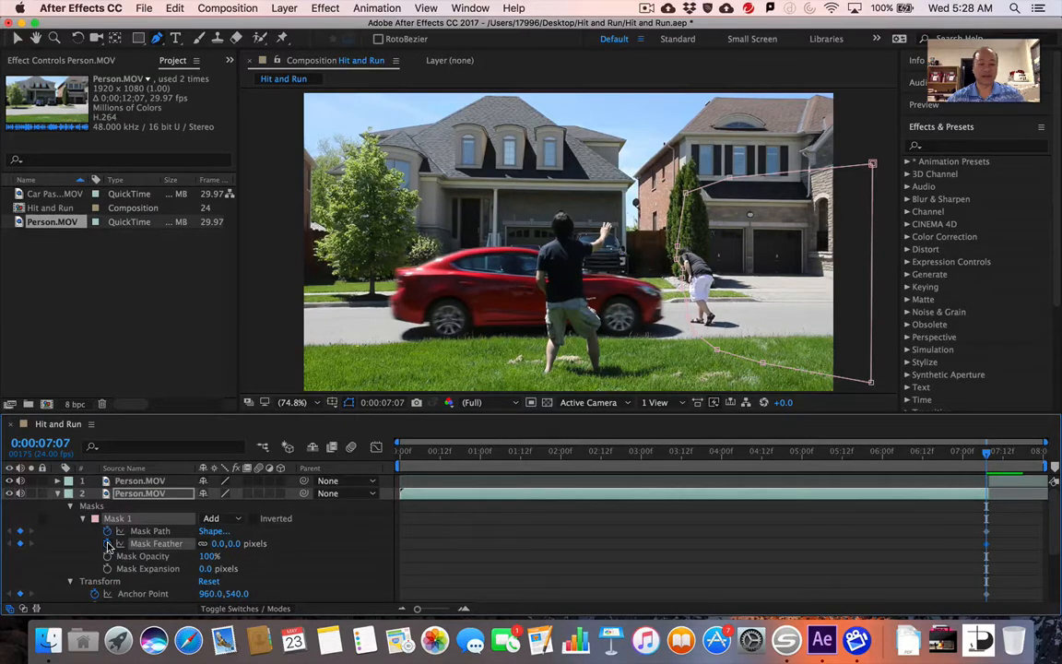
left_click(107, 556)
left_click(107, 568)
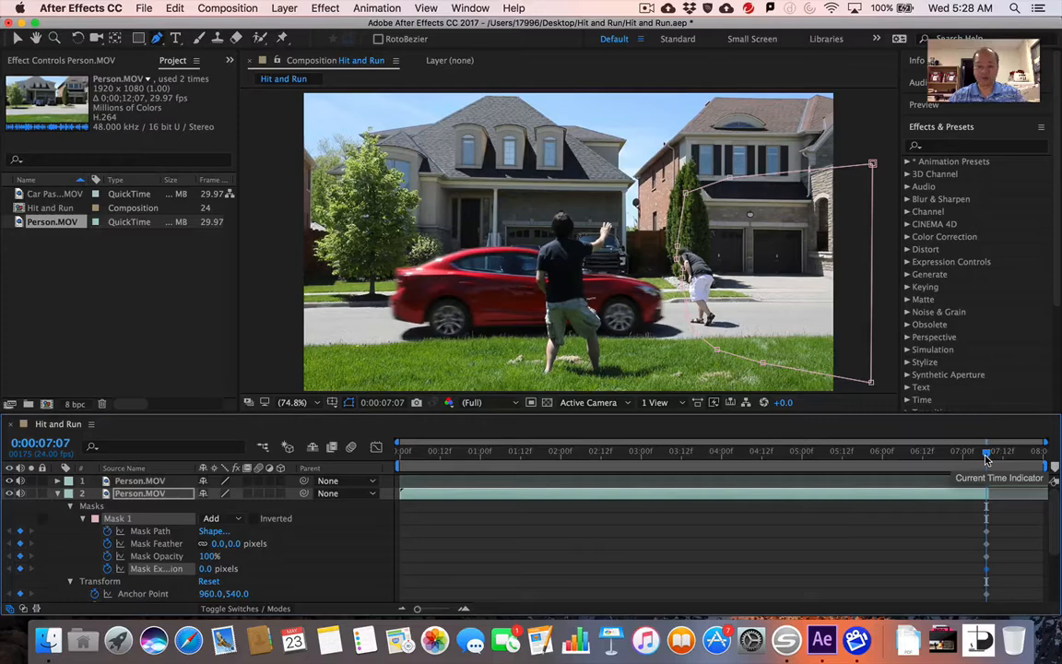
Step: Go back to 0:00:07:04 and move the mask points in front of the bending man's head and hands outward, away from him
key("super")
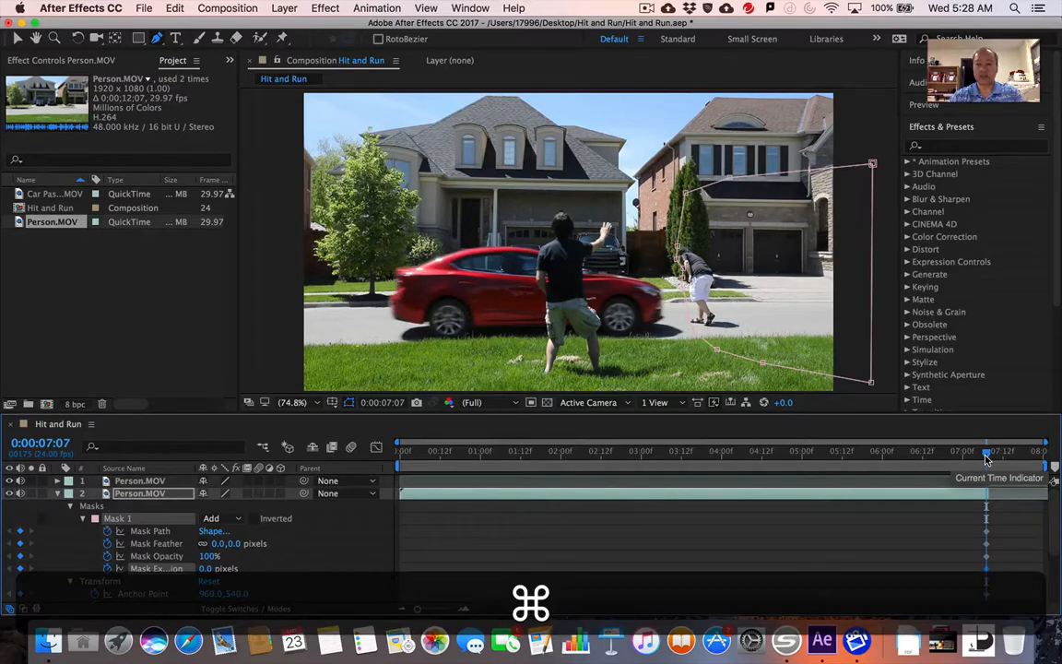
key("super+Left")
key("super+Left")
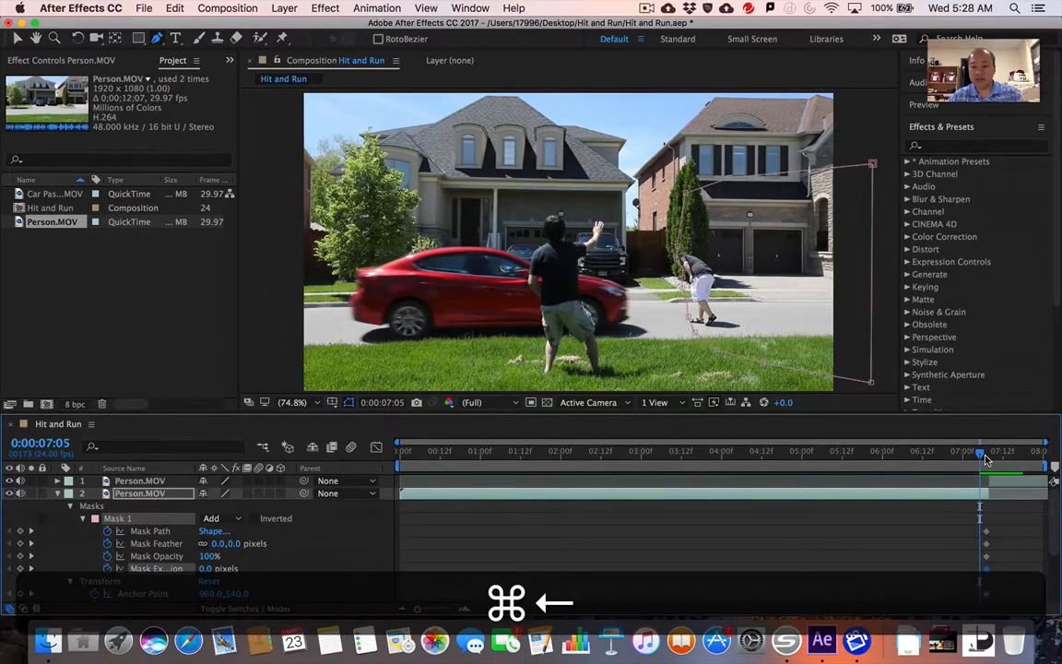
key("super+Left")
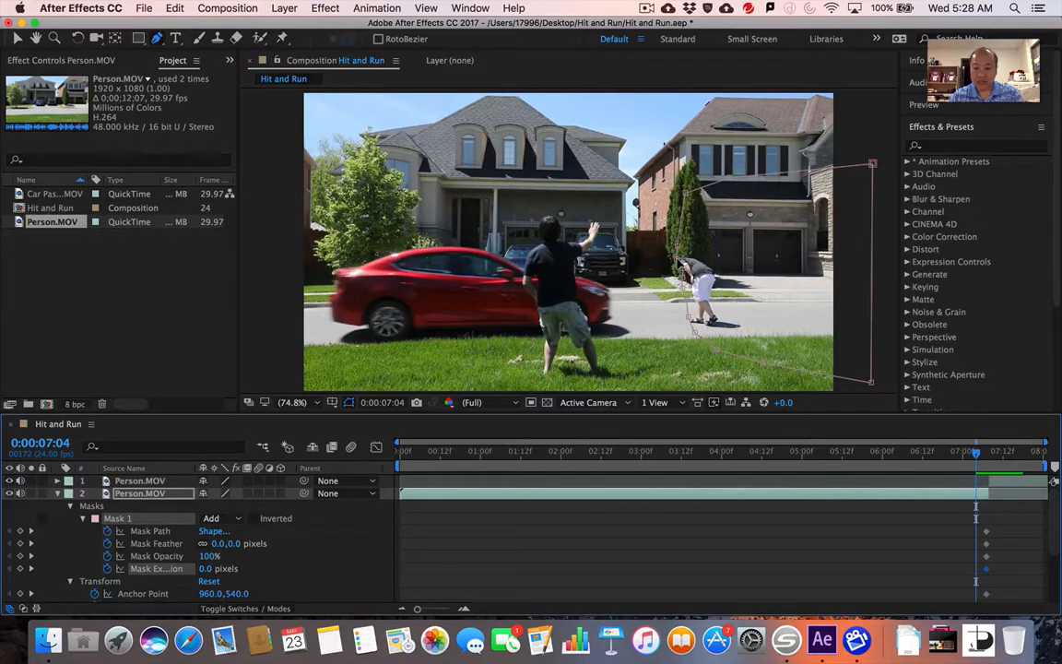
left_click_drag(681, 263, 674, 265)
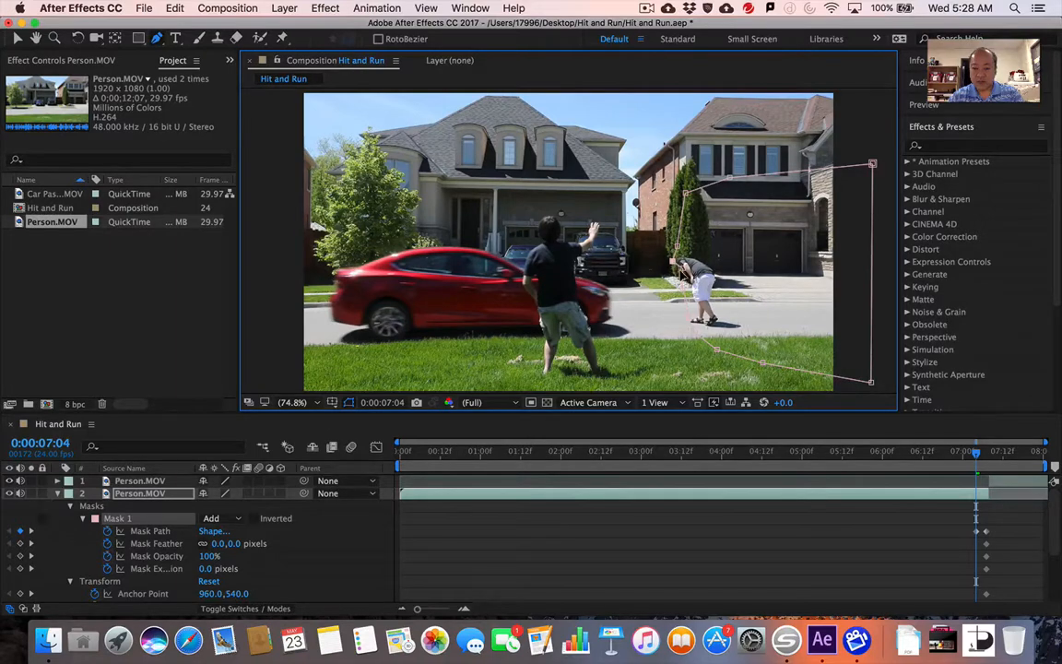
left_click_drag(681, 268, 663, 268)
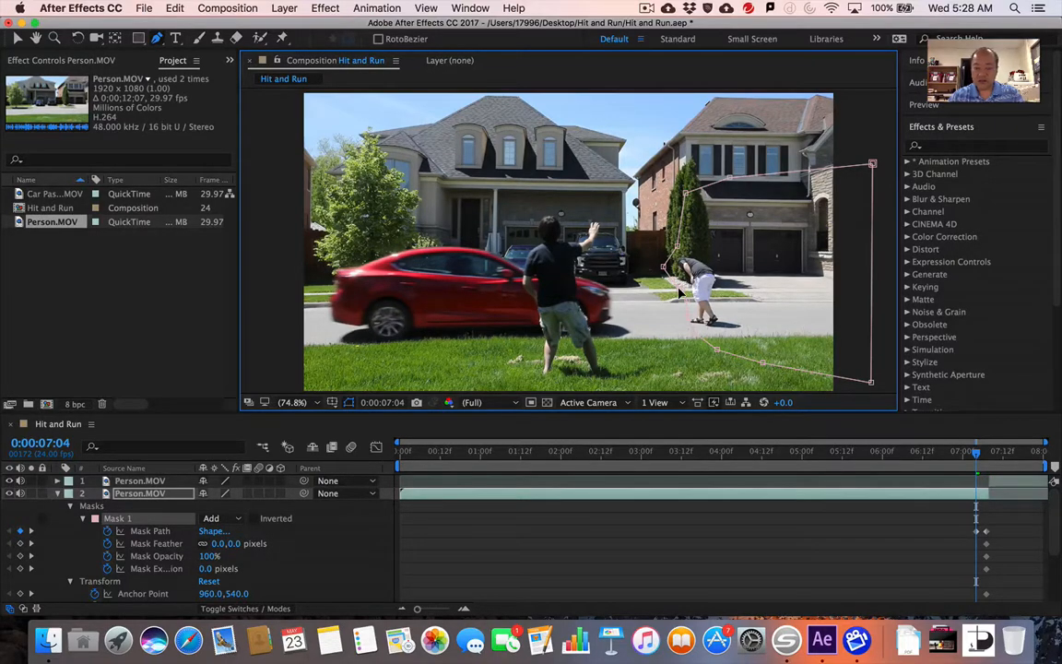
Step: Step back to 0:00:06:16 and move the Mask 1 point in front of the bending man's hands clear of them
key("super+Left")
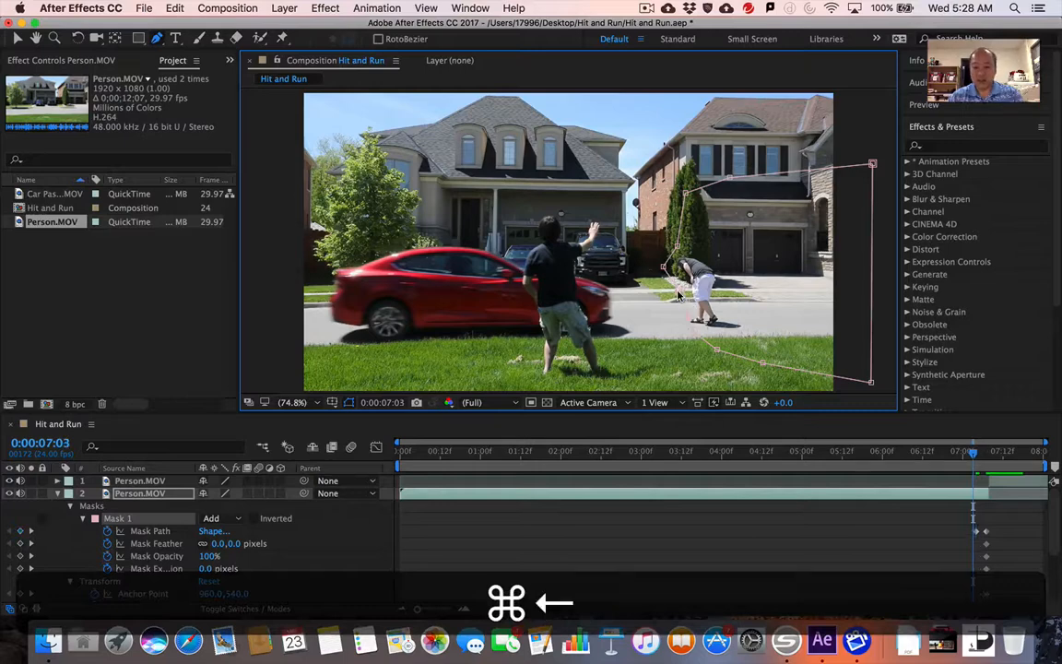
key("super+Left")
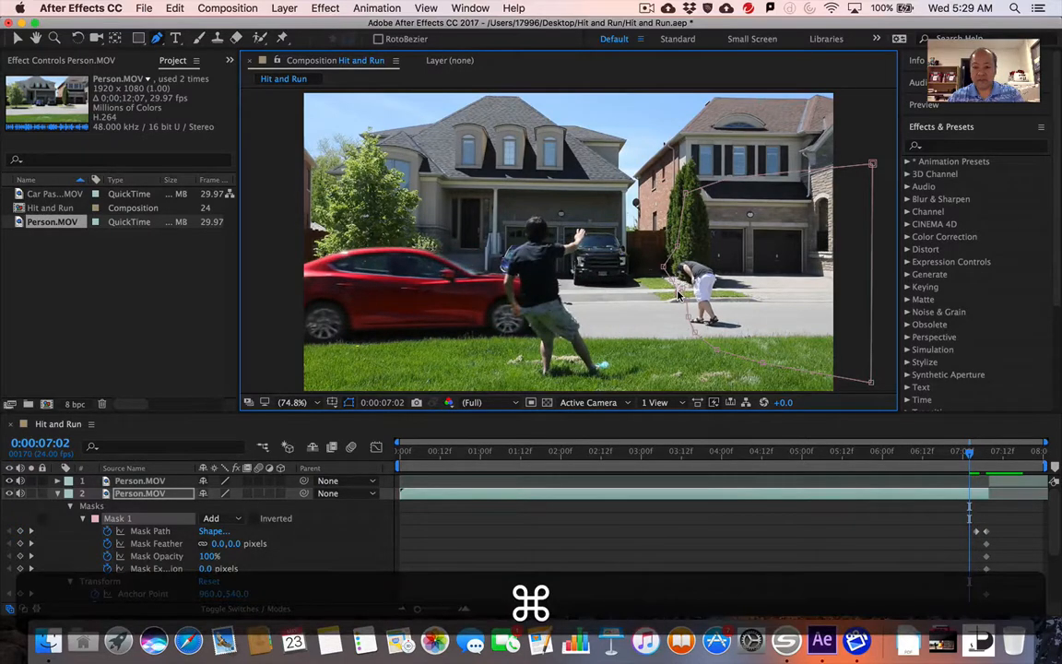
key("super+Left")
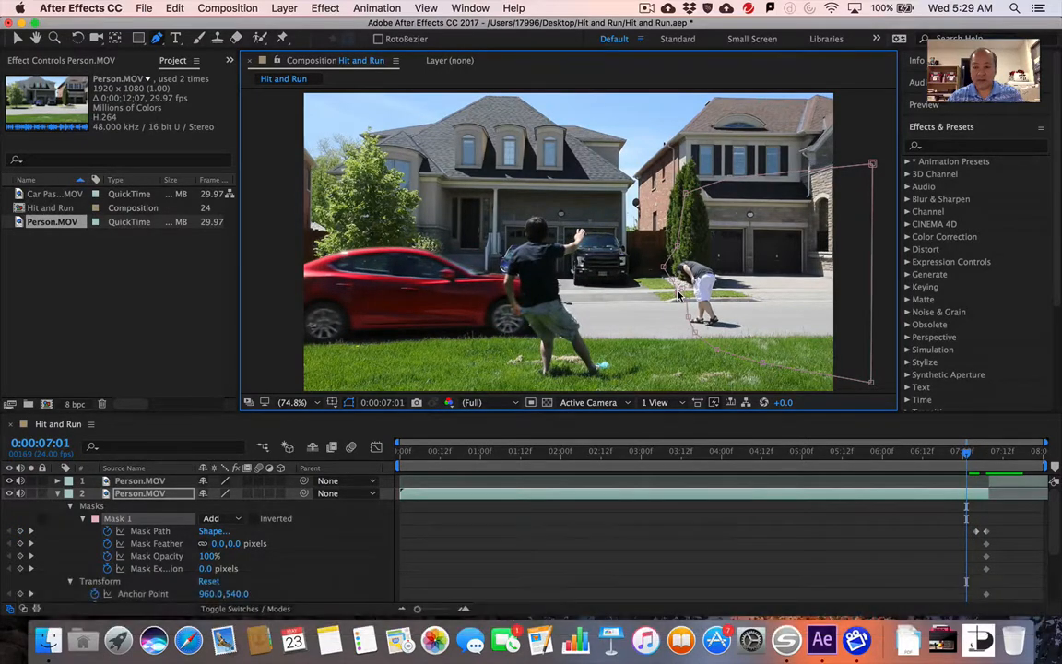
key("super+Left")
key("super+Left")
key("super+Left")
key("super+Left")
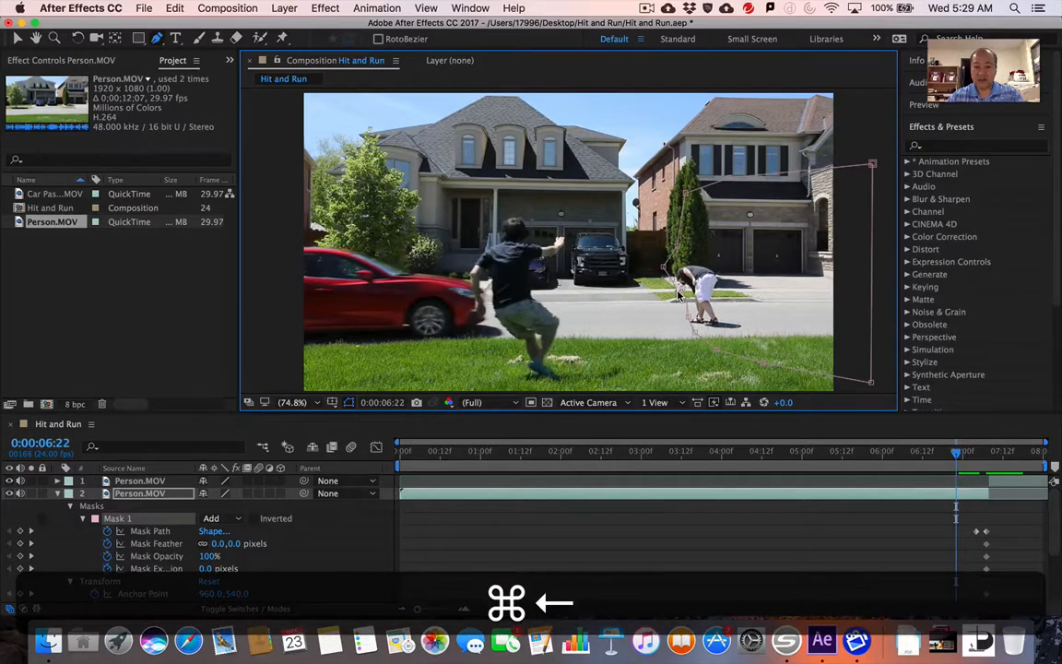
key("super+Left")
key("super+Left")
key("super+Left")
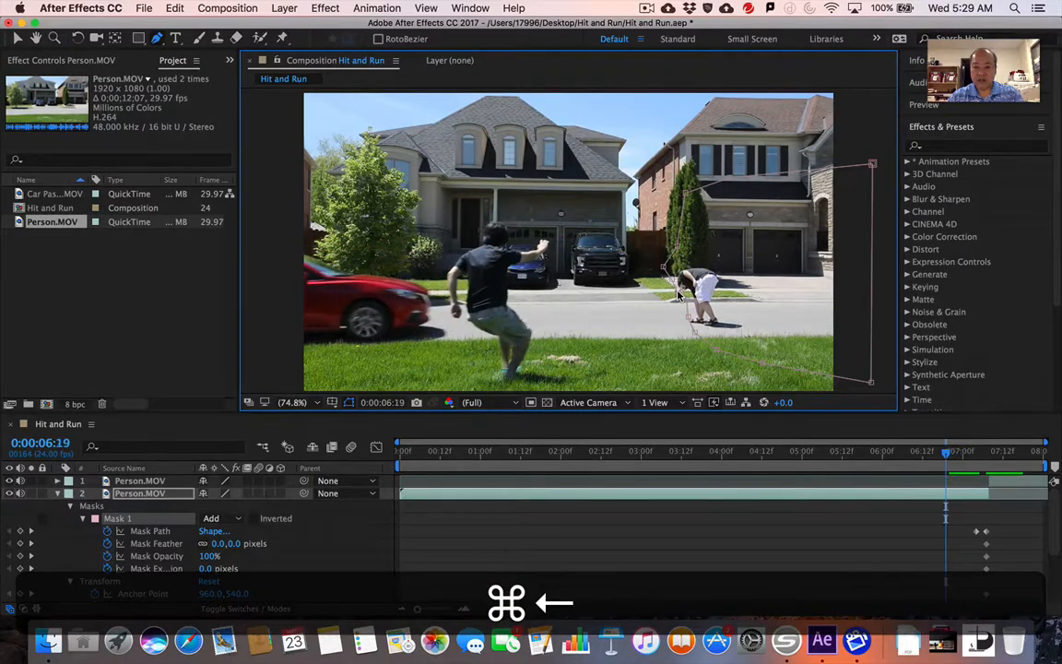
key("super+Left")
key("super+Left")
key("super+Left")
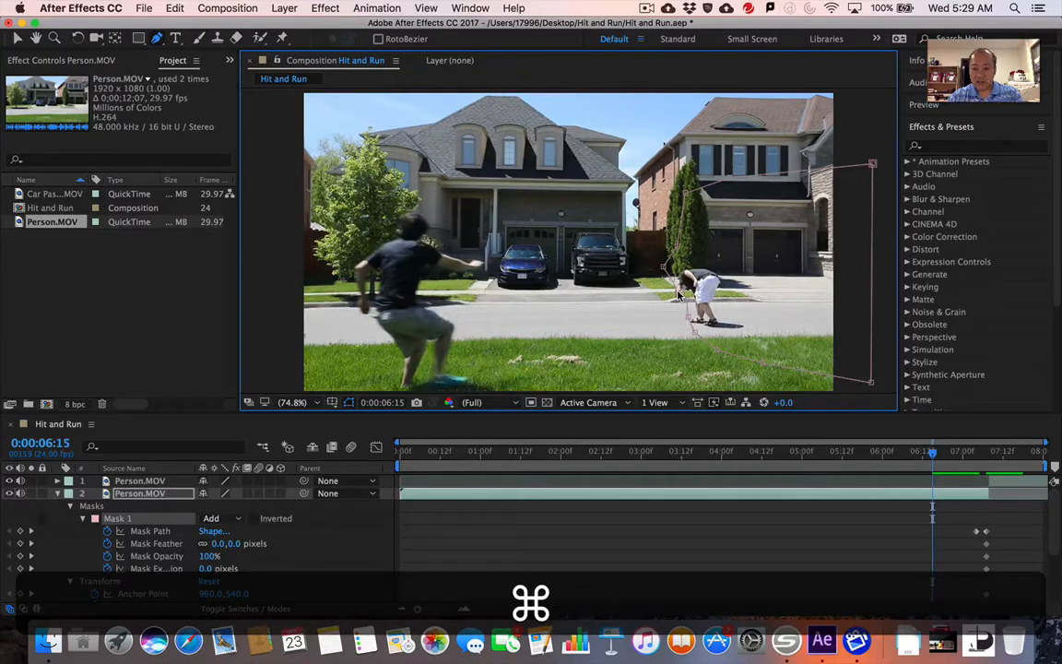
key("super+Right")
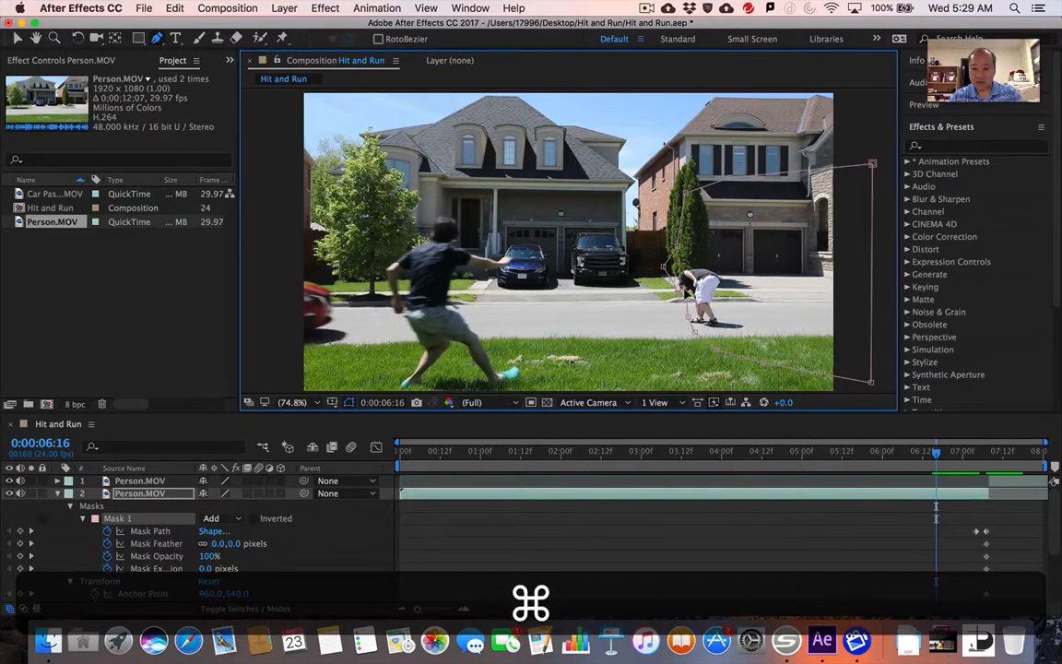
left_click_drag(679, 291, 682, 292)
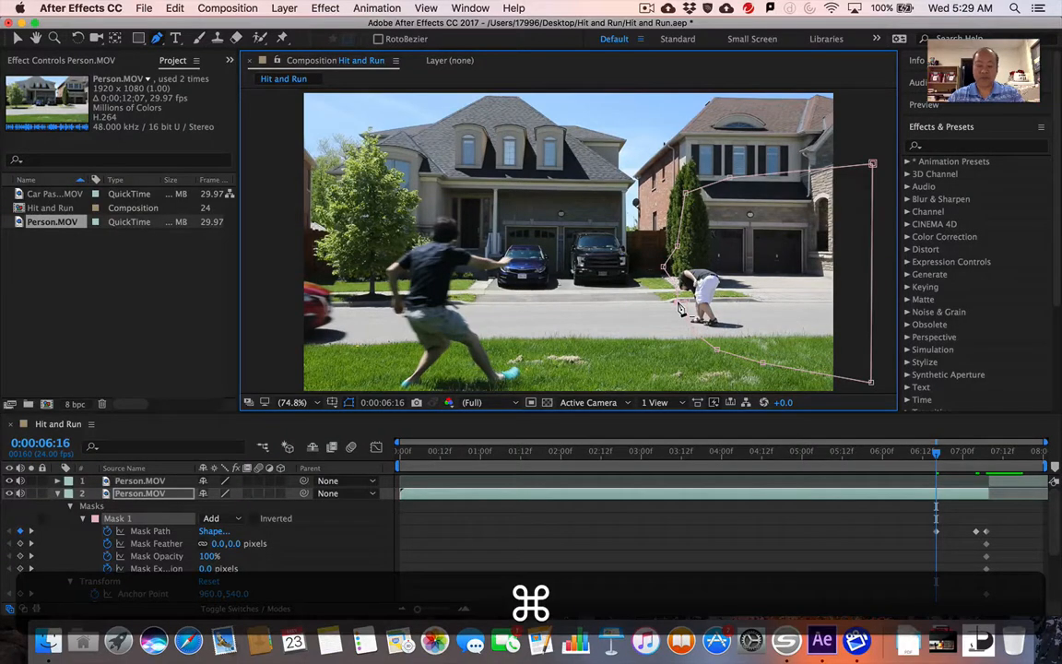
Step: Step backward frame by frame from 0:00:06:16 to 0:00:05:18, checking that the mask edge stays clear of the man
key("super+Left")
key("super+Left")
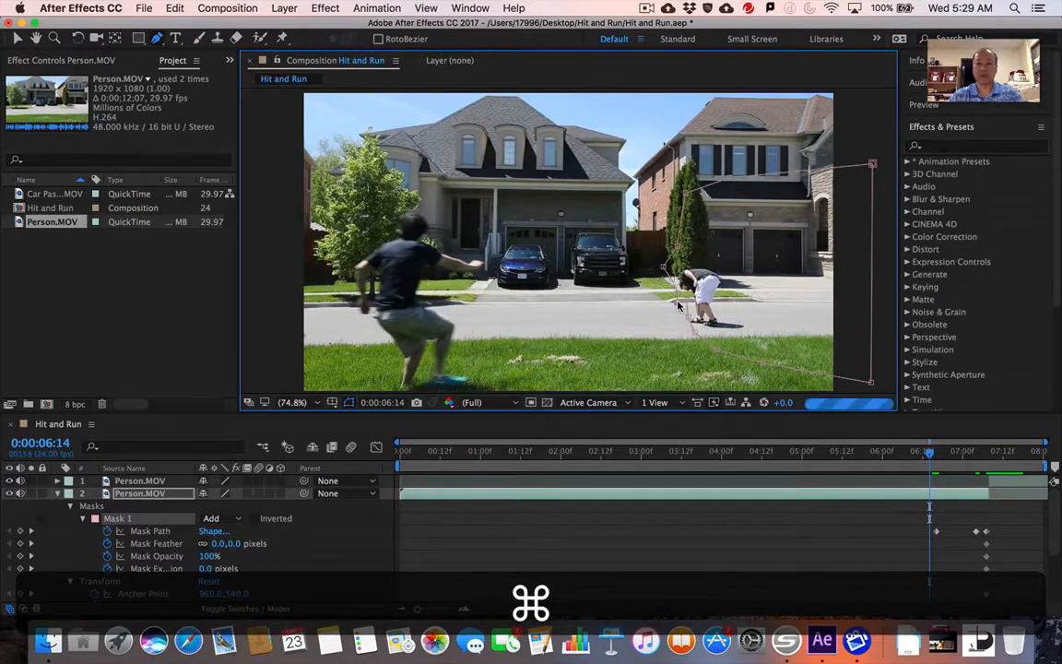
key("super+Left")
key("super+Left")
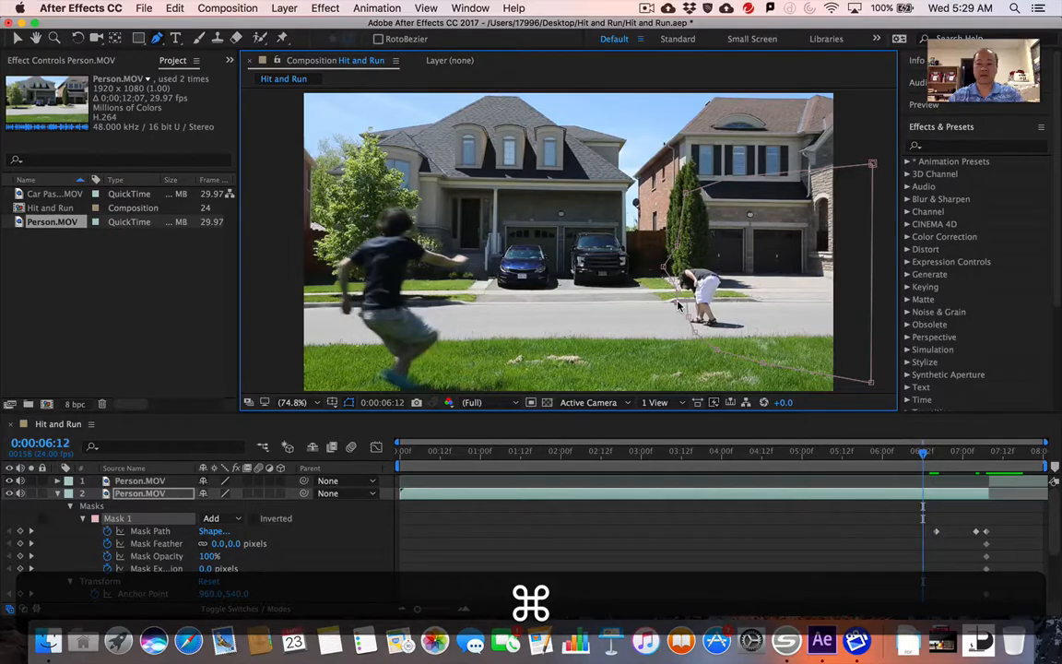
key("super+Left")
key("super+Left")
key("super+Left")
key("super+Left")
key("super+Left")
key("super+Left")
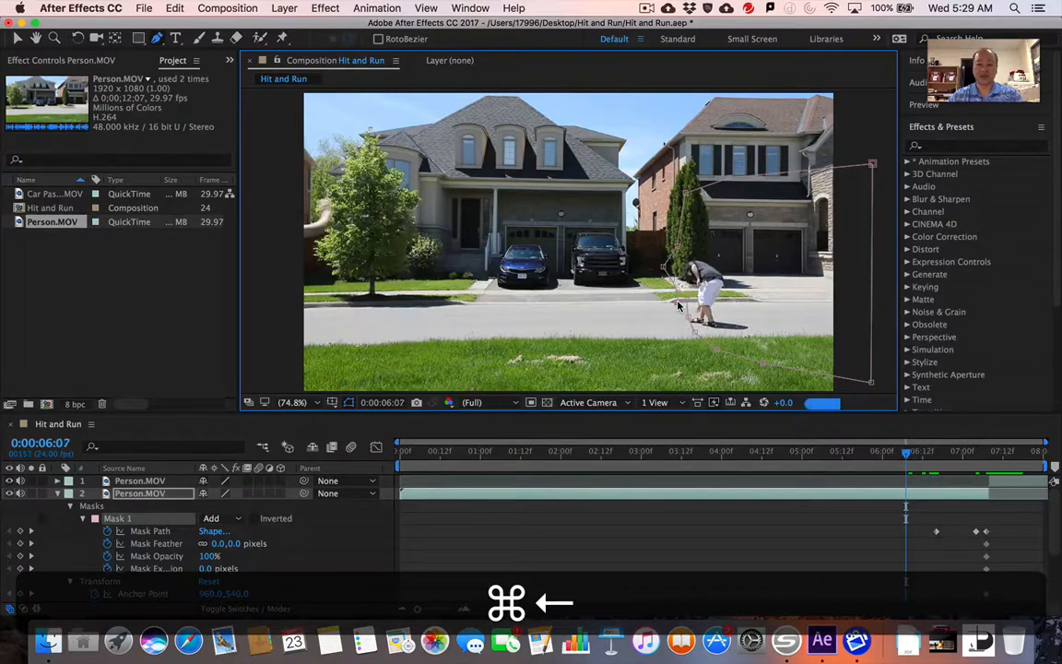
key("super+Left")
key("super+Left")
key("super+Left")
key("super+Left")
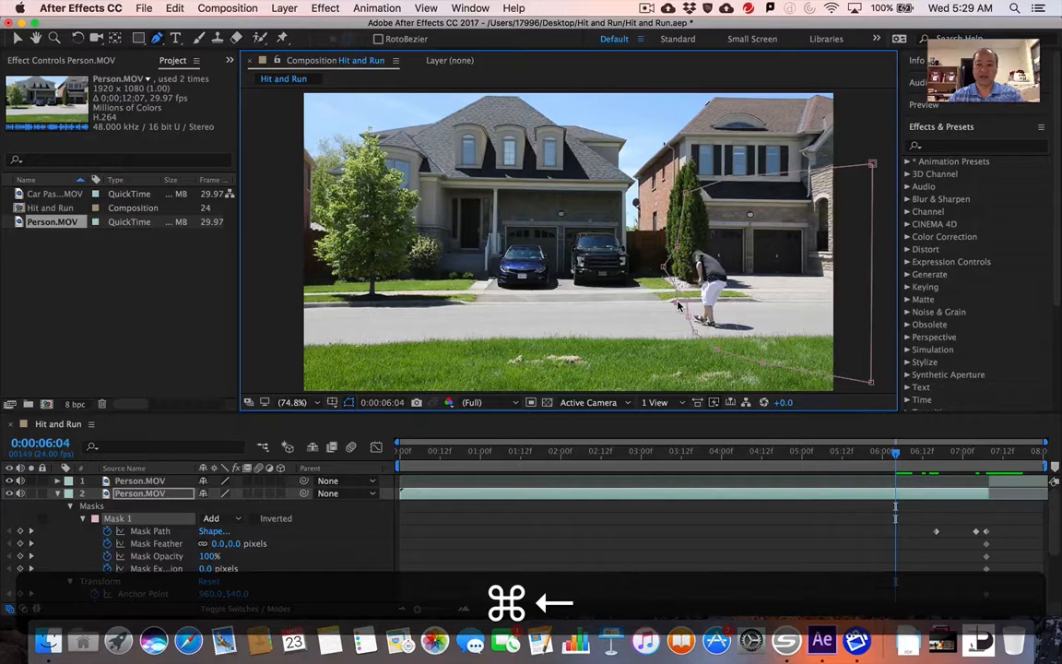
key("super+Left")
key("super+Left")
key("super+Left")
key("super+Left")
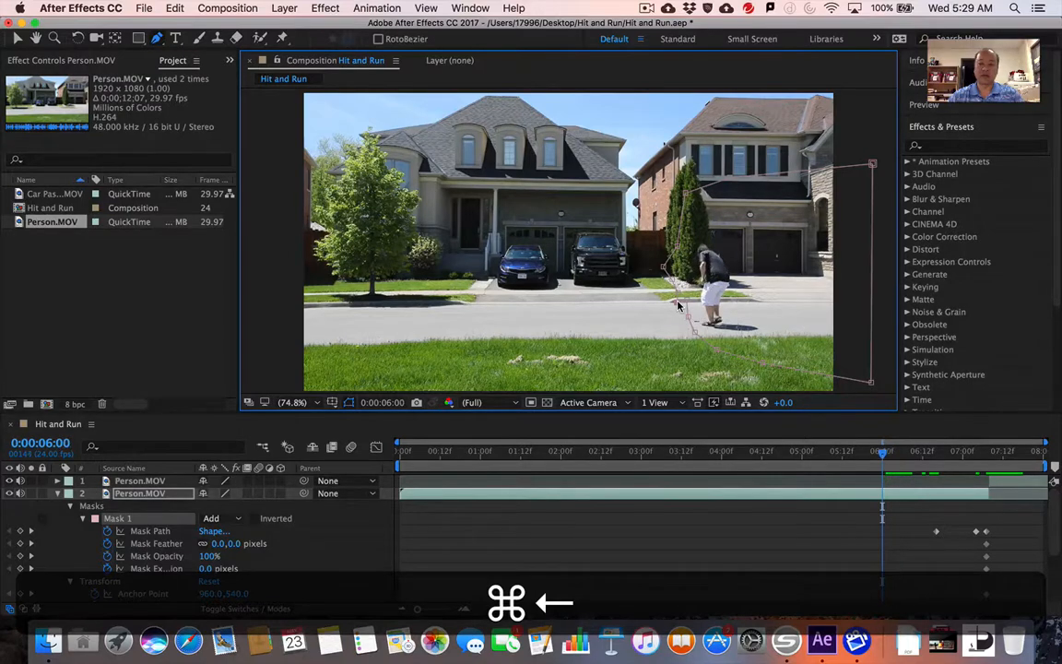
key("super+Left")
key("super+Left")
key("super+Left")
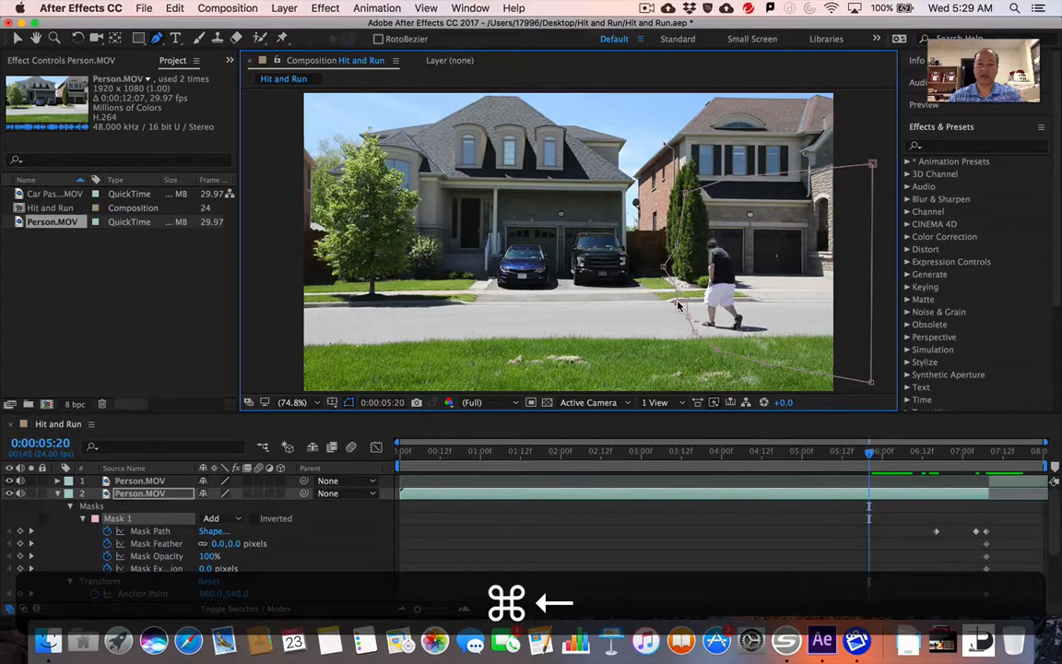
key("super+Left")
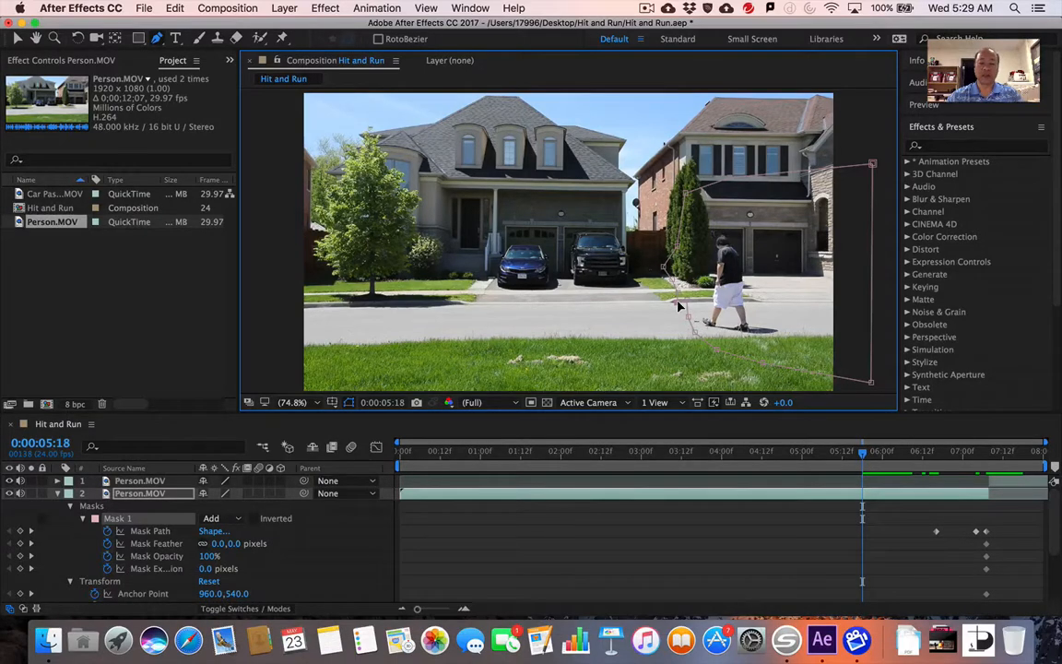
Step: Collapse the masked Person.MOV layer's properties and set the work area start to about 0:00:02:00, where the Car Passby.MOV clip begins
left_click(407, 452)
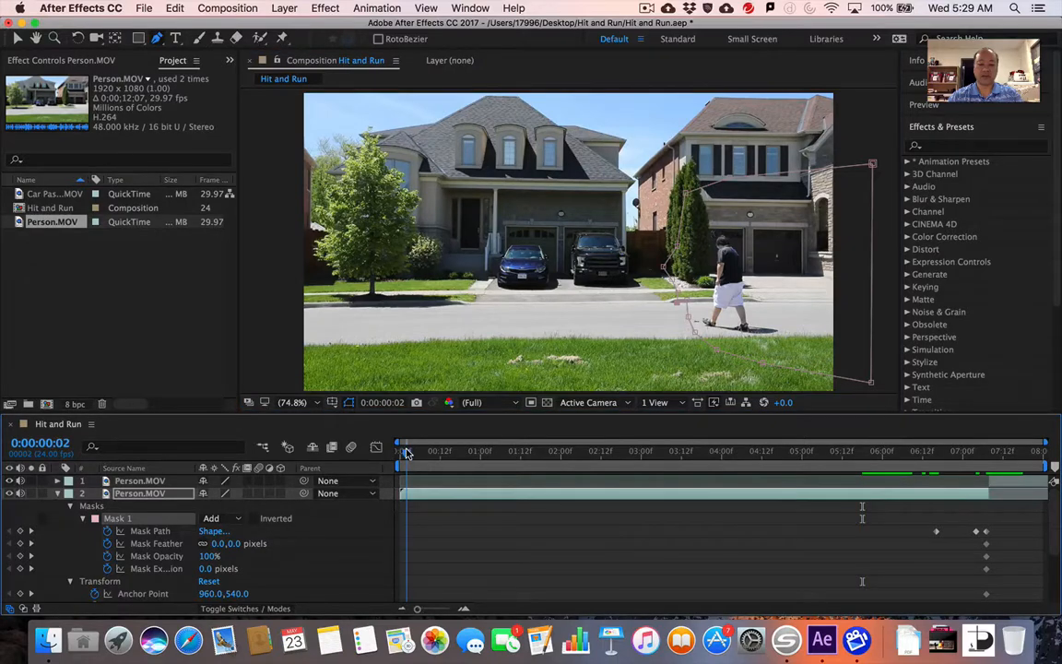
left_click_drag(406, 452, 400, 460)
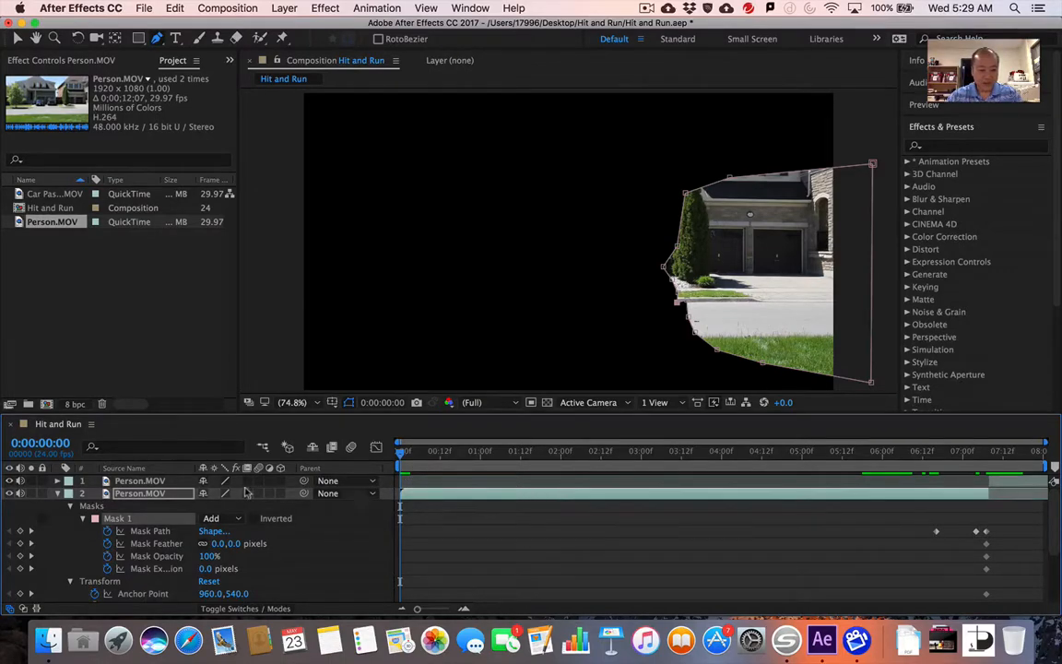
left_click(57, 494)
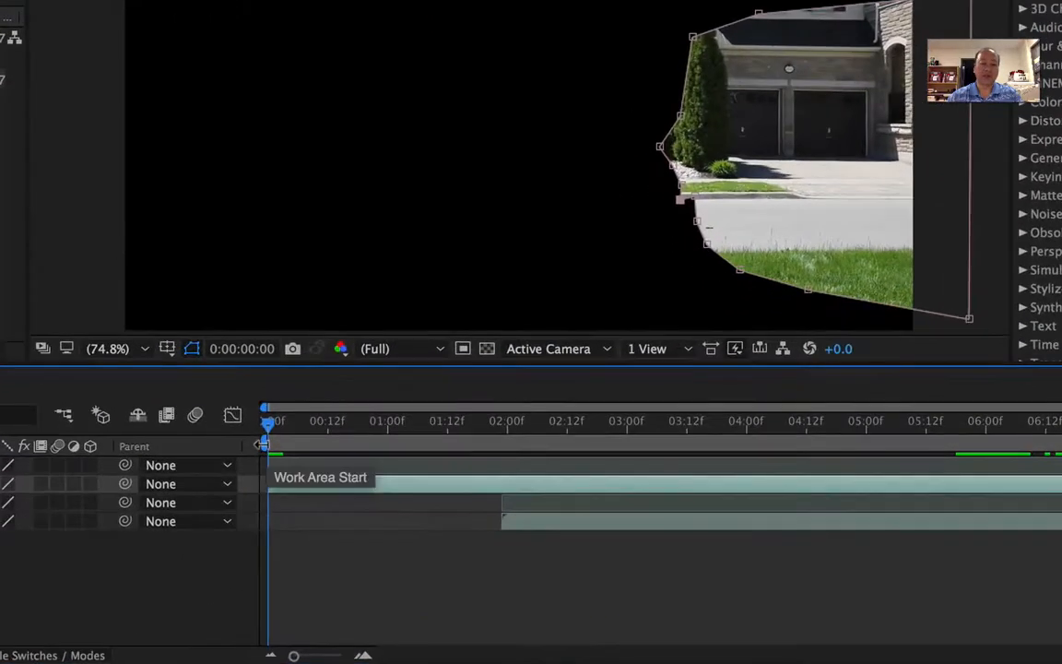
left_click_drag(262, 444, 495, 458)
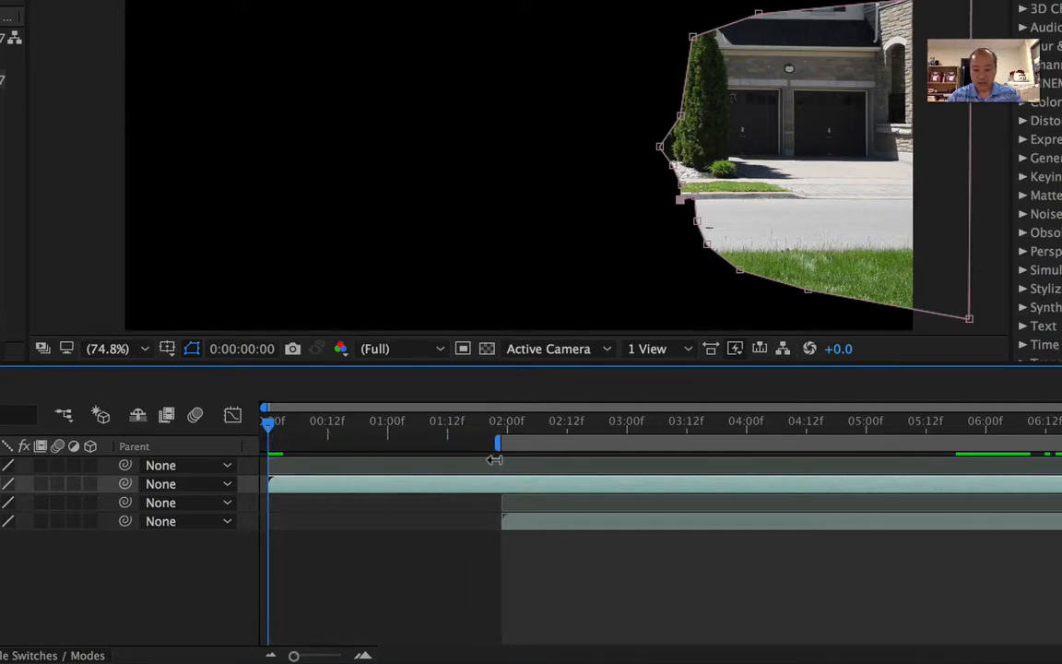
Step: Preview the composition from 0:00:01:23 to check the masked hit-and-run footage
left_click(507, 426)
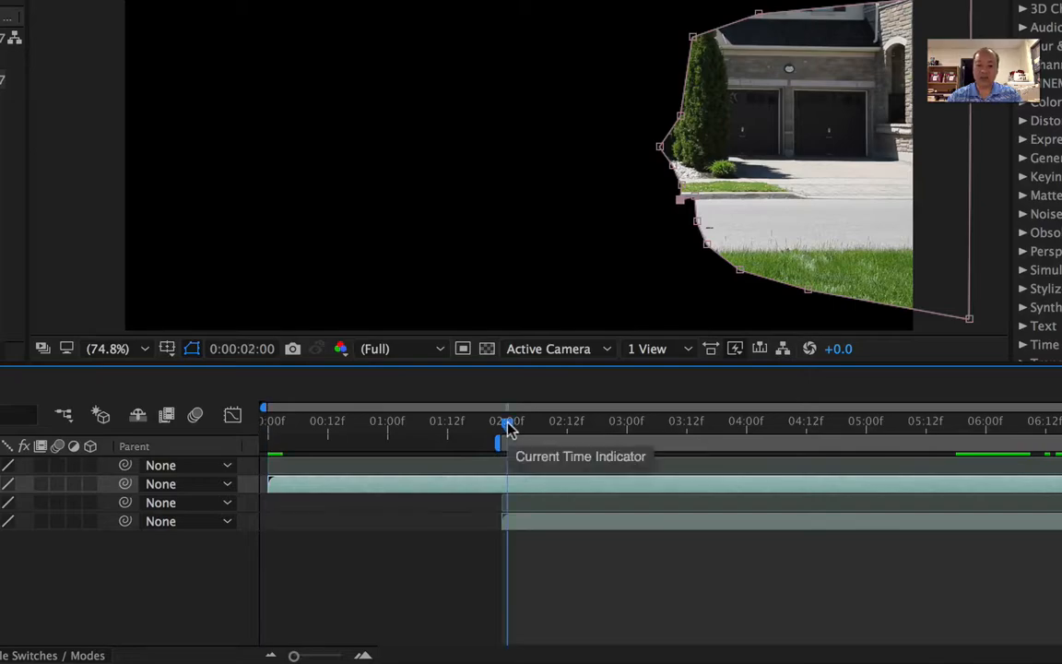
key("Page_Up")
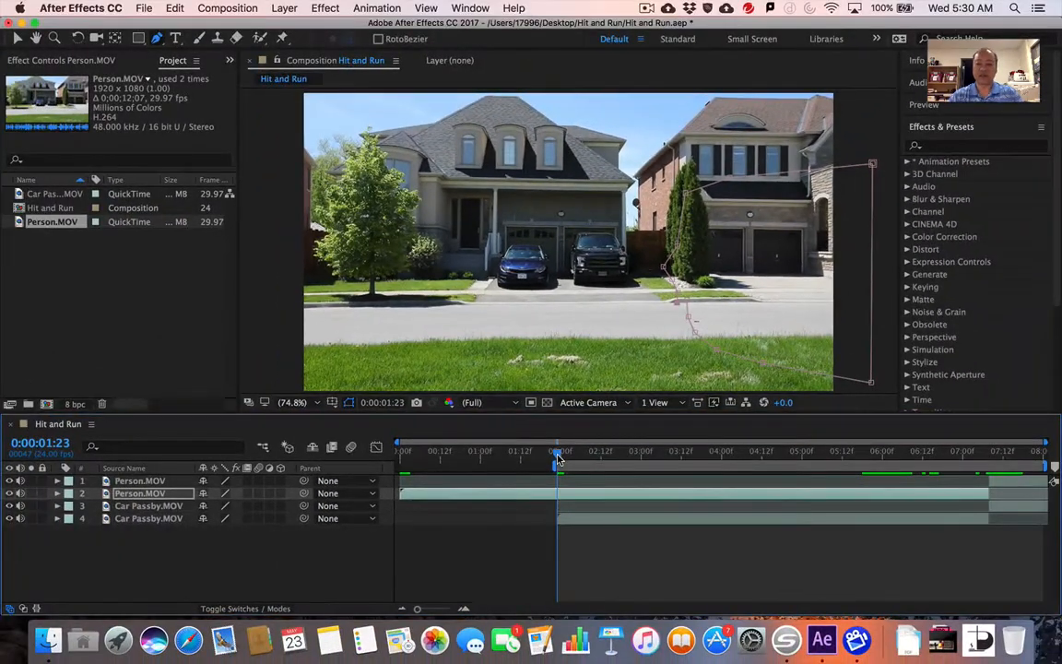
key("space")
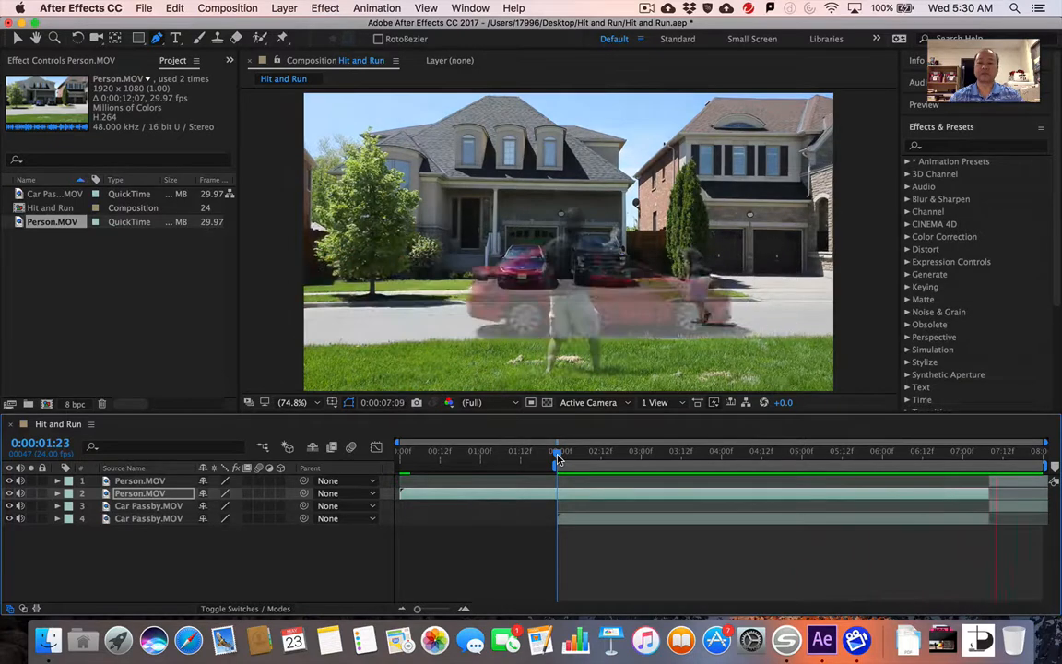
key("space")
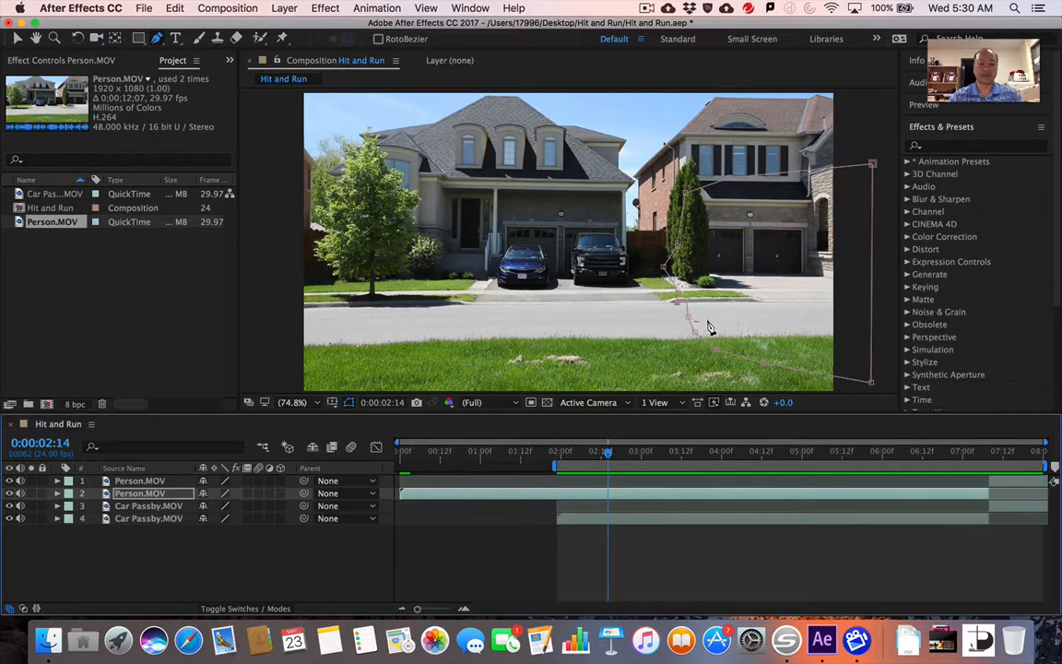
Step: At 0:00:07:08, move the post-split Car Passby.MOV segment above the masked Person.MOV layer in the layer order
left_click(991, 451)
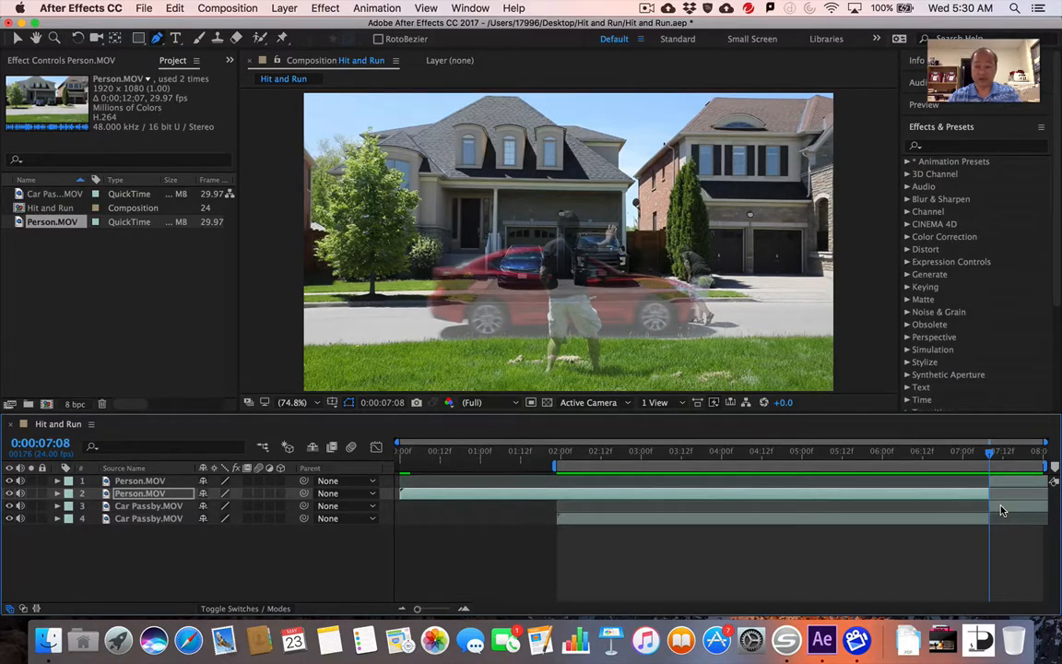
left_click(157, 509)
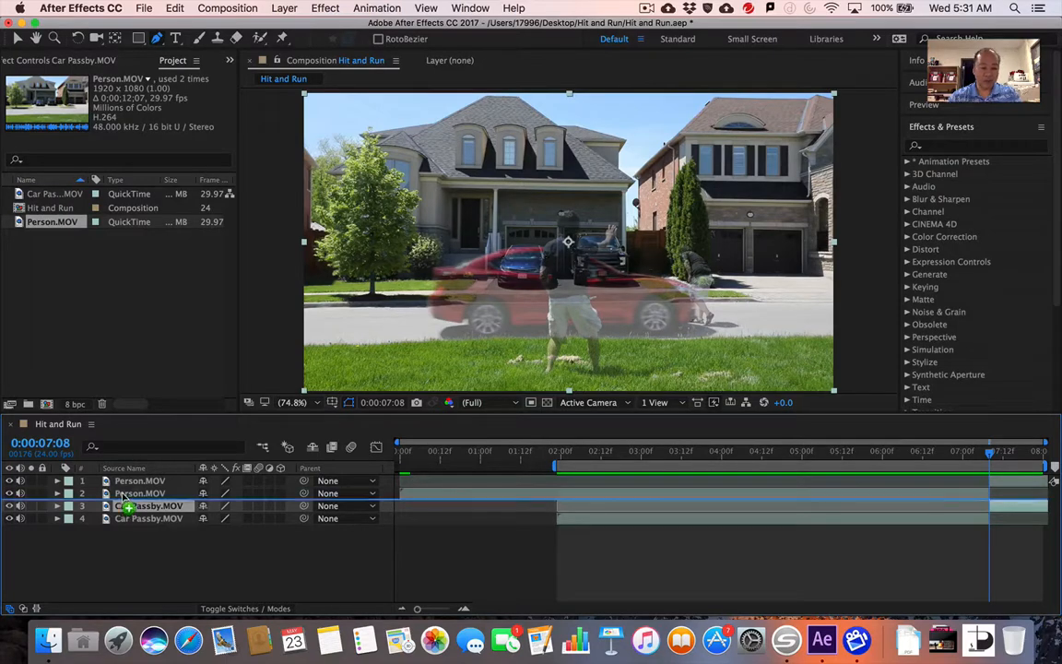
left_click_drag(123, 509, 122, 495)
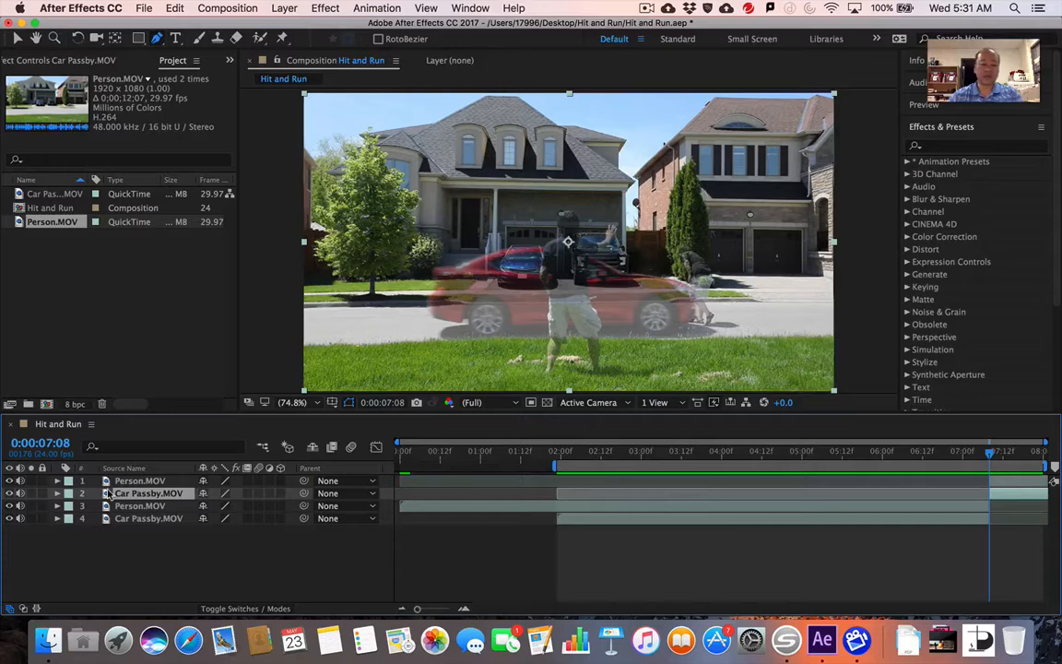
Step: On the top Person.MOV layer at 0:00:07:08, start a Pen mask along the bent-over man's front, from his head to his shorts
left_click(140, 481)
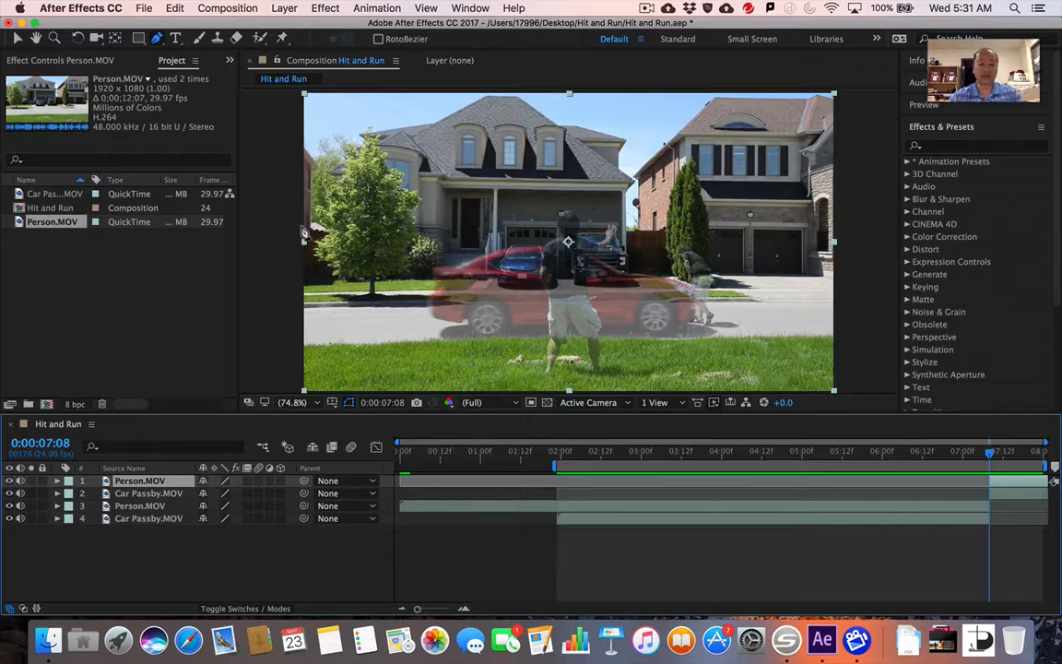
left_click(295, 403)
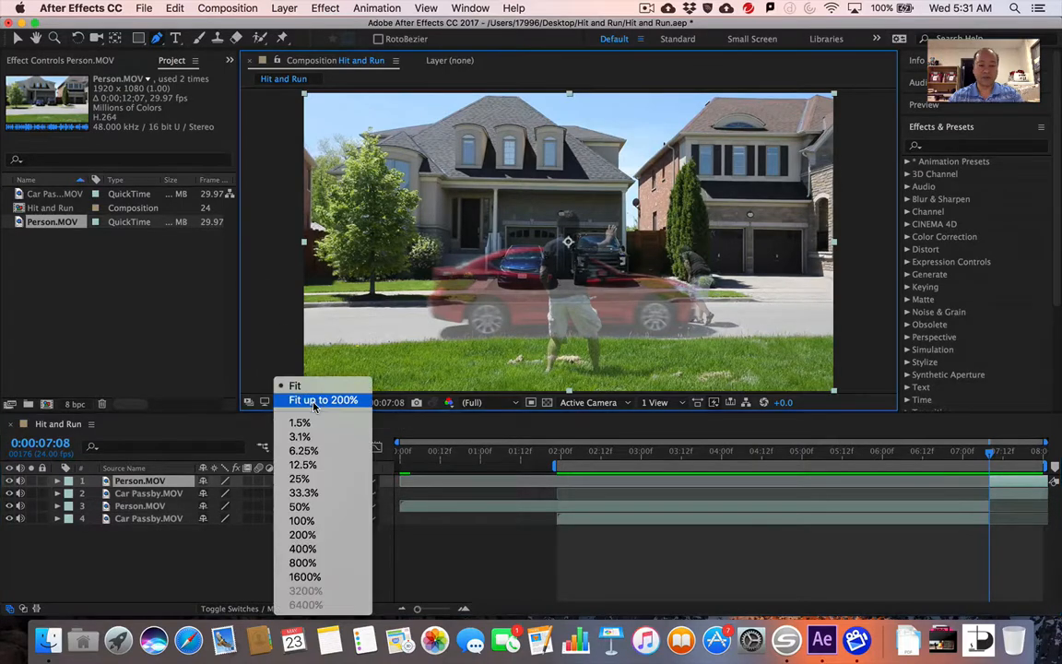
left_click(327, 520)
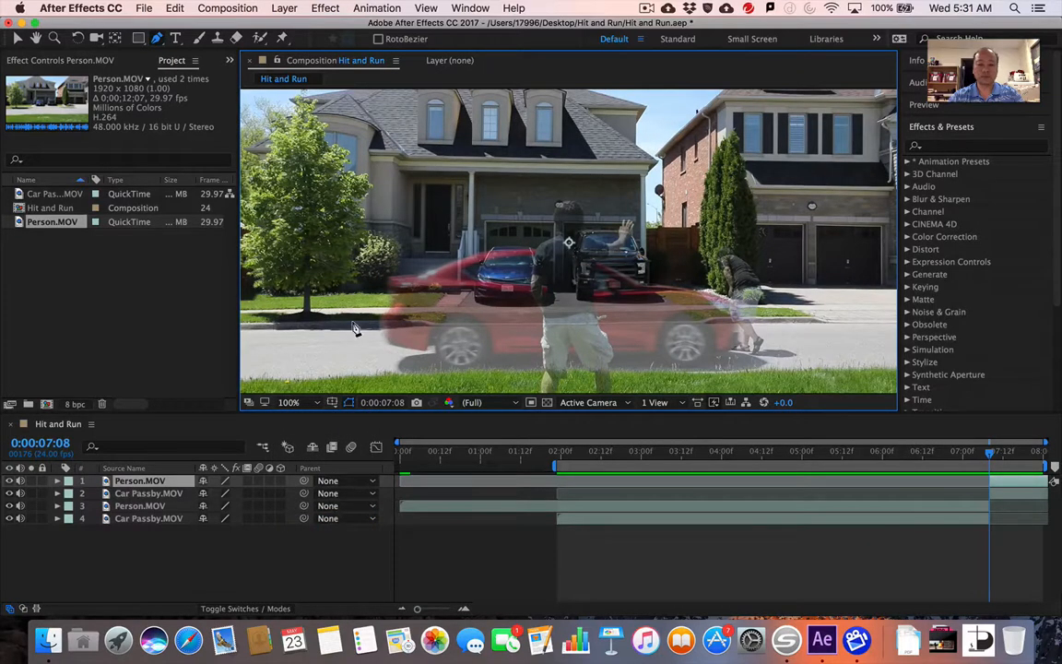
left_click(313, 403)
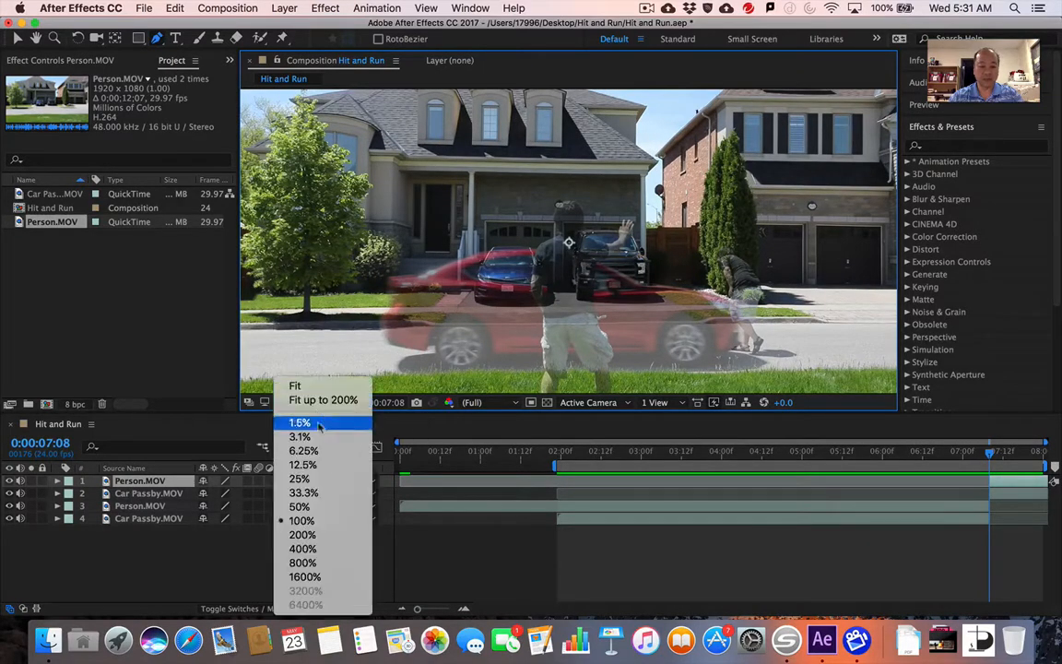
left_click(303, 534)
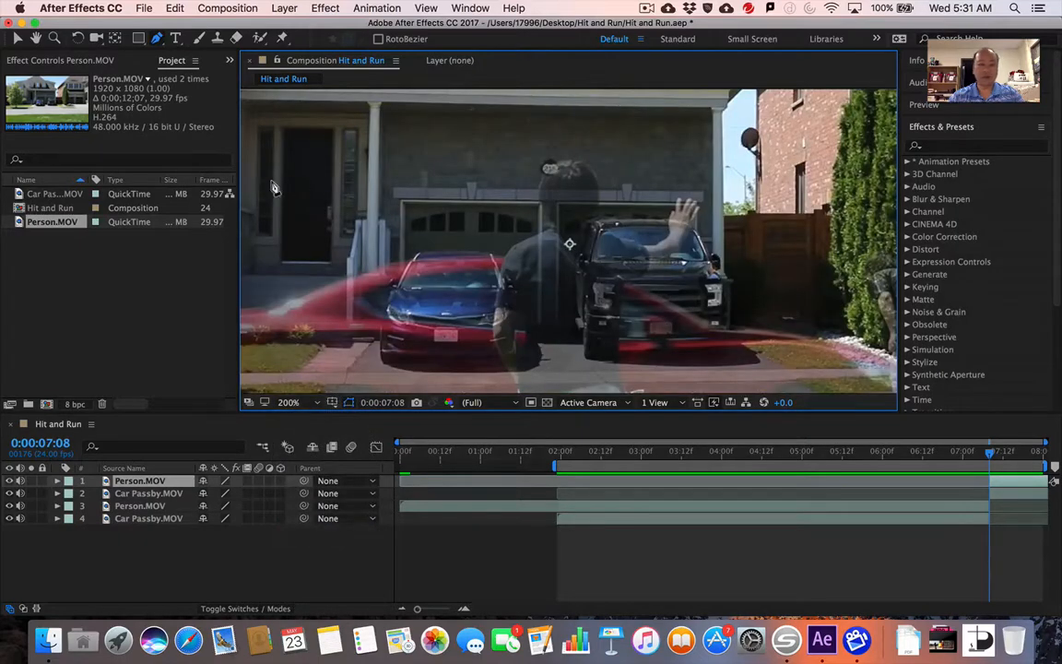
left_click(37, 38)
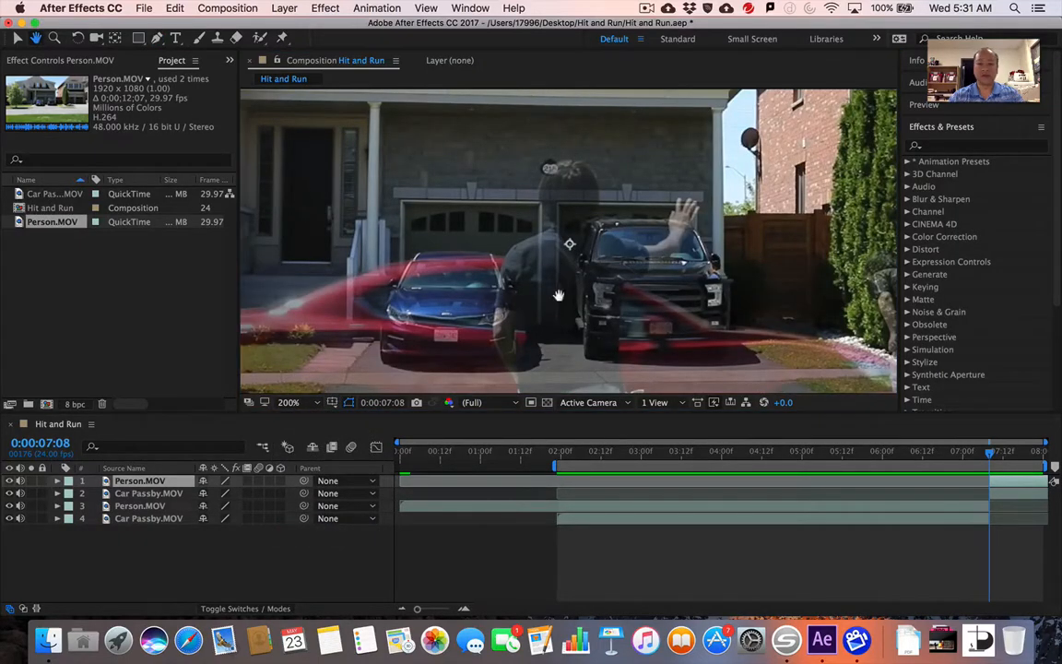
left_click_drag(751, 279, 440, 177)
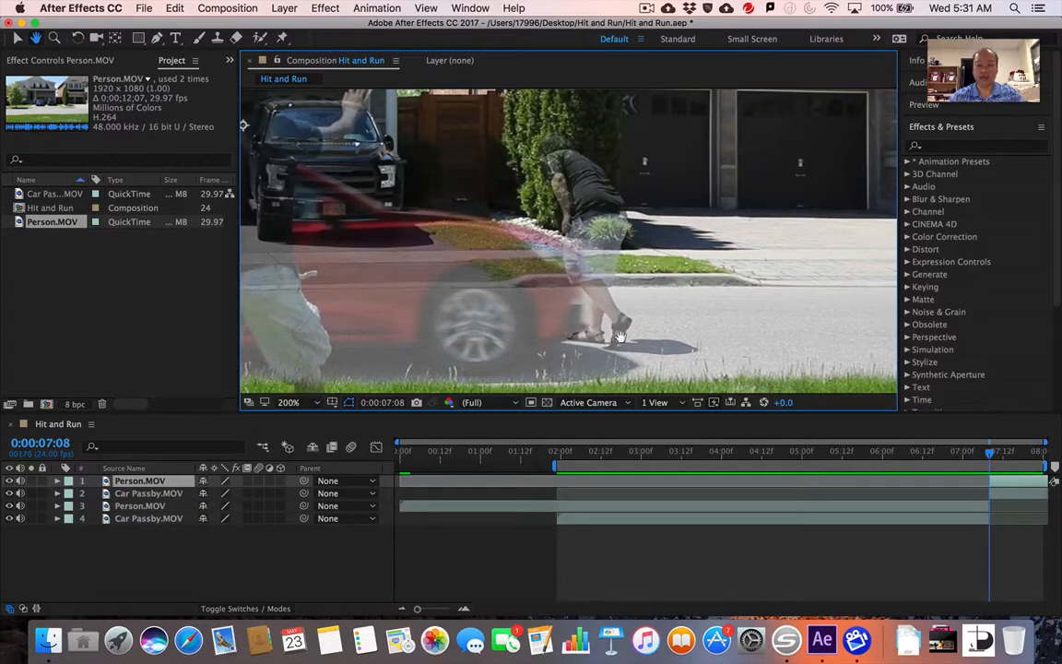
left_click(156, 38)
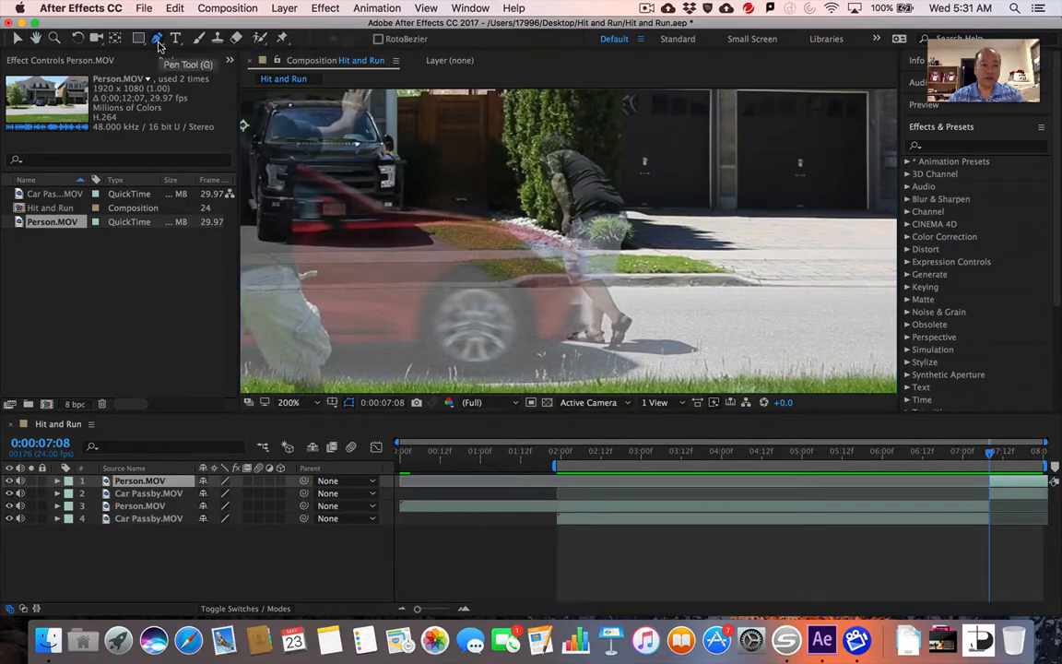
left_click(542, 141)
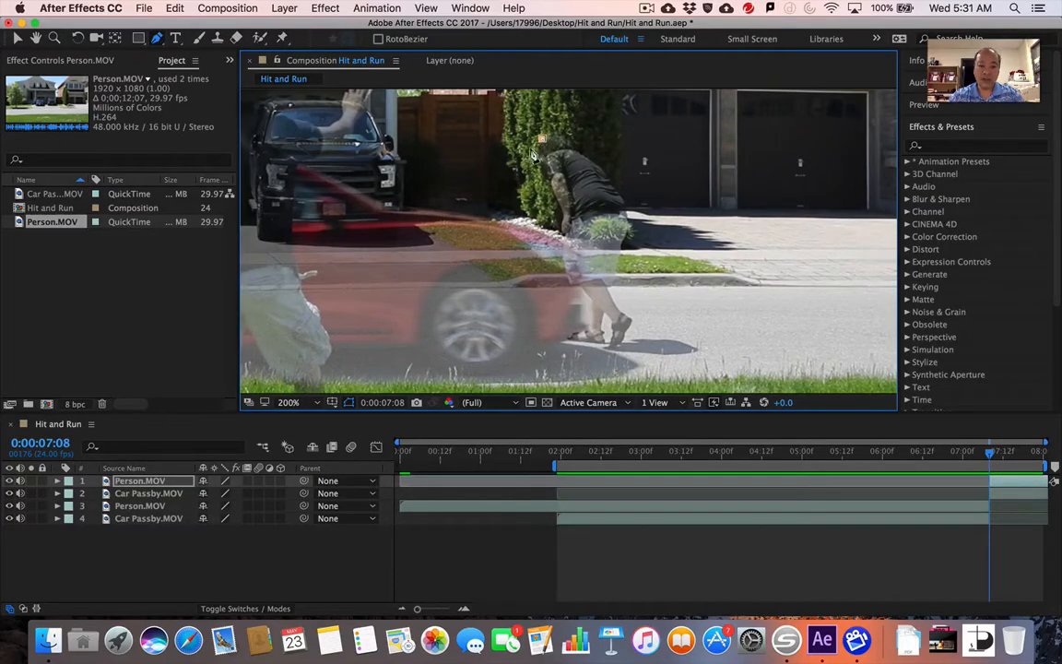
left_click(538, 151)
left_click(539, 161)
left_click(549, 167)
left_click(551, 184)
left_click(553, 197)
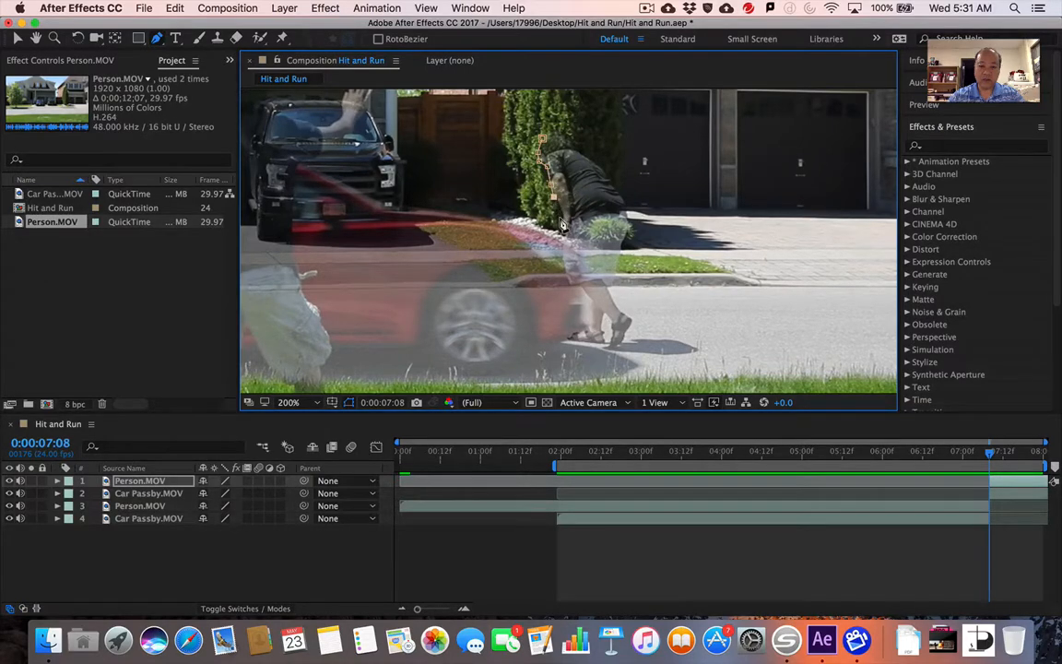
left_click(561, 219)
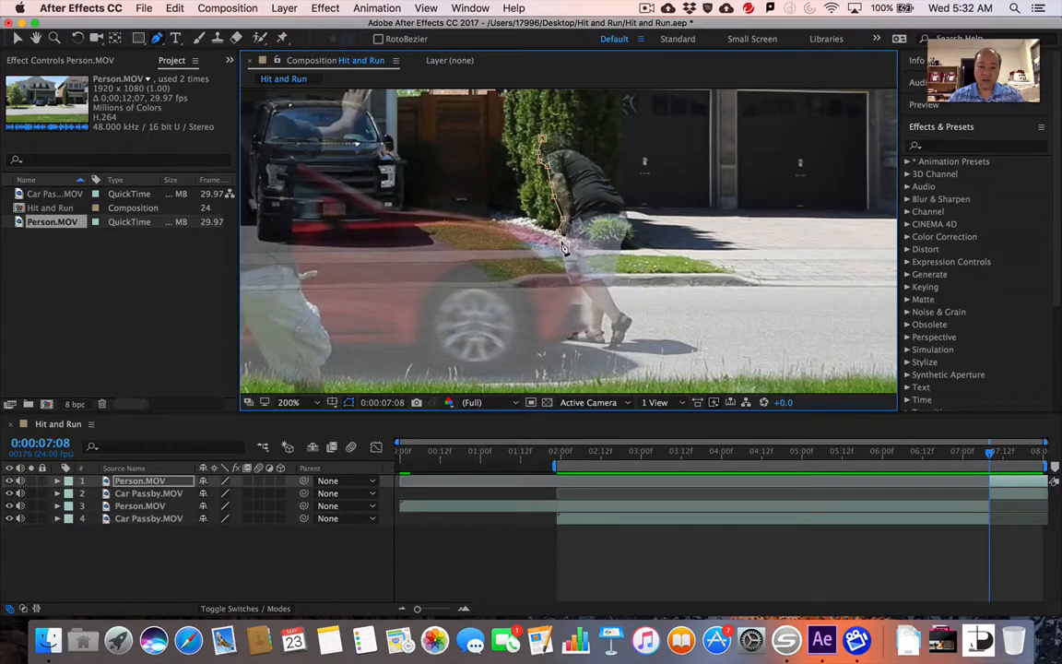
left_click(562, 241)
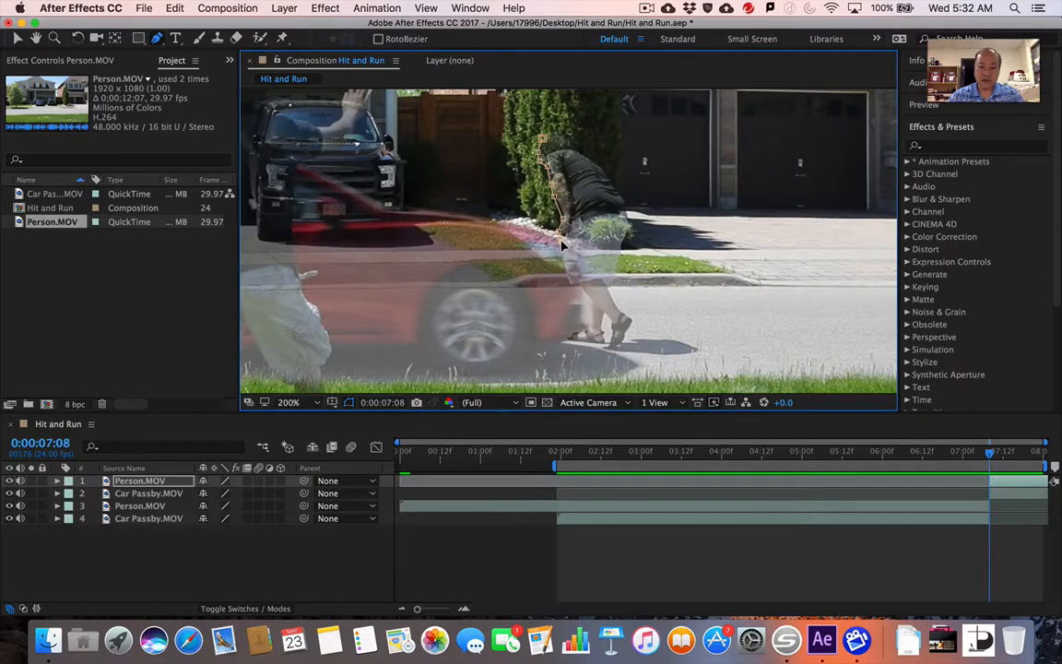
Step: Continue the mask outline down the man's front leg, around that foot and up between his legs
left_click(572, 287)
left_click(566, 335)
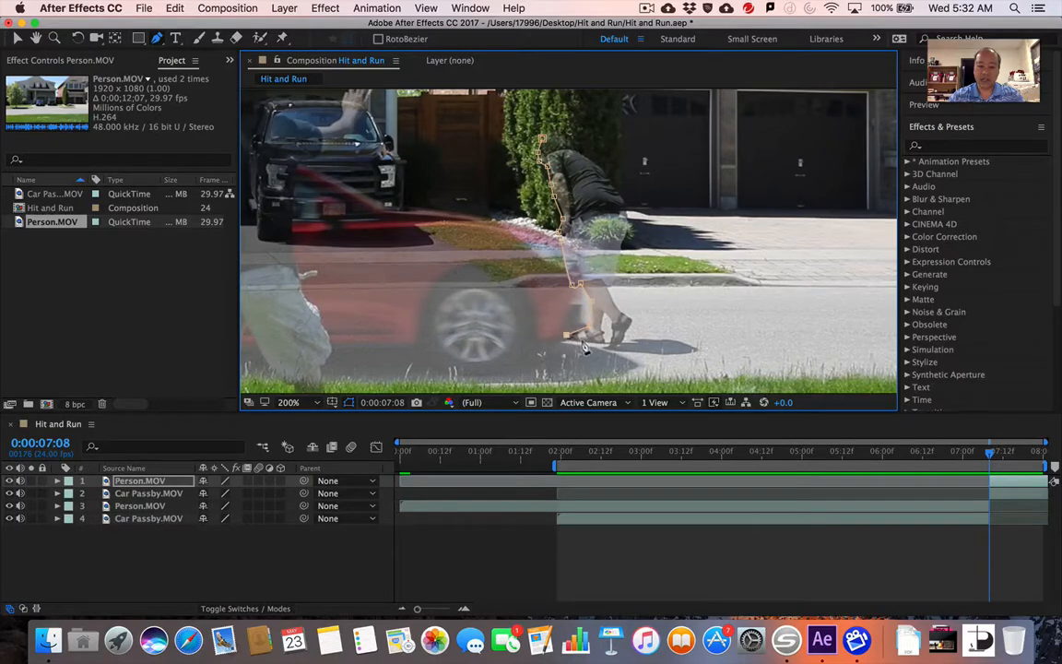
left_click(591, 336)
left_click(603, 311)
double_click(607, 342)
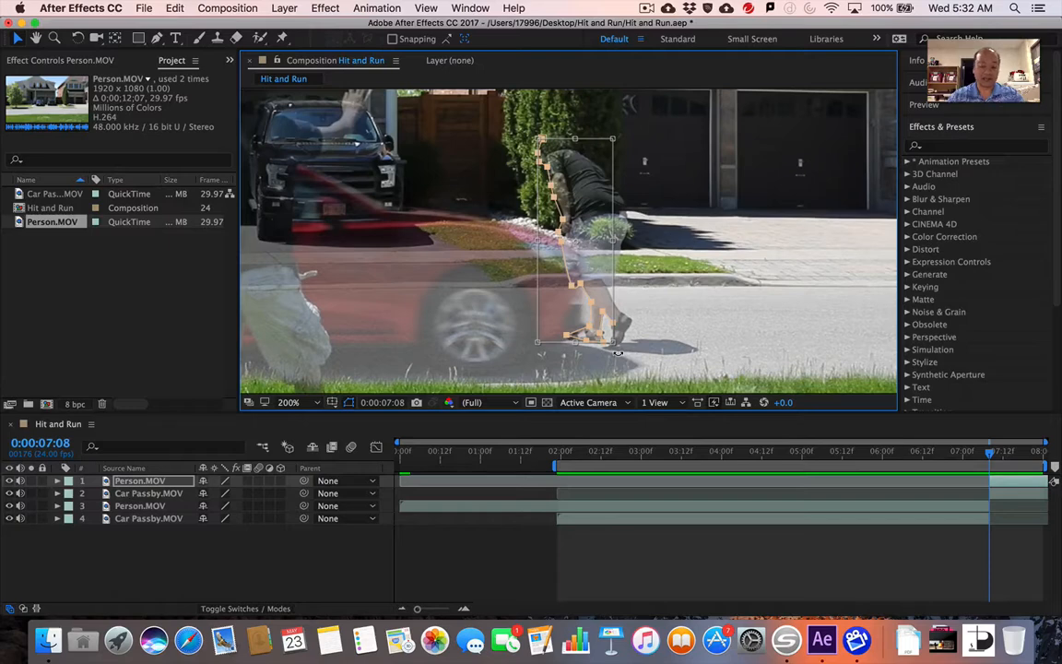
key("super")
key("super+z")
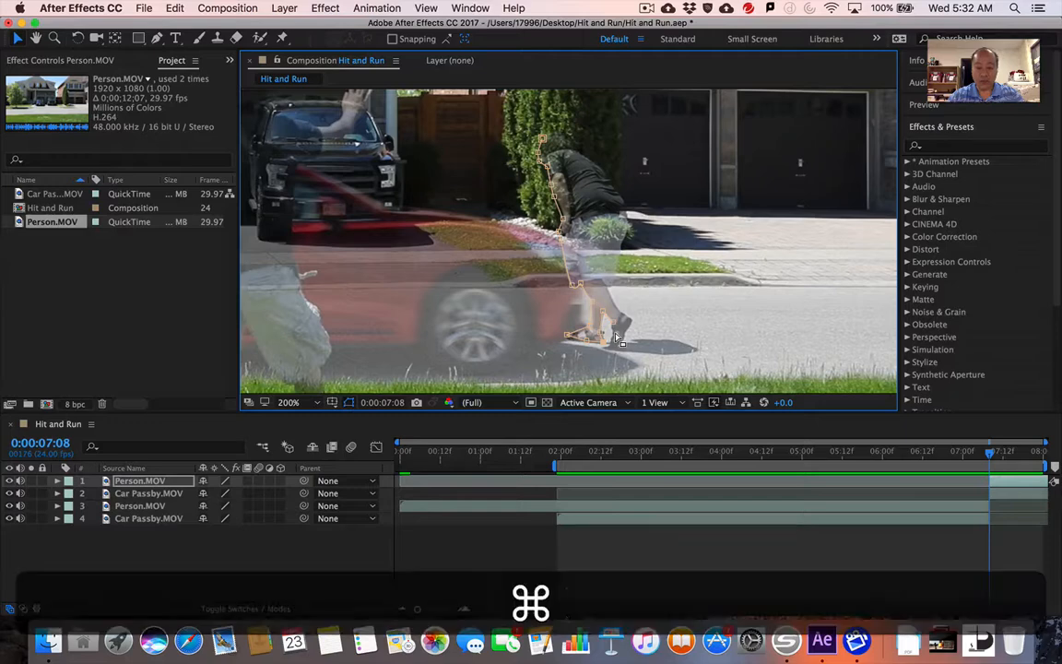
key("super+z")
key("super+z")
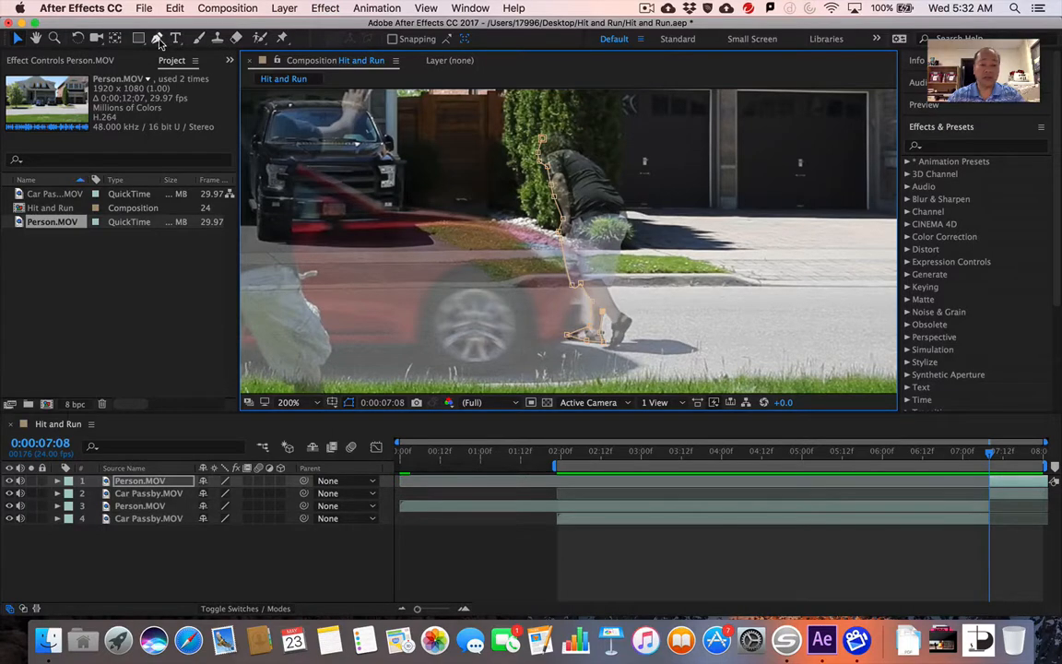
Step: Resume the Pen mask around the man's rear foot, up his back leg and back, and close it at his head
key("g")
left_click(613, 324)
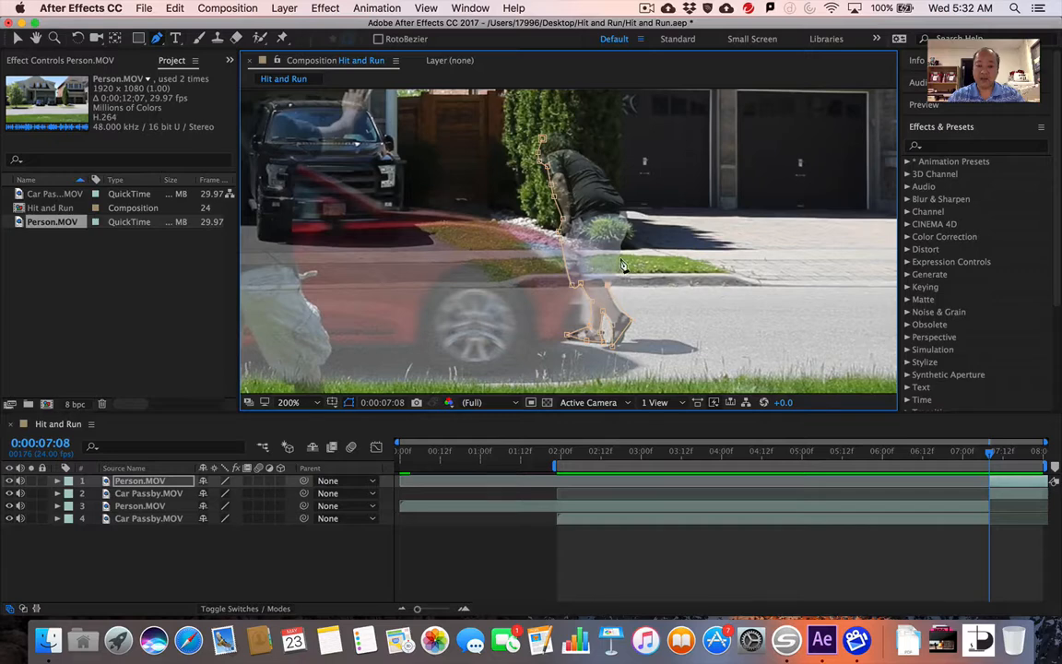
left_click(631, 227)
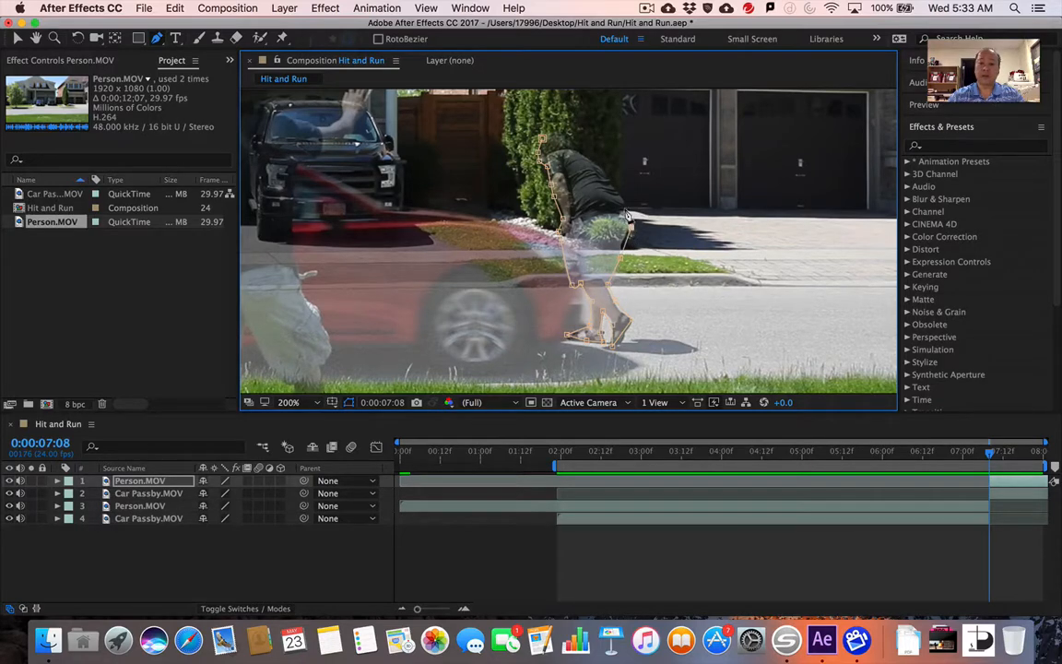
left_click(622, 197)
left_click(604, 172)
left_click(565, 146)
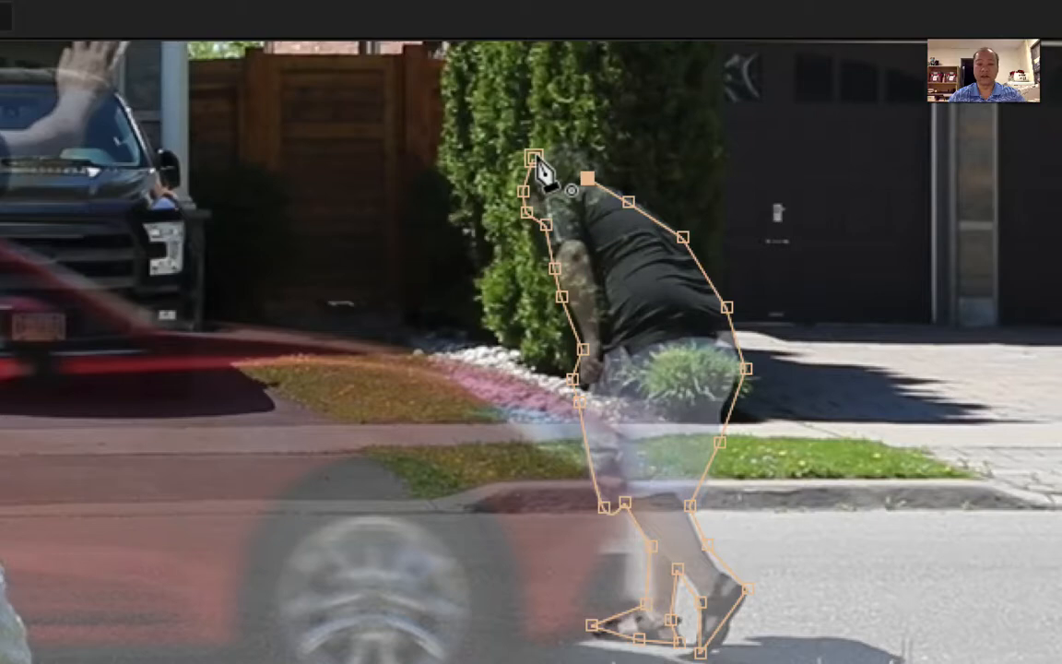
left_click(535, 156)
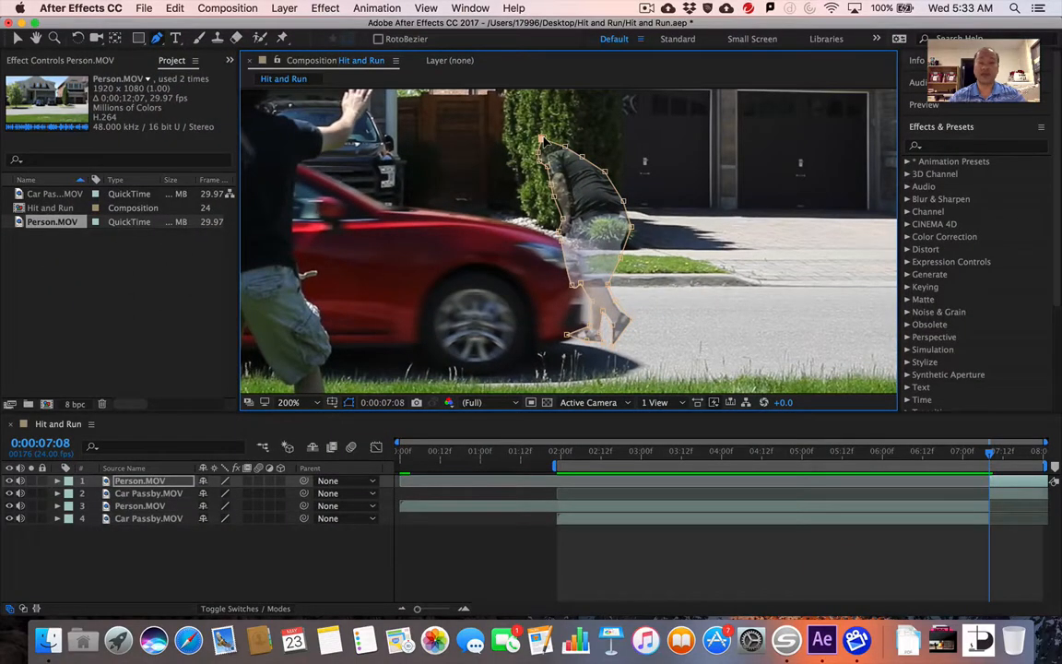
Step: Apply Freeze Frame to the newly masked Person.MOV layer at 0:00:07:08
right_click(603, 221)
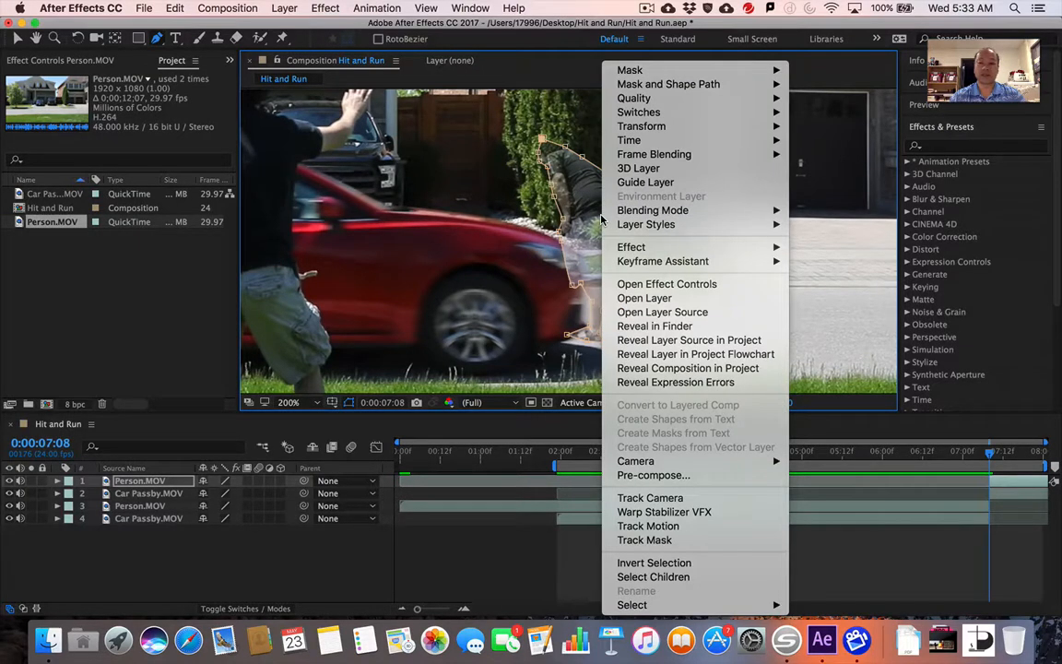
mouse_move(669, 144)
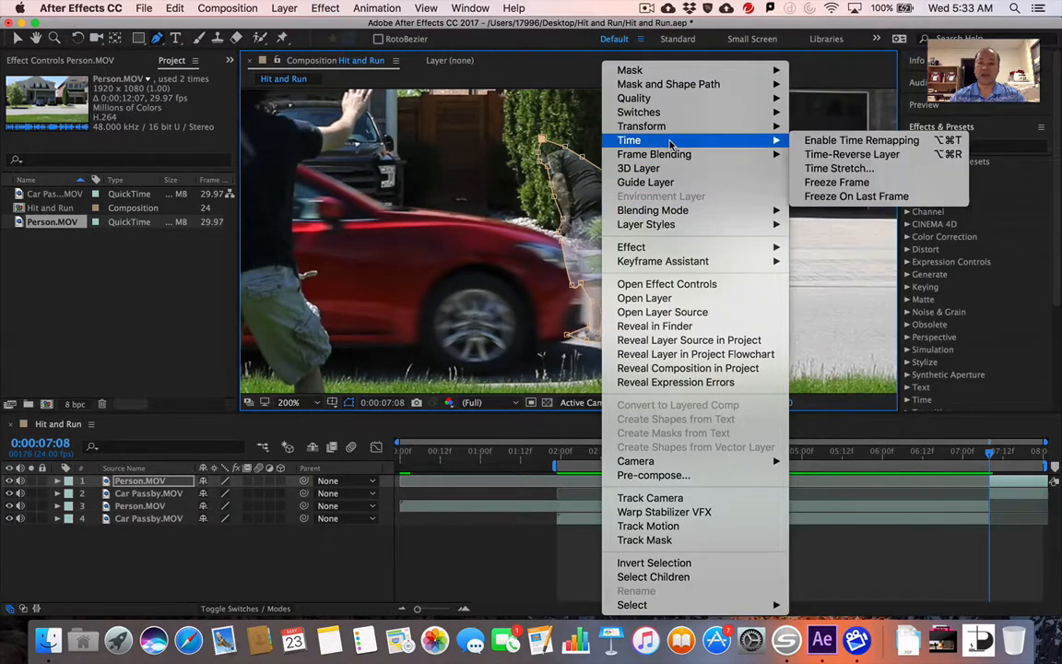
left_click(819, 183)
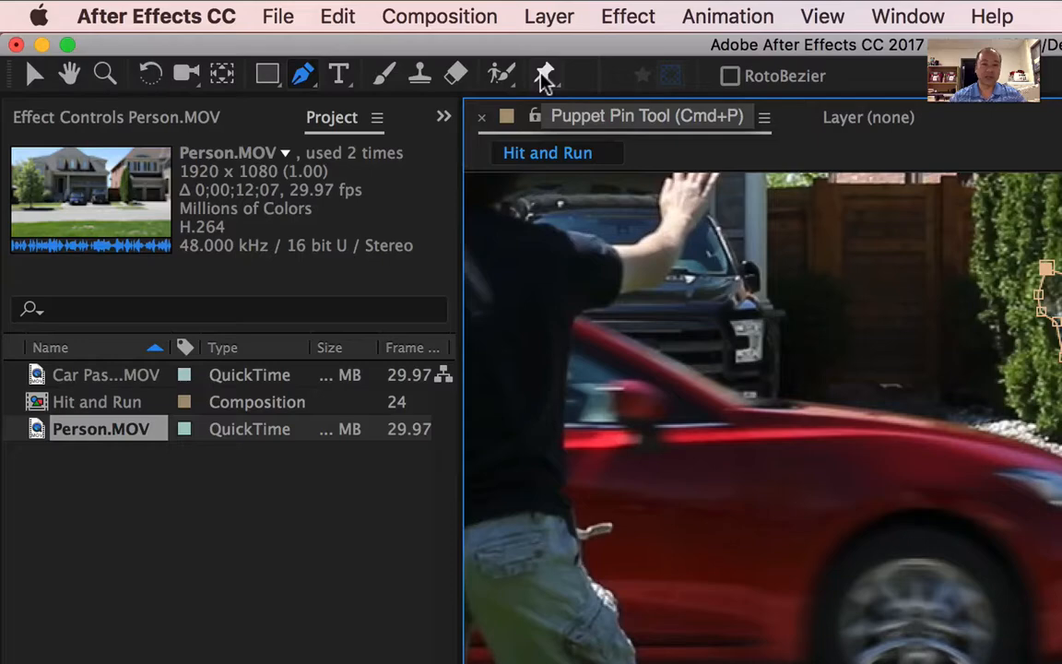
Step: Place Puppet pins on the frozen man's head, shoulder, upper back, arm, lower back and hand
left_click(545, 76)
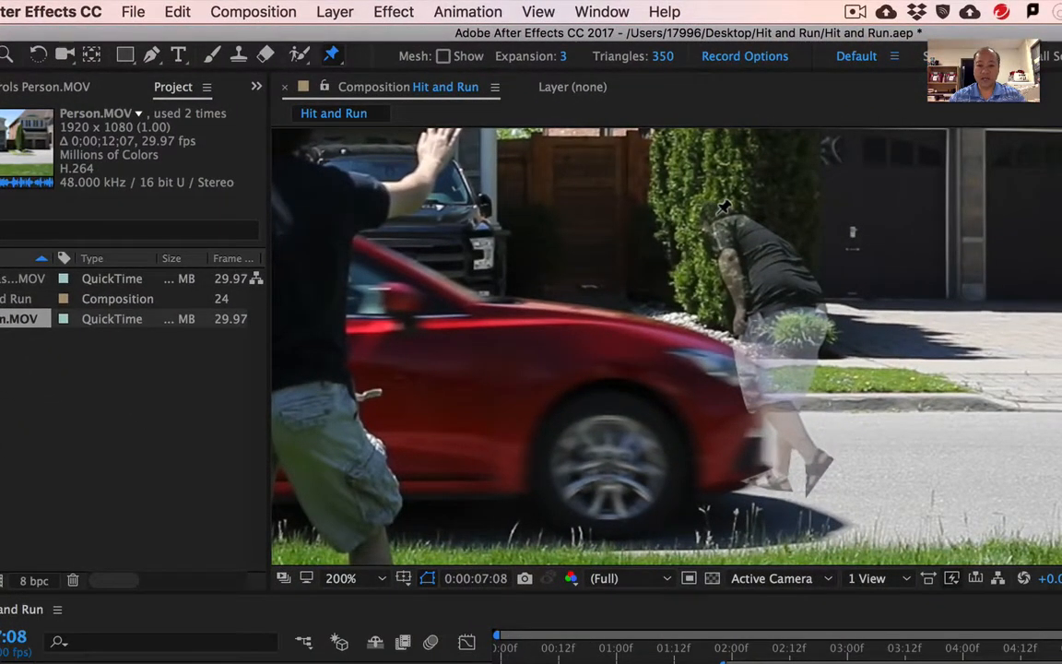
left_click(716, 215)
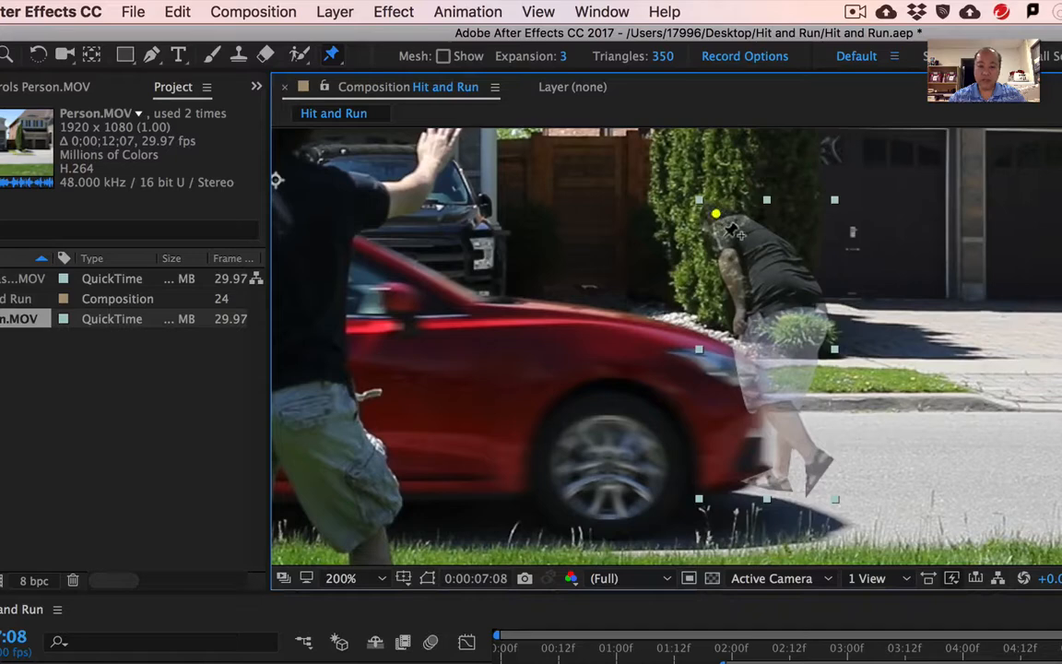
left_click(721, 238)
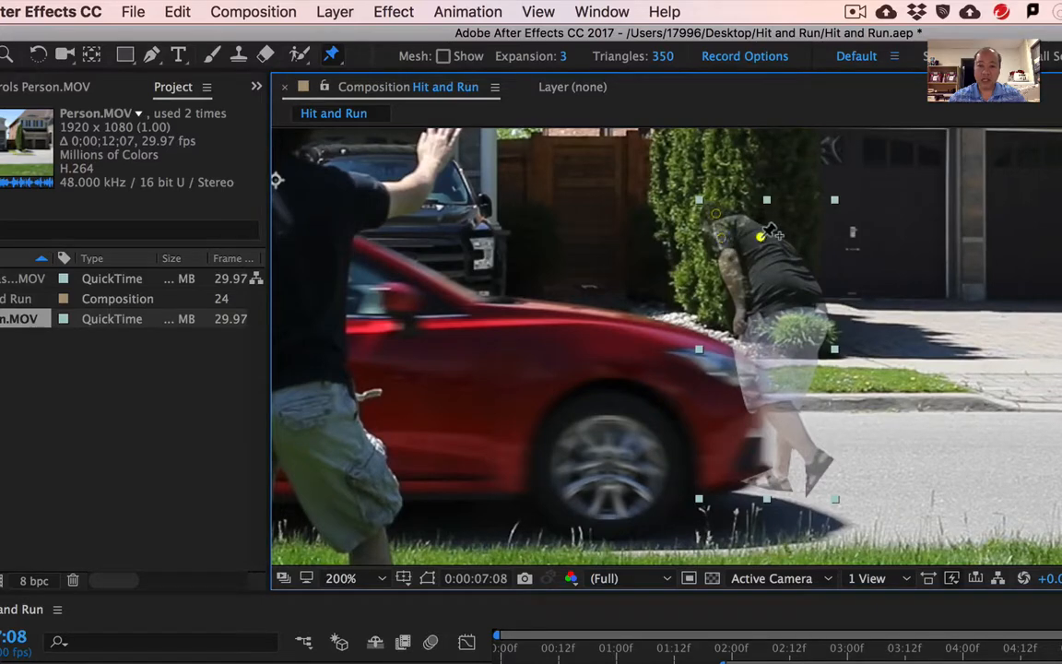
left_click(760, 238)
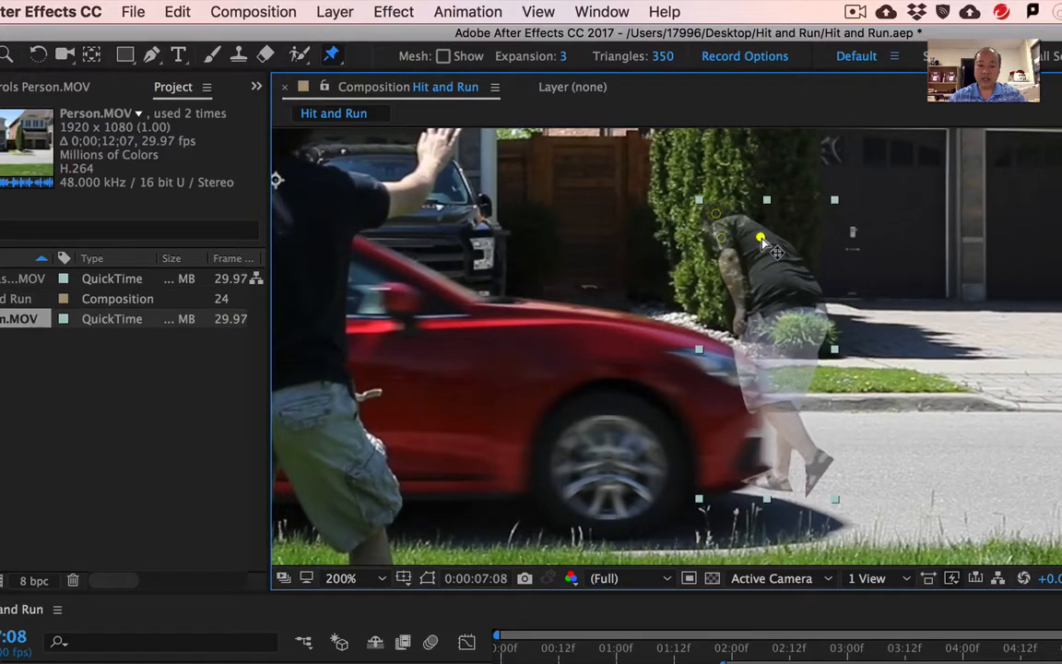
left_click(735, 277)
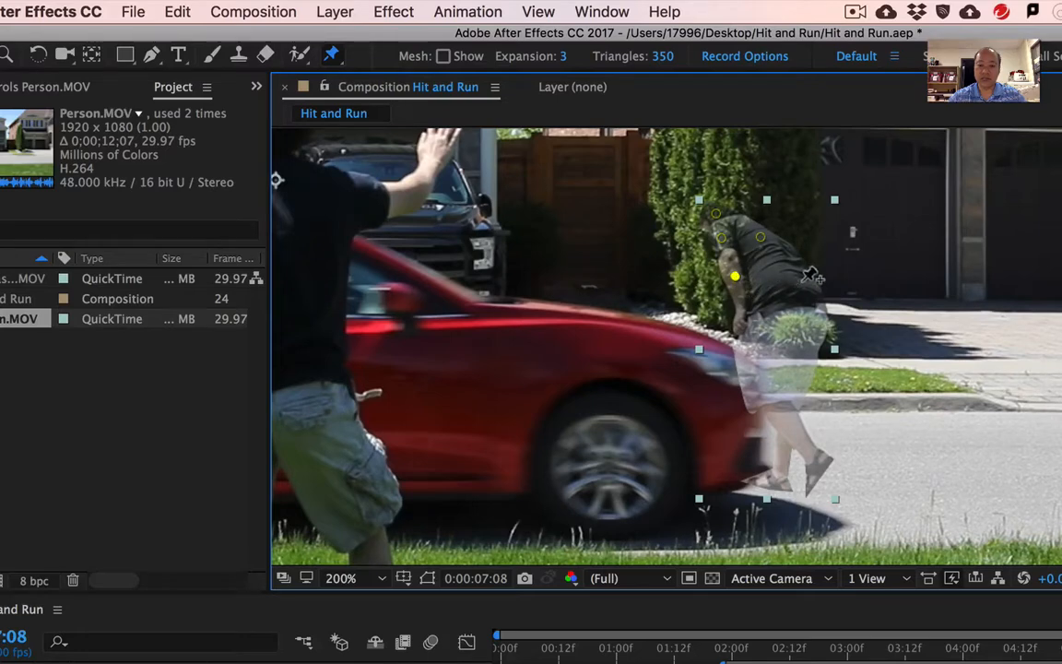
left_click(804, 283)
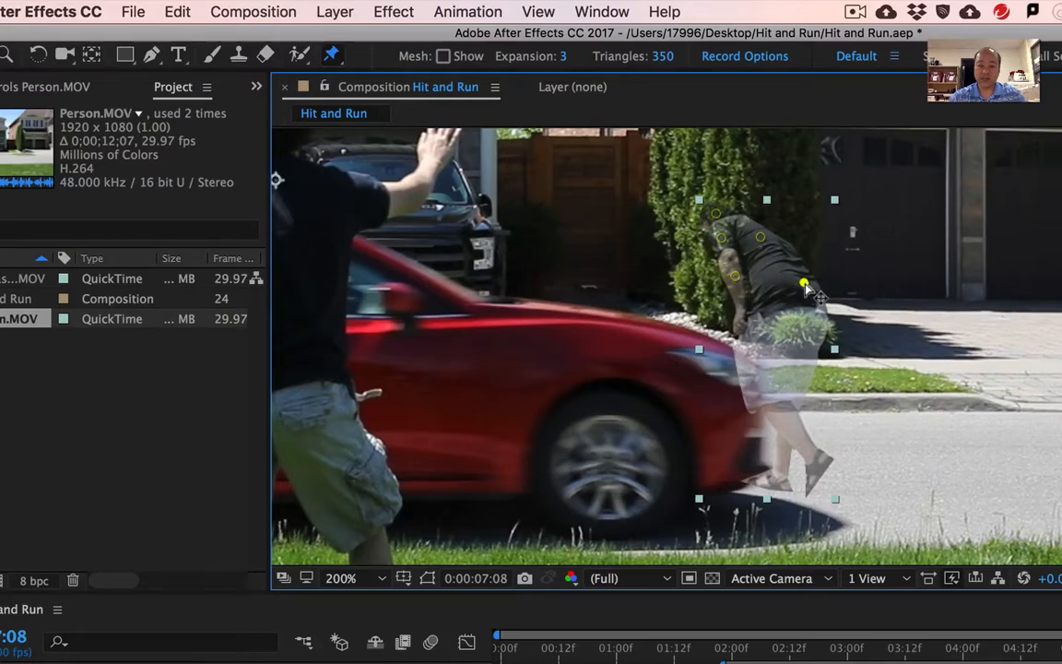
left_click(745, 321)
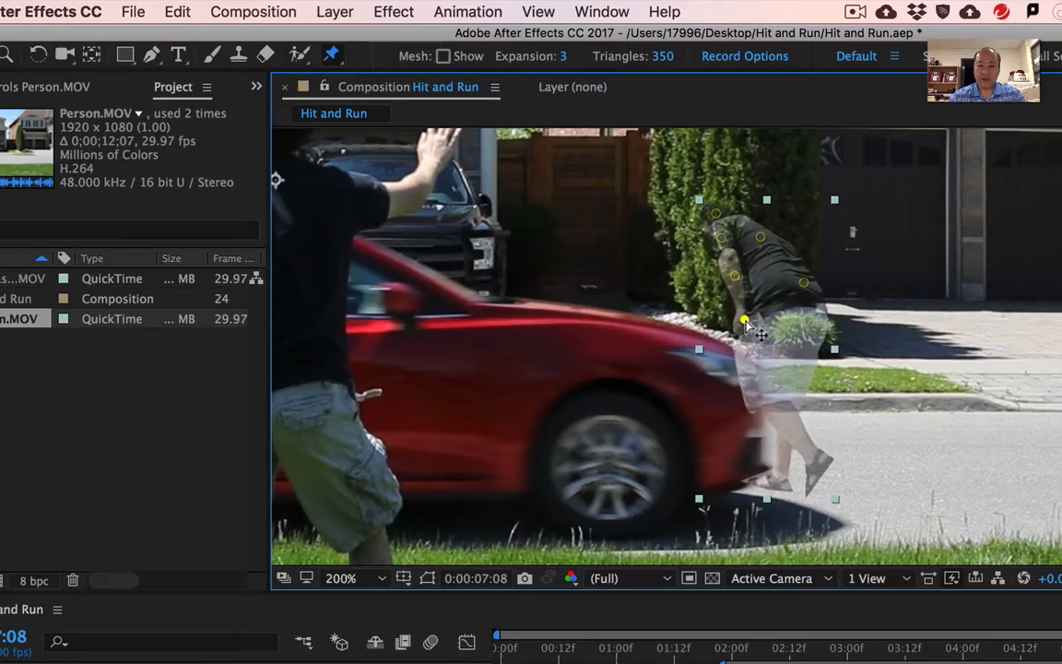
Step: Add Puppet pins to the frozen man's hip, the hem of his shorts and both feet
left_click(807, 328)
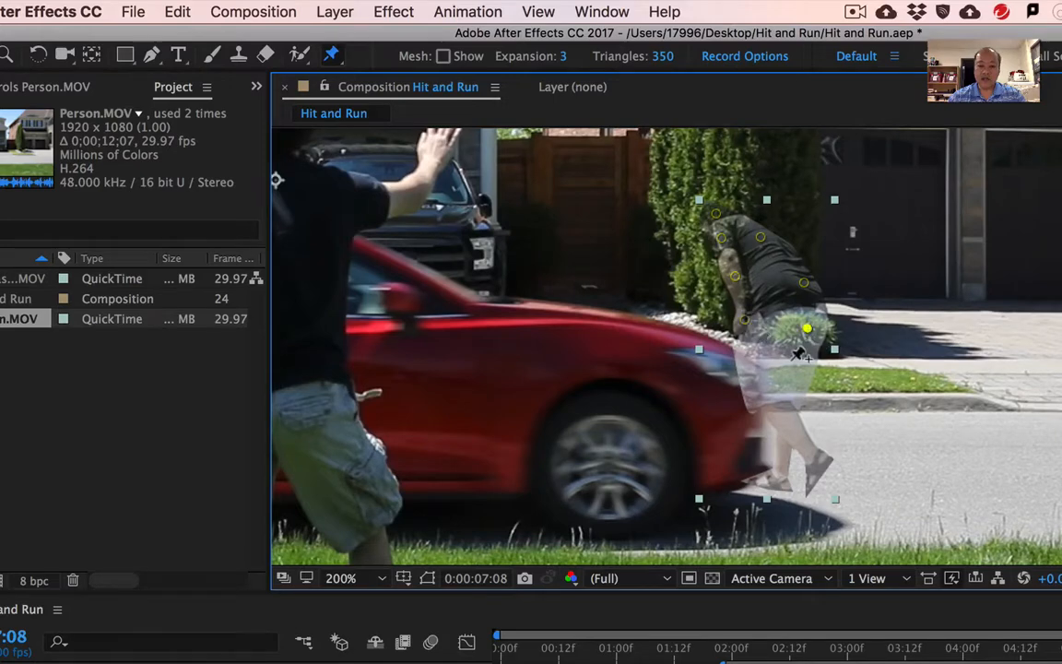
left_click(776, 388)
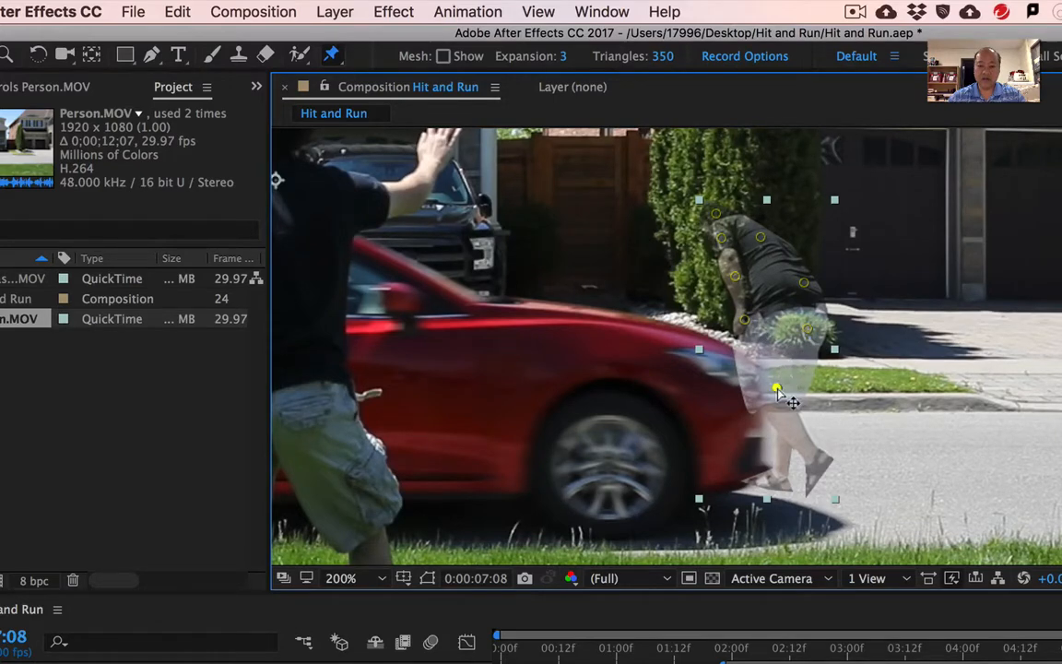
left_click(815, 458)
left_click(773, 478)
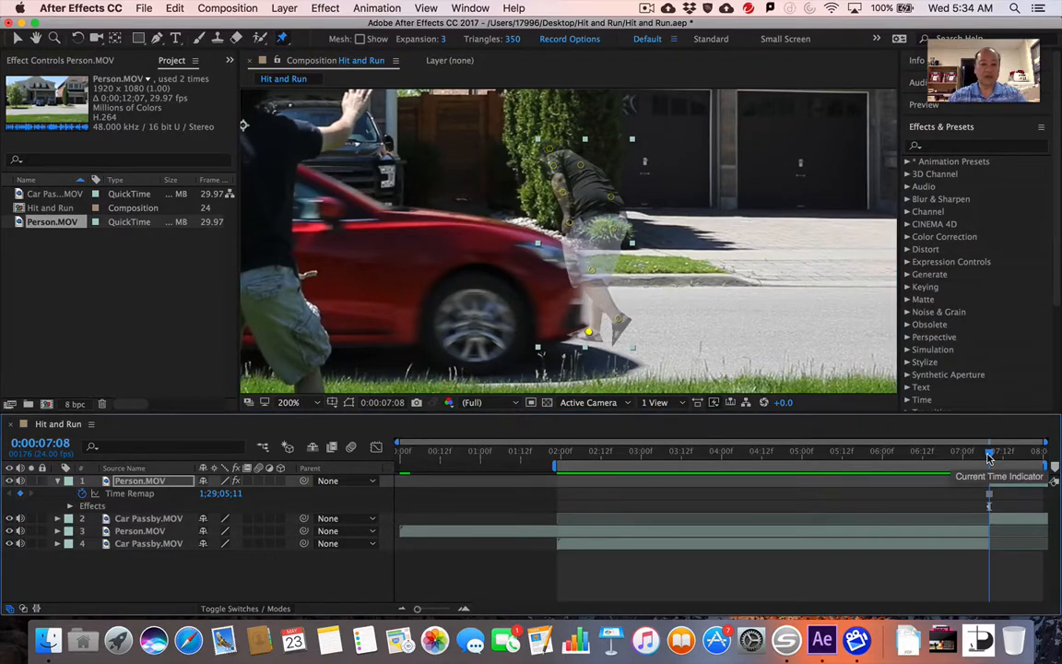
Step: Advance one frame to 0:00:07:09 and move the frozen man forward to just in front of the car's bumper
key("super")
key("super+Right")
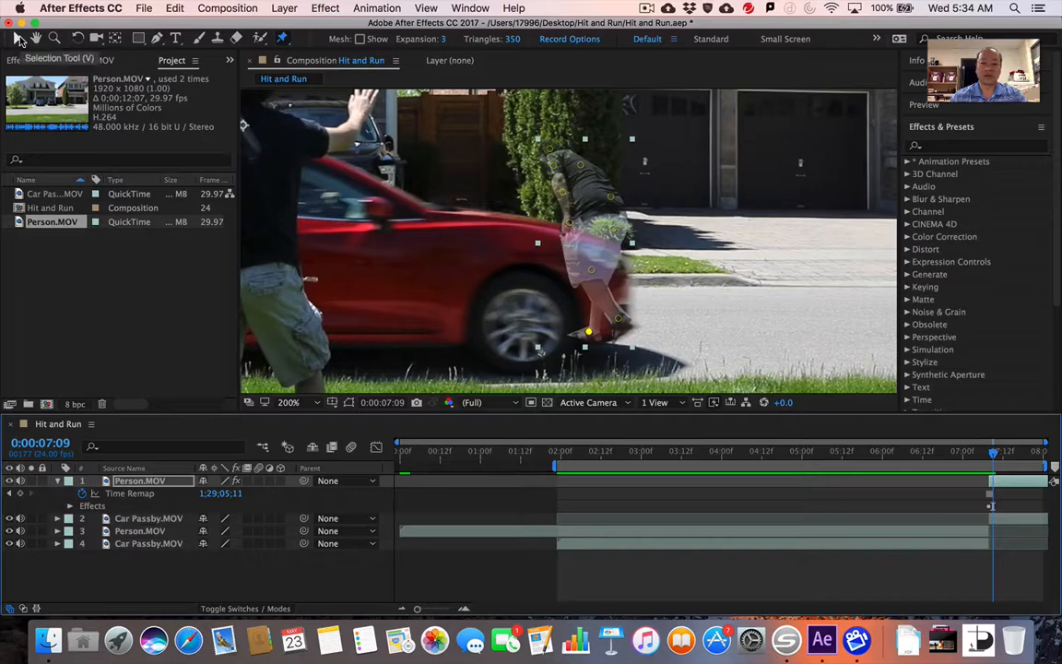
left_click(17, 39)
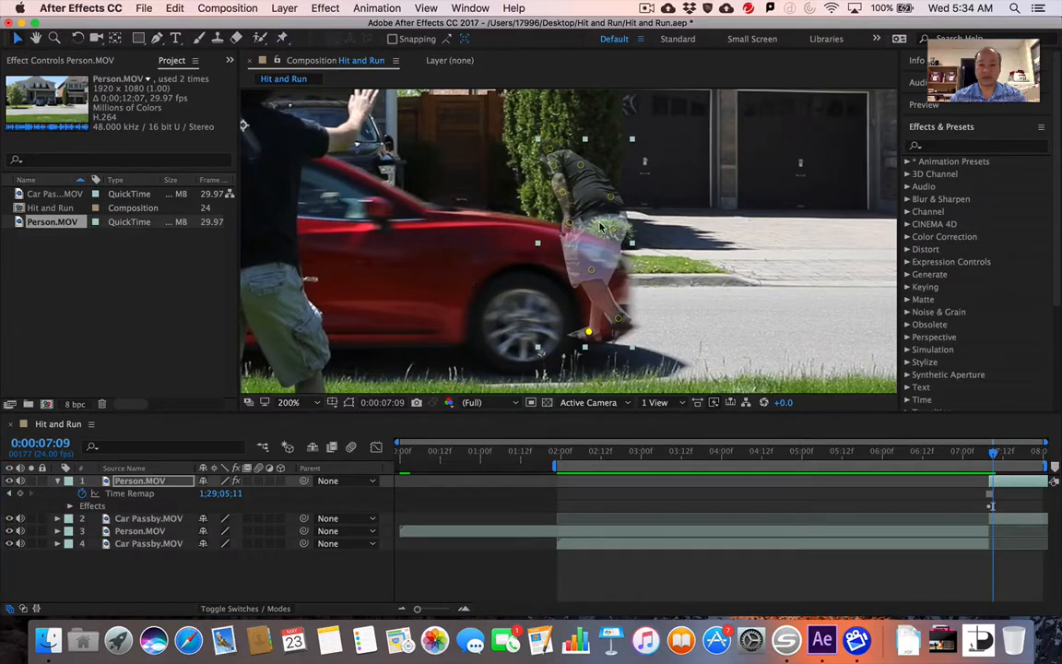
left_click_drag(600, 226, 652, 237)
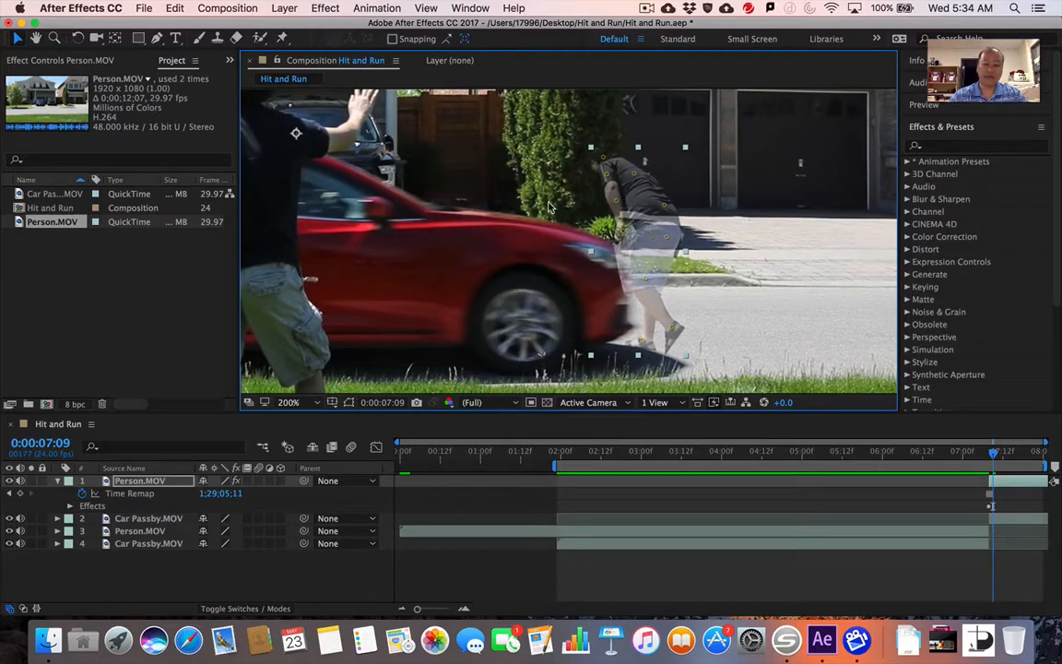
Step: Shift the Puppet pins on the man's arm, shoulder, upper back and head at 0:00:07:09 so his upper body bends toward the hood
left_click(283, 39)
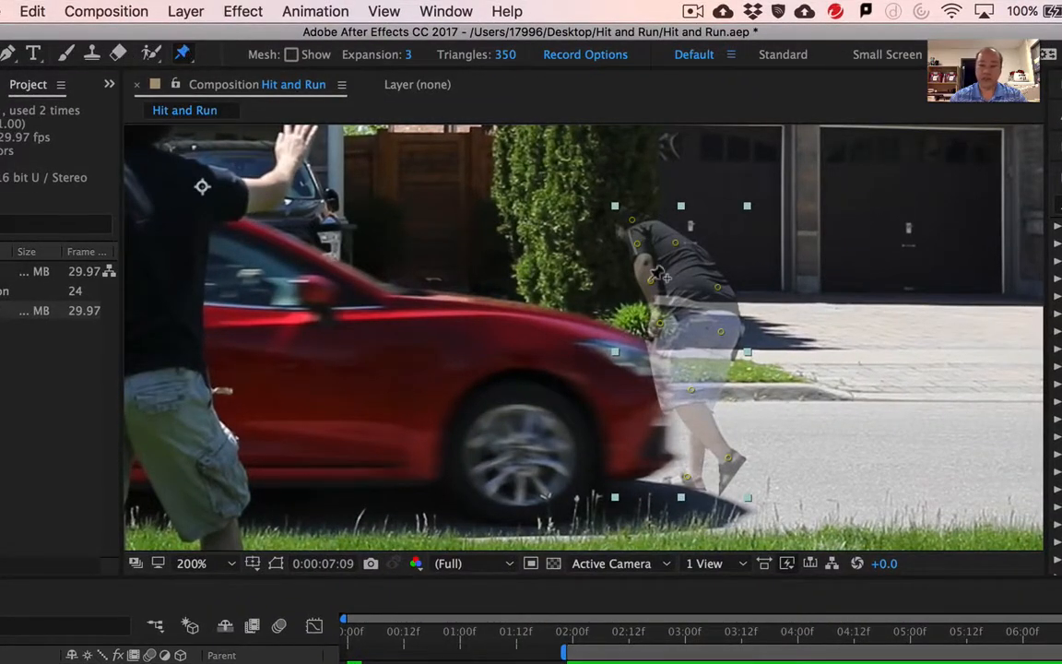
mouse_move(632, 227)
left_mouse_down()
mouse_move(597, 261)
mouse_move(612, 286)
mouse_move(558, 242)
mouse_move(579, 237)
mouse_move(643, 263)
mouse_move(637, 231)
left_mouse_up()
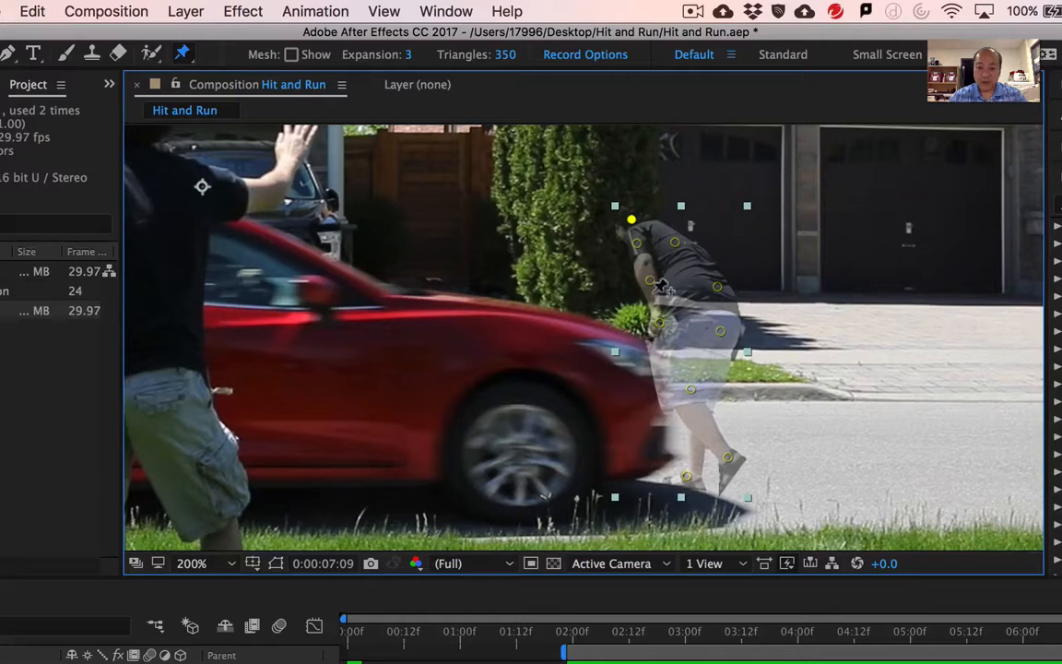
left_click_drag(650, 283, 639, 296)
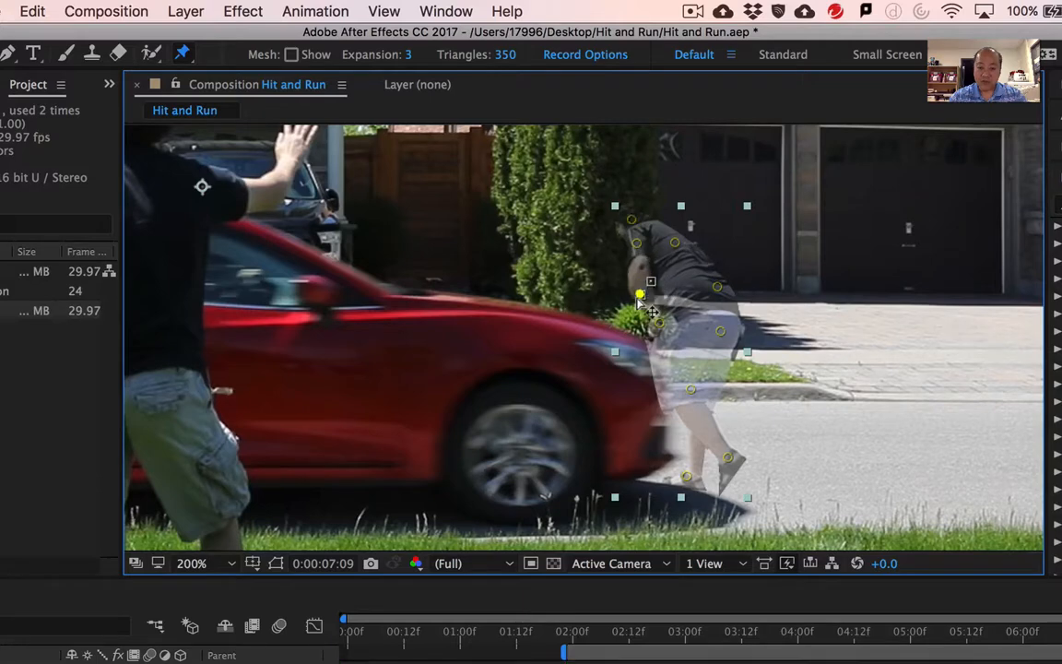
left_click(636, 244)
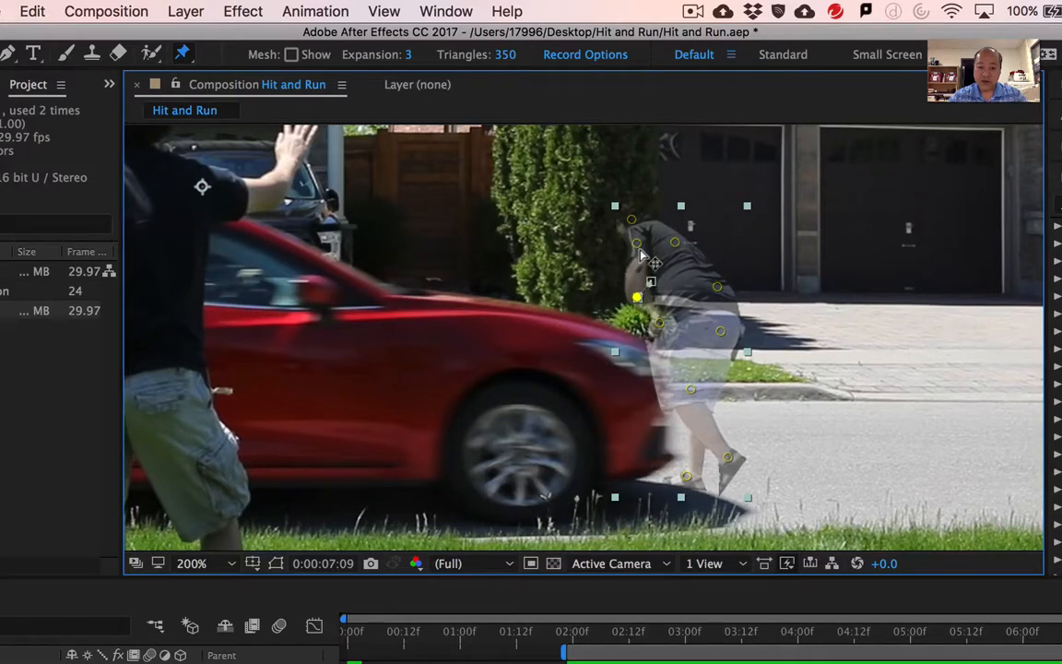
left_click_drag(636, 246, 610, 276)
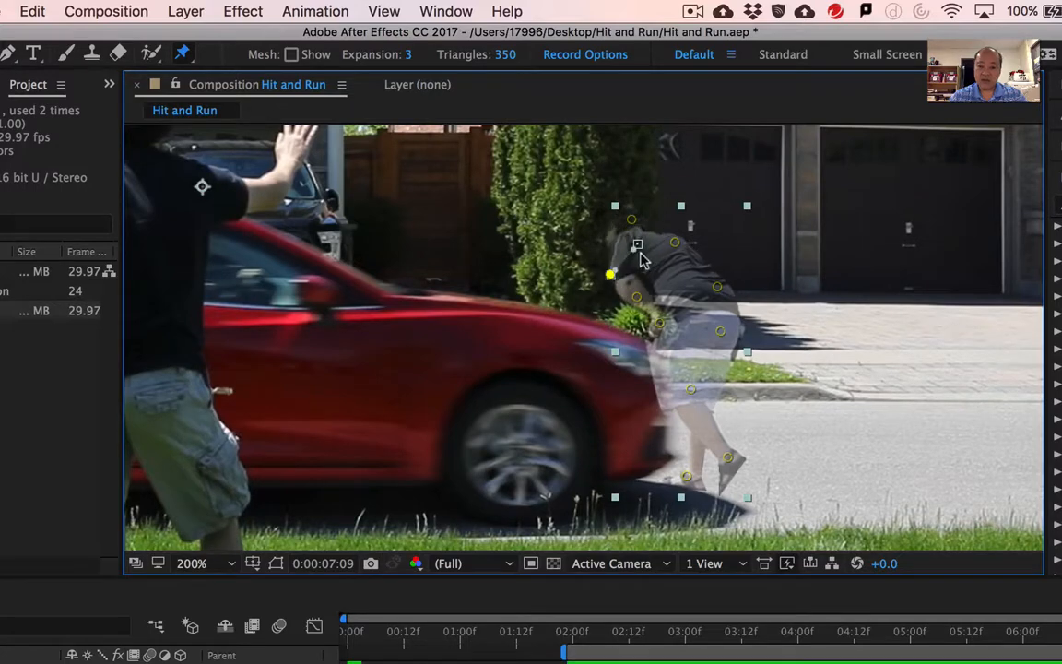
left_click_drag(675, 243, 638, 225)
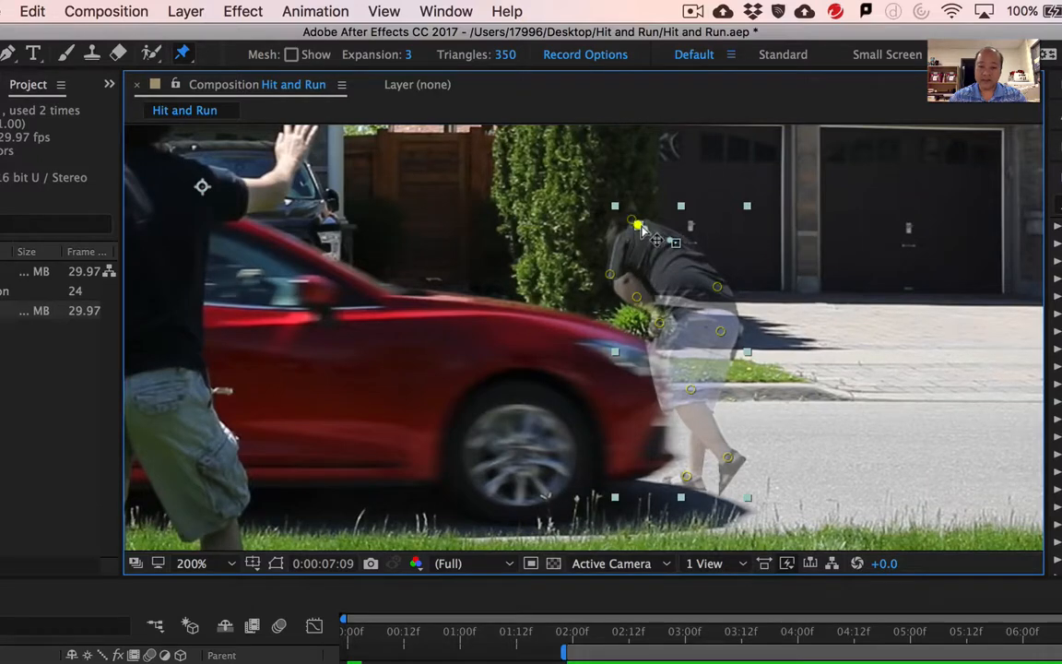
left_click_drag(638, 225, 649, 246)
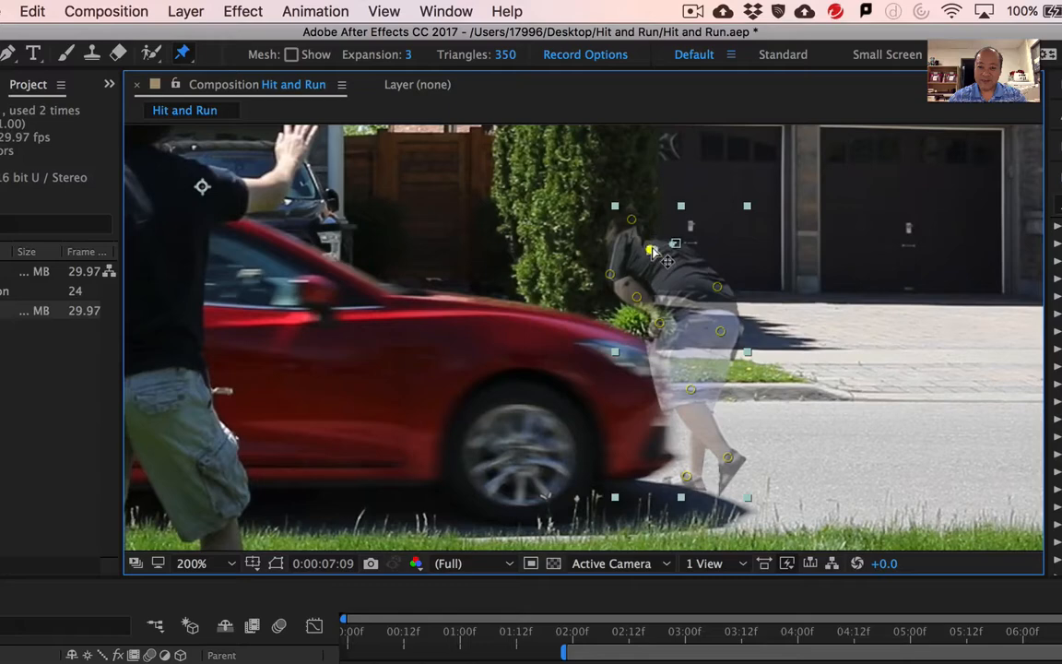
left_click(632, 222)
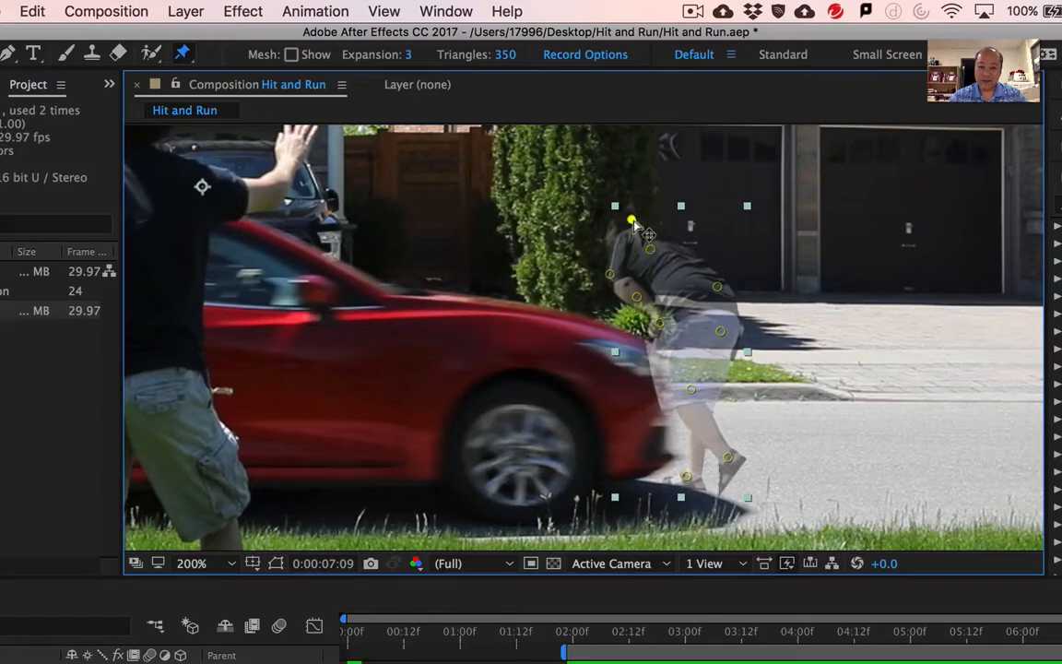
left_click_drag(634, 223, 607, 235)
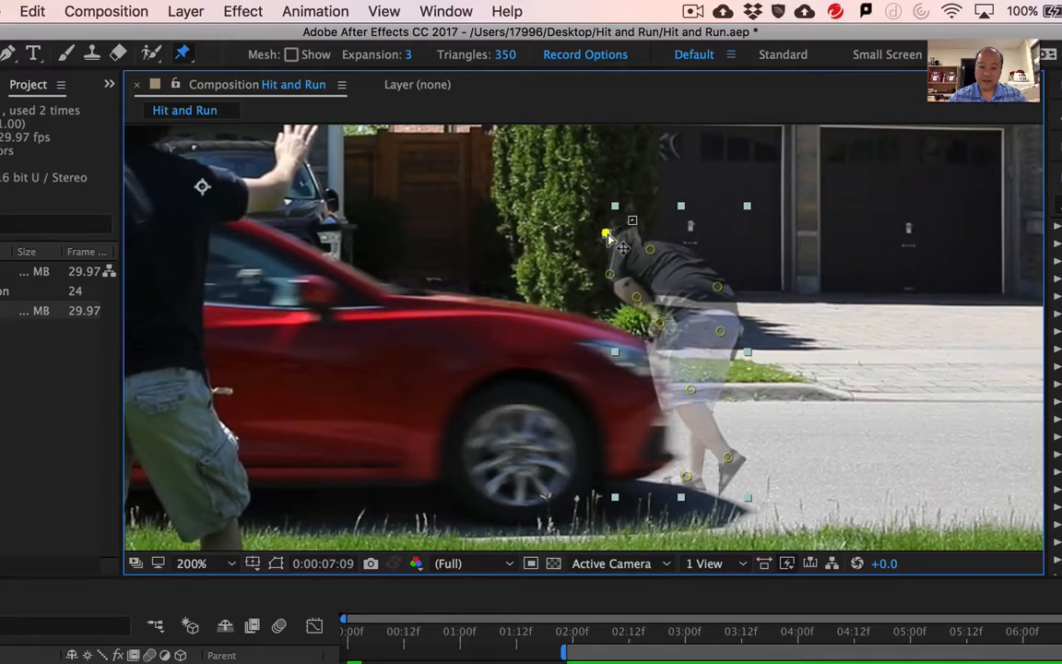
Step: Adjust the man's hip, hand and shorts-hem Puppet pins at 0:00:07:09, and spread his feet by pulling the front one under the car
left_click(721, 333)
left_click_drag(721, 334, 673, 328)
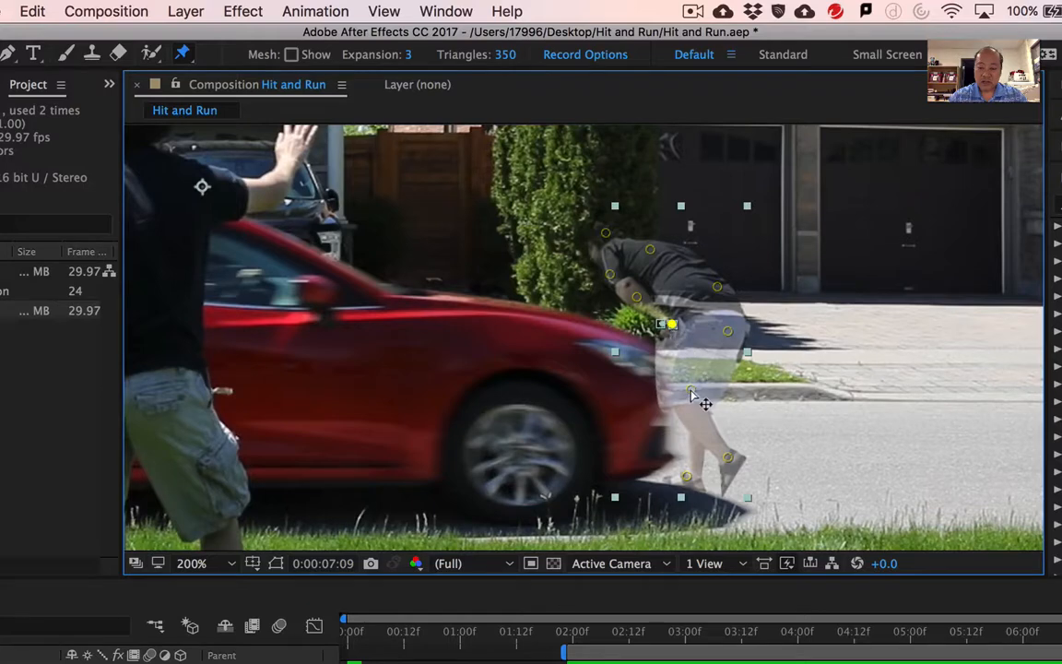
left_click(692, 390)
left_click_drag(699, 393, 702, 397)
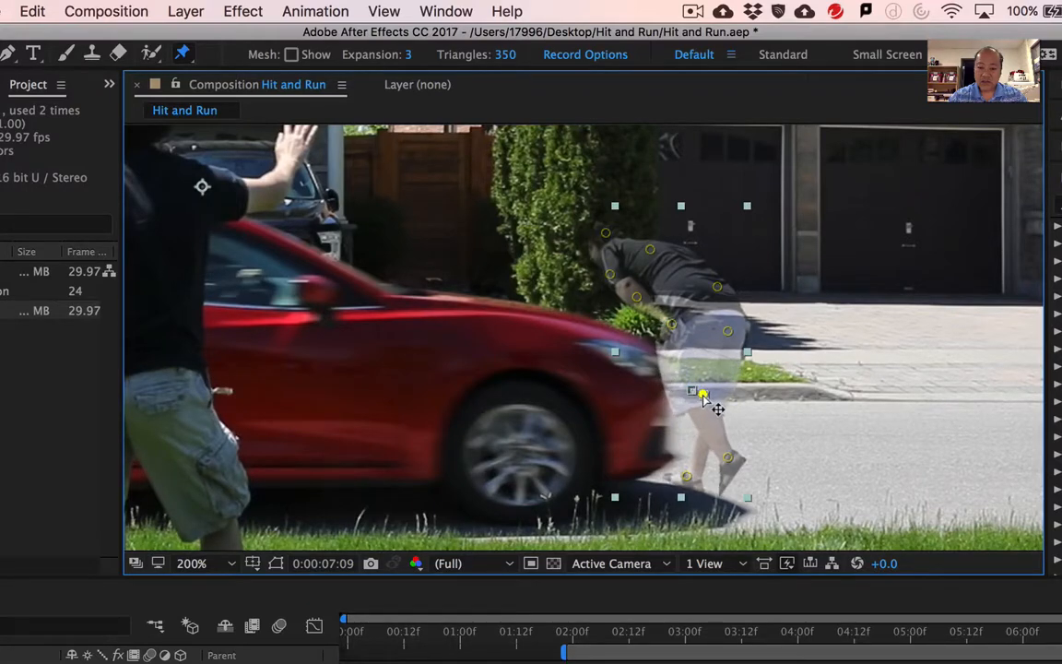
left_click(687, 473)
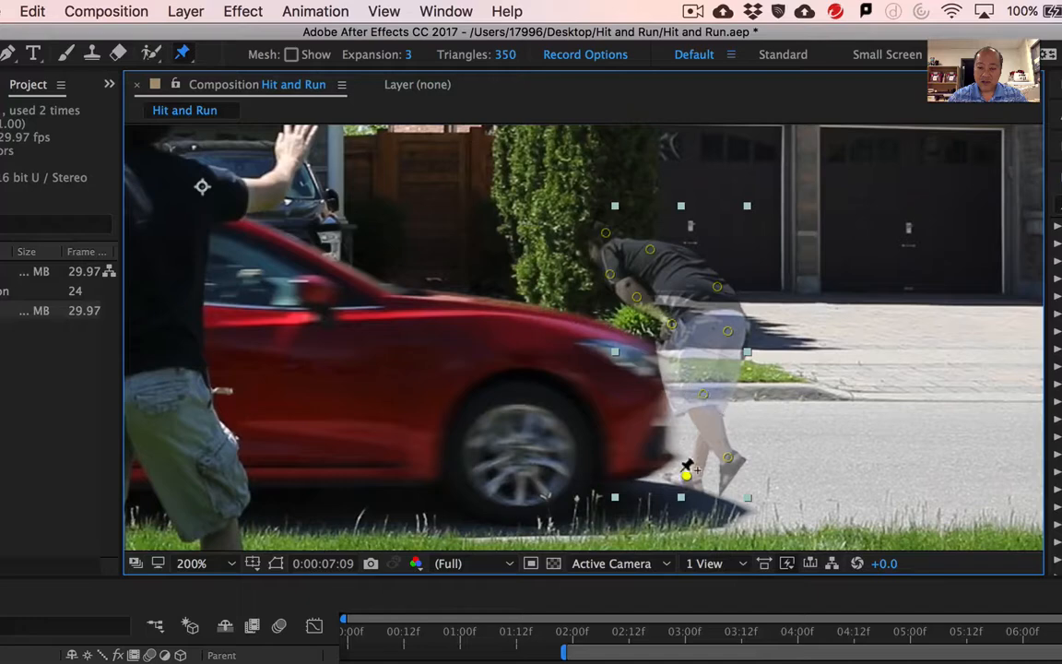
left_click_drag(687, 473, 739, 459)
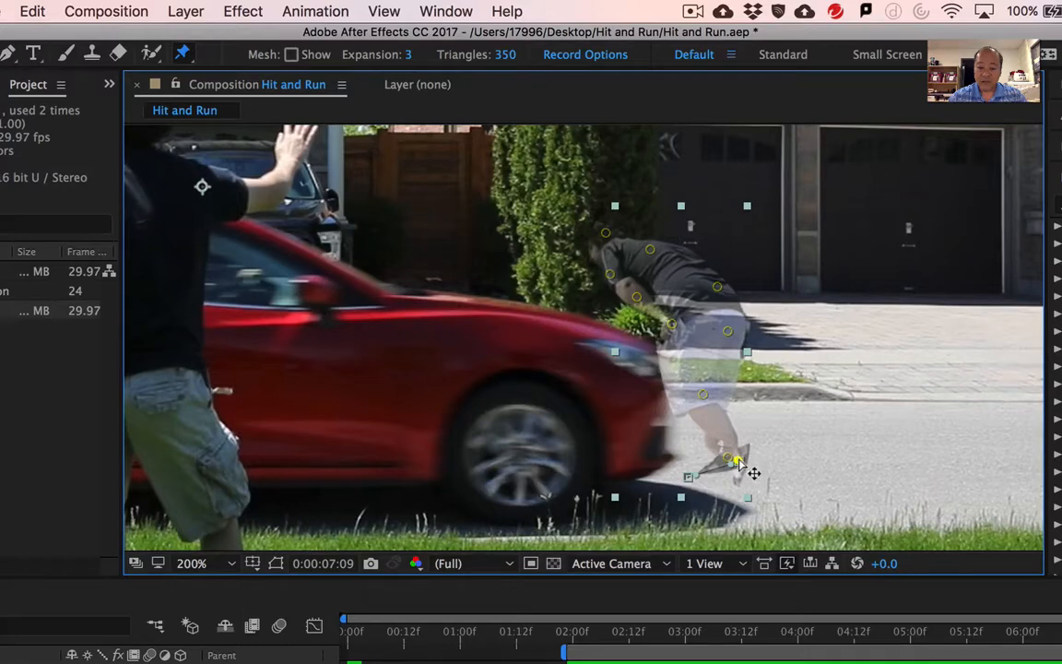
left_click_drag(736, 460, 645, 482)
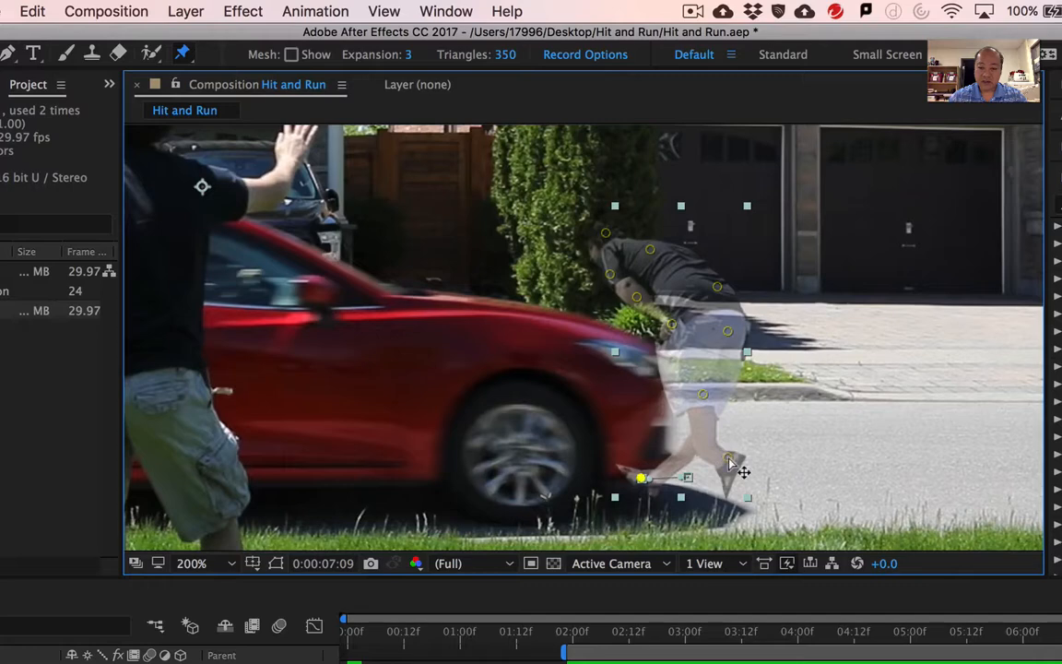
left_click_drag(728, 461, 708, 473)
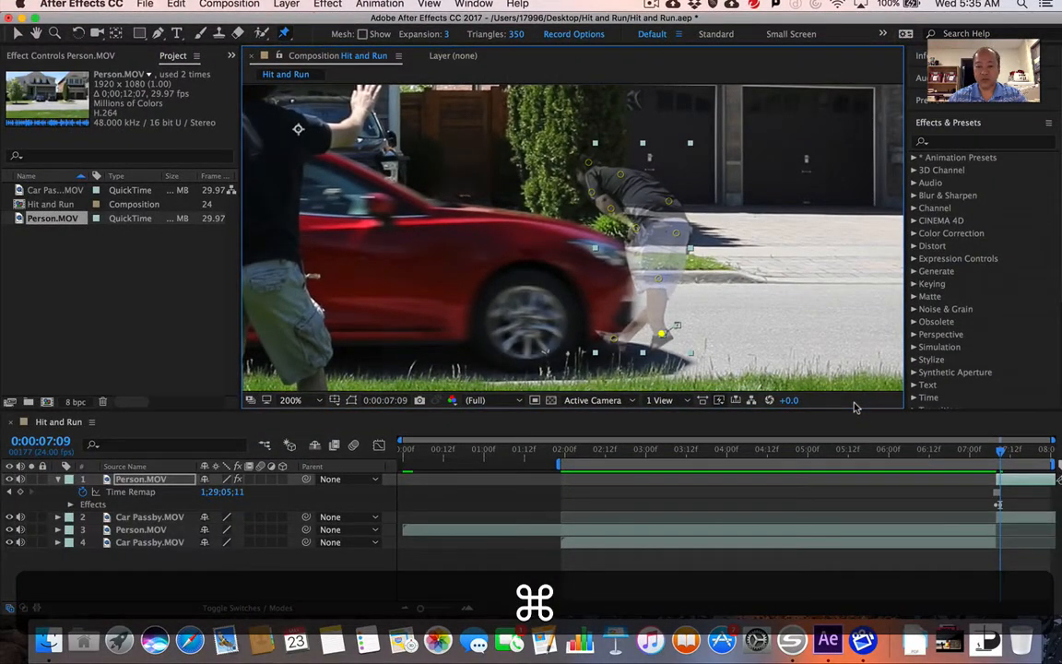
Step: Advance one frame to 0:00:07:10 and move the frozen man forward again to stay in front of the bumper
left_click(933, 440)
key("cmd+Right")
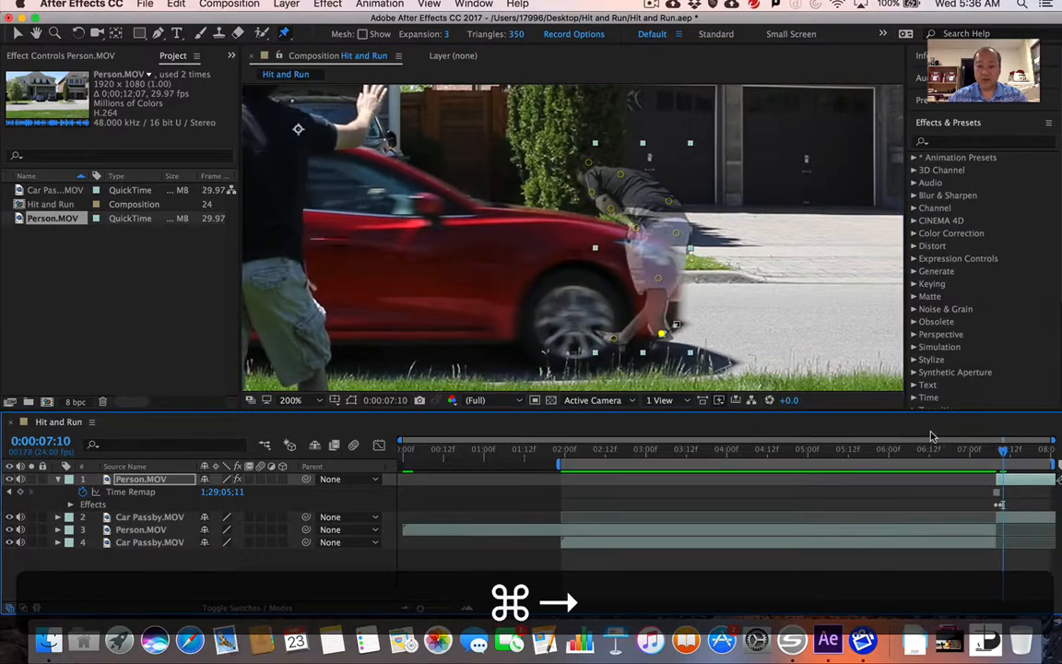
left_click(16, 35)
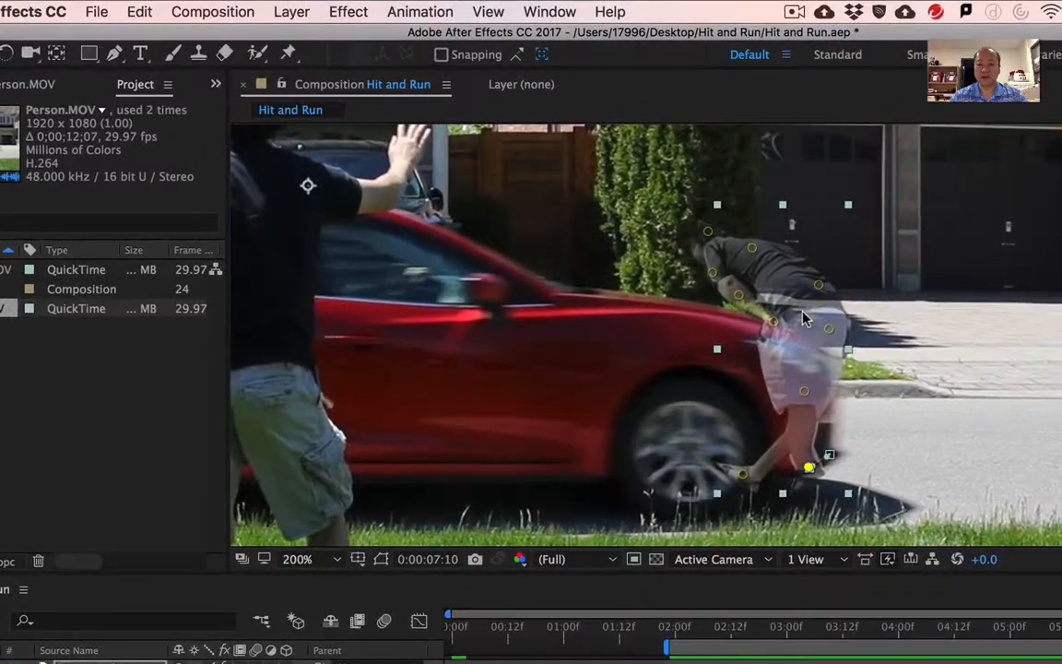
left_click_drag(803, 318, 862, 330)
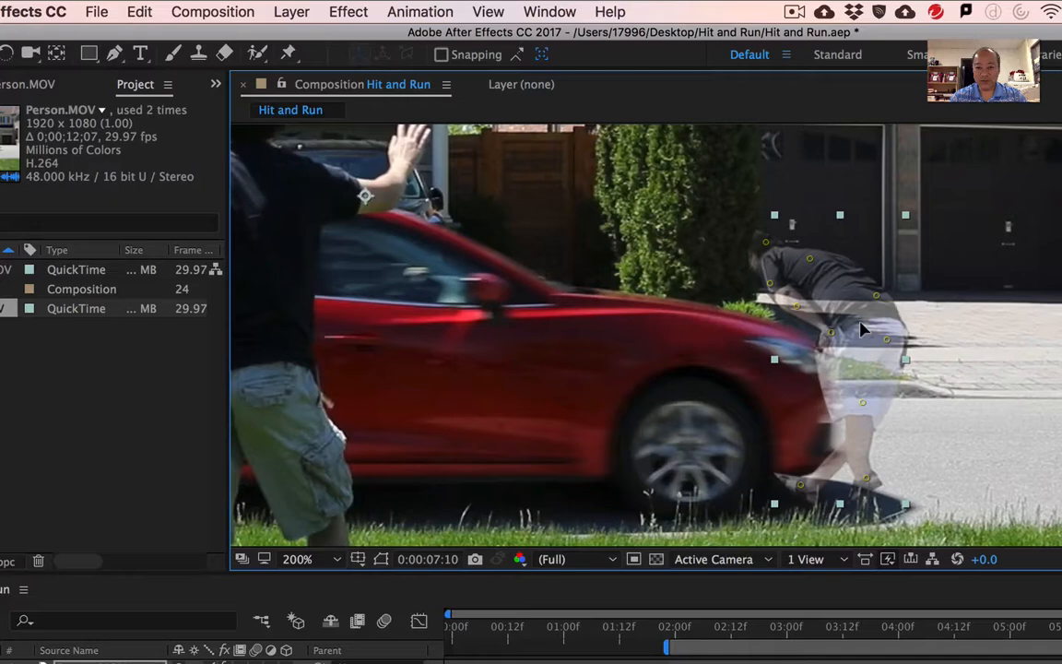
Step: Reposition the Puppet pins on the man's shoulder, head, upper back, hand and lower back at 0:00:07:10 to fold him further over the hood
left_click(290, 53)
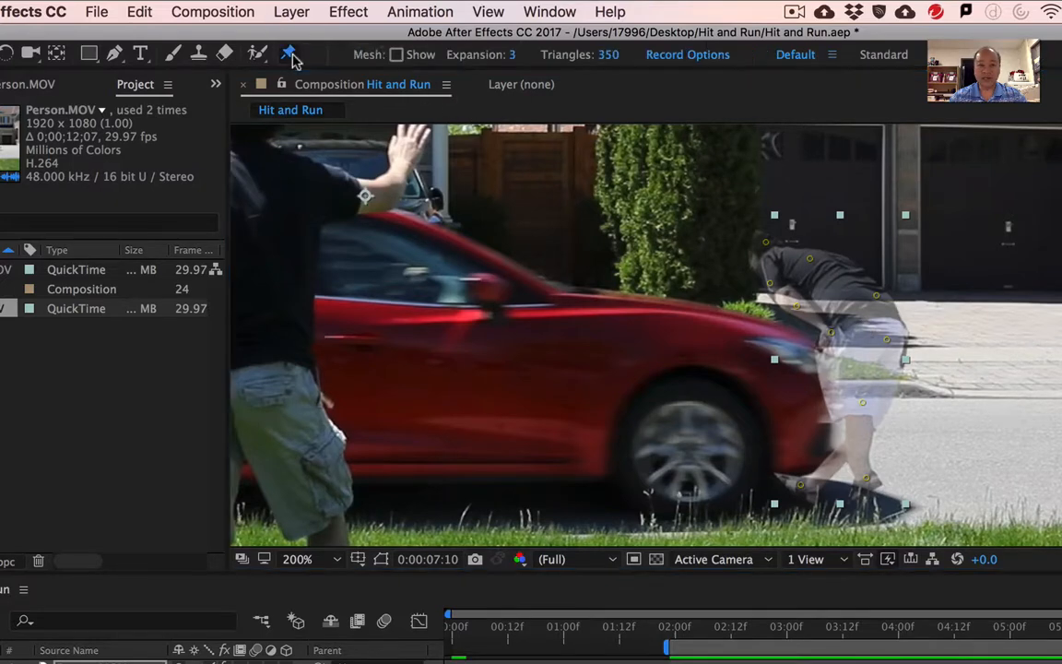
left_click(758, 294)
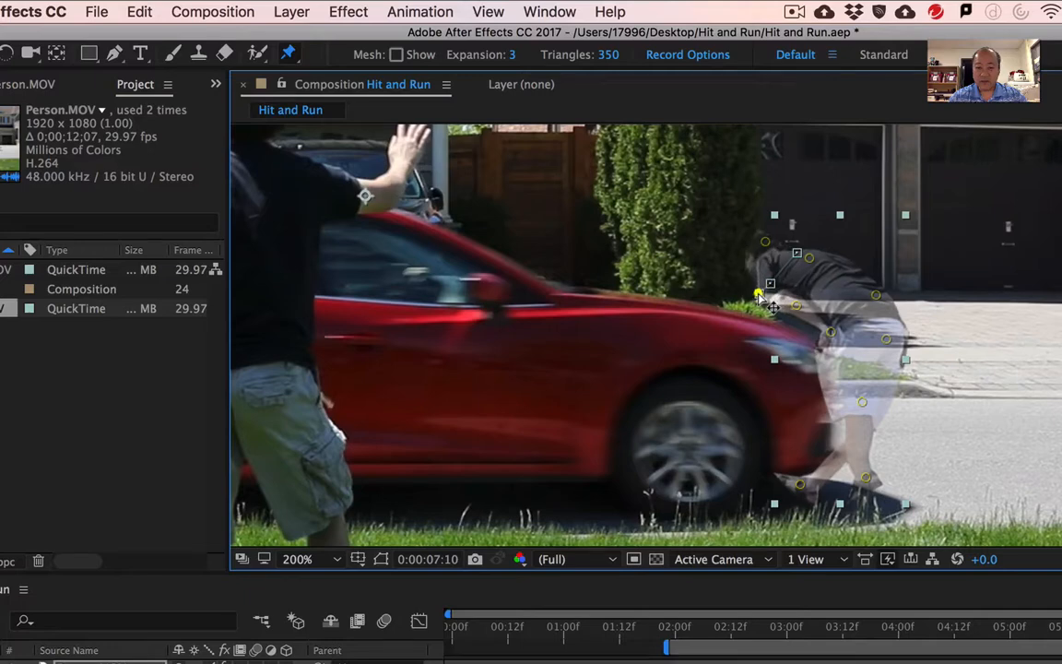
left_click_drag(758, 295, 809, 269)
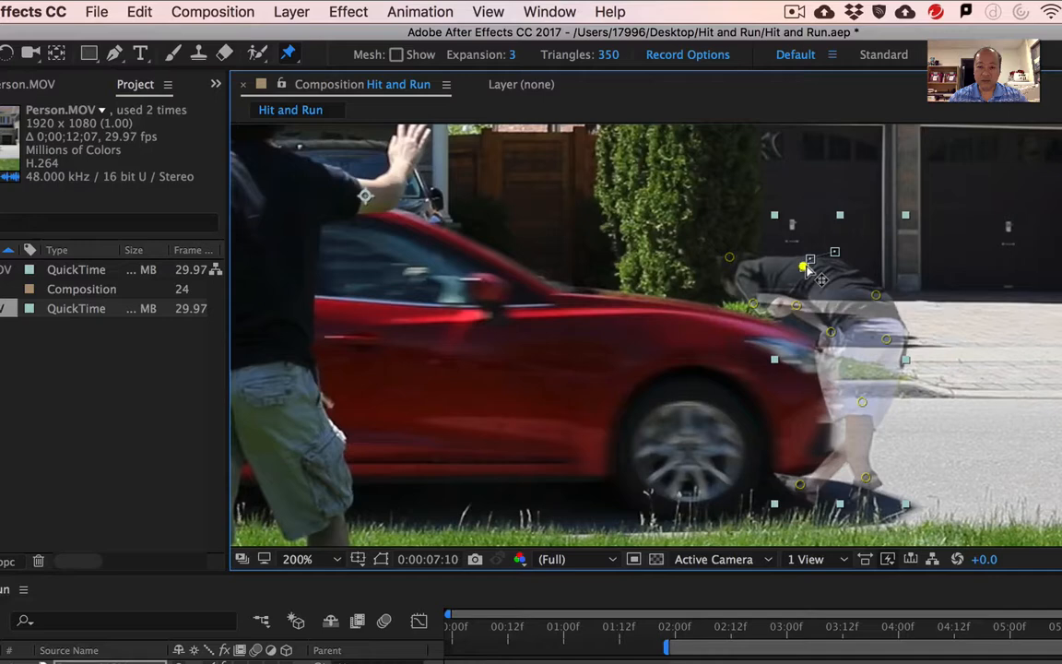
left_click_drag(831, 334, 839, 334)
left_click(875, 298)
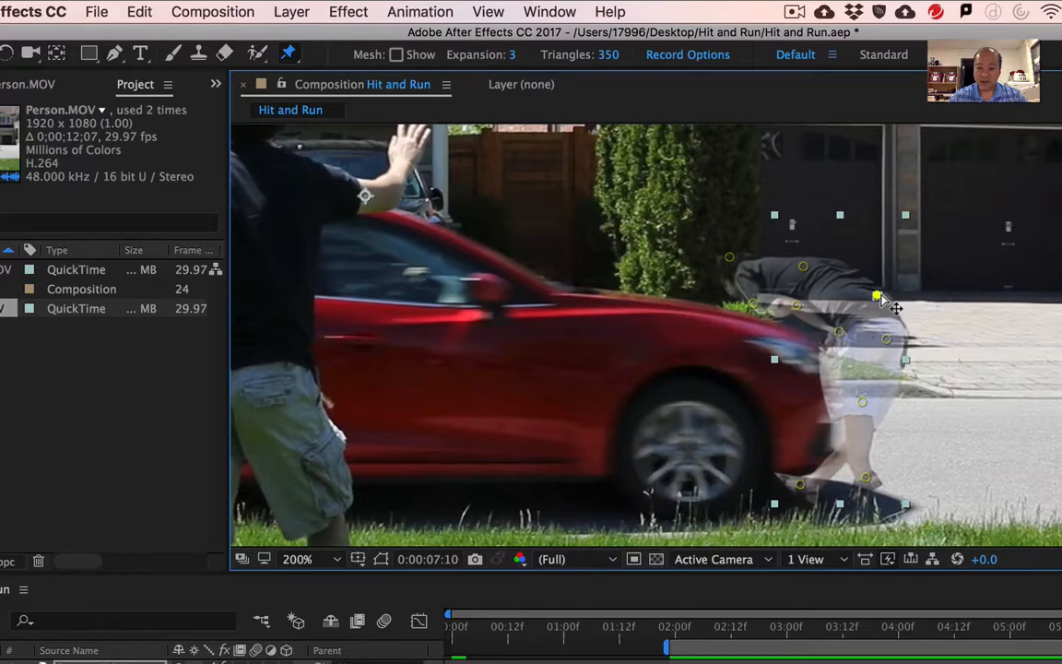
left_click_drag(881, 295, 893, 293)
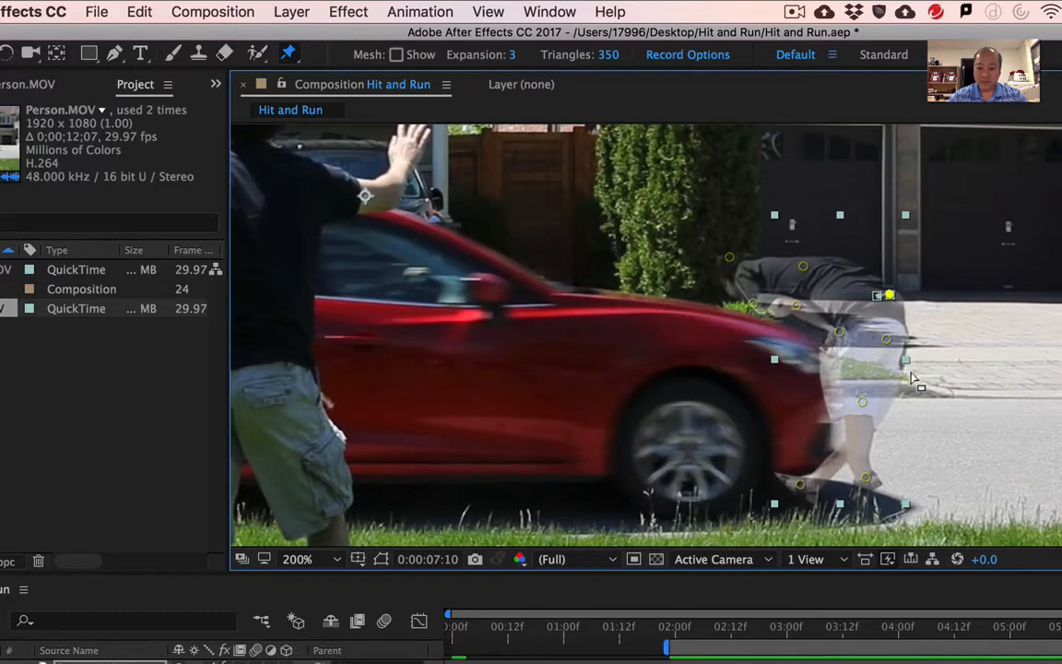
Step: Try repositioning the hem and hip Puppet pins on the man's shorts at 0:00:07:10, and undo the moves
left_click(872, 403)
left_click_drag(878, 406, 887, 340)
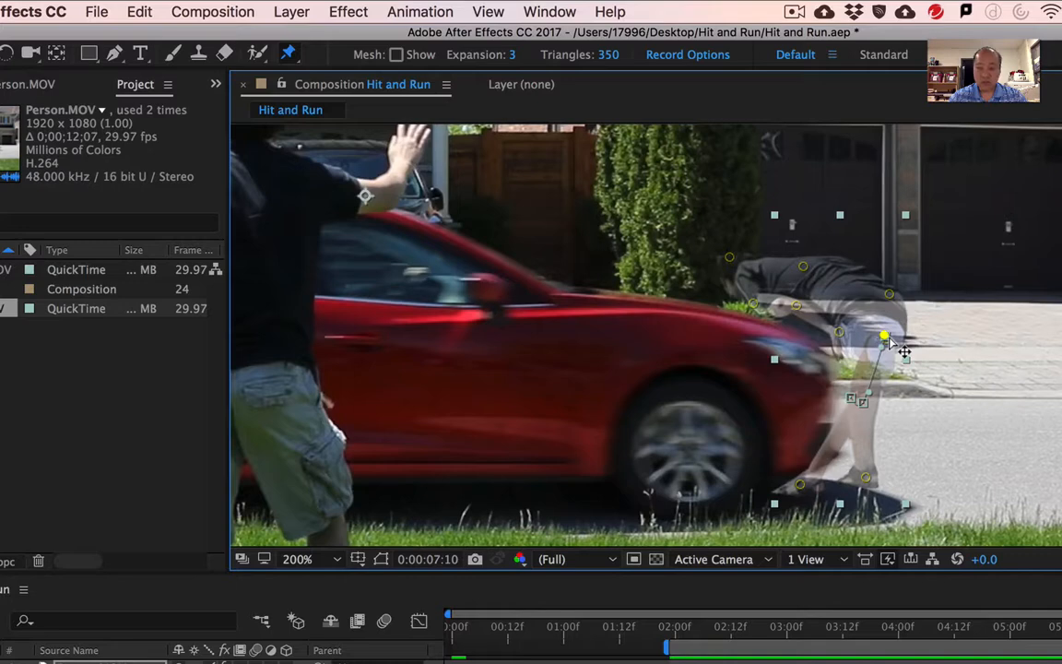
key("super+z")
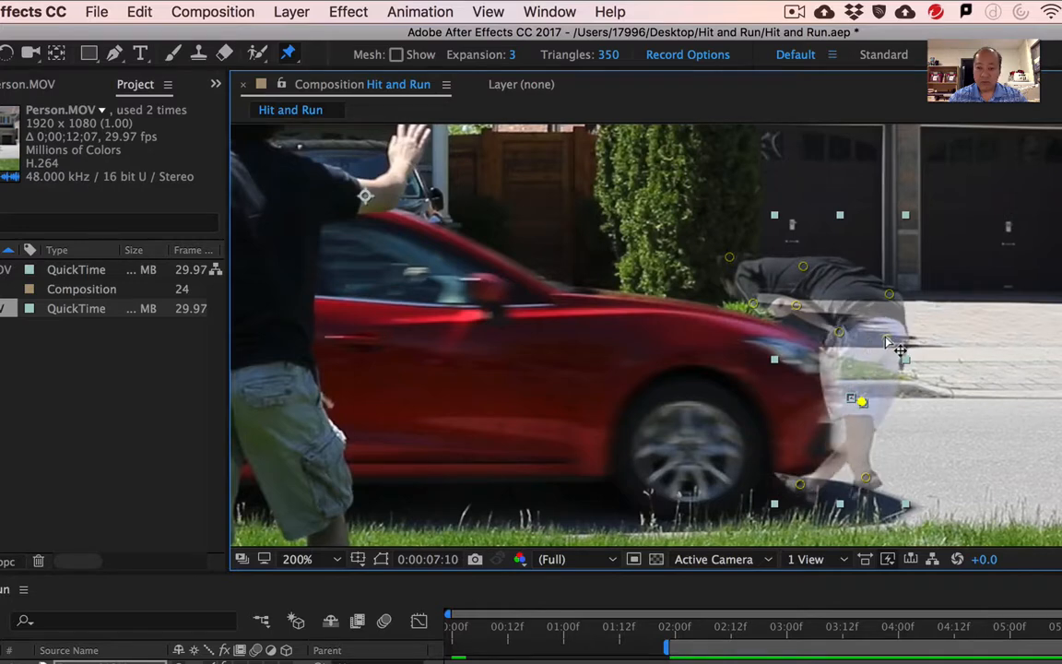
left_click(886, 341)
left_click_drag(885, 338, 902, 338)
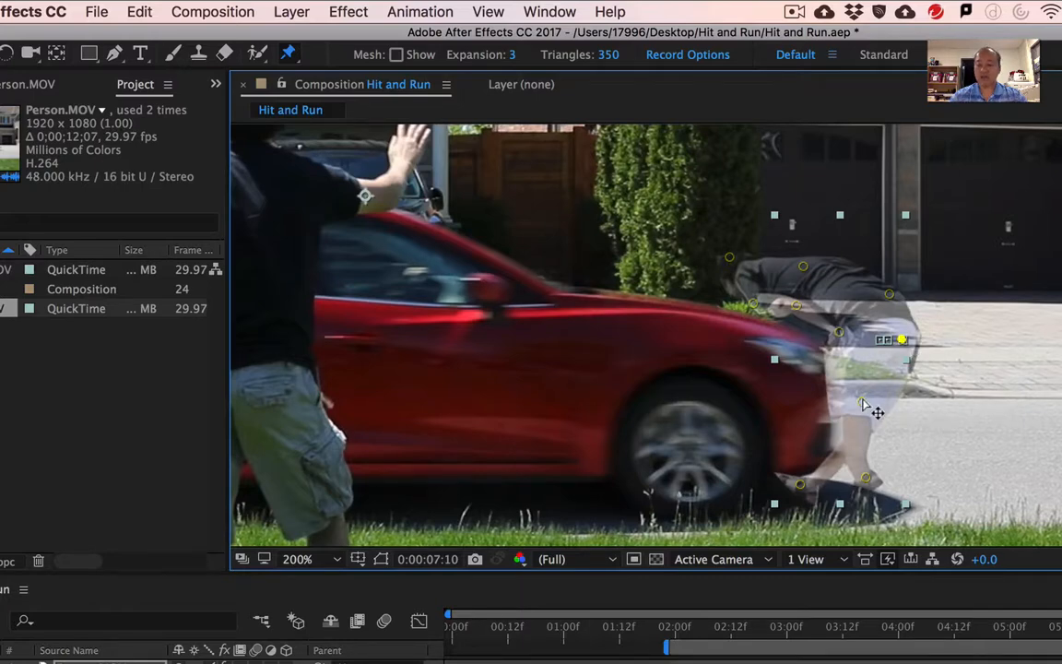
left_click_drag(863, 404, 1035, 565)
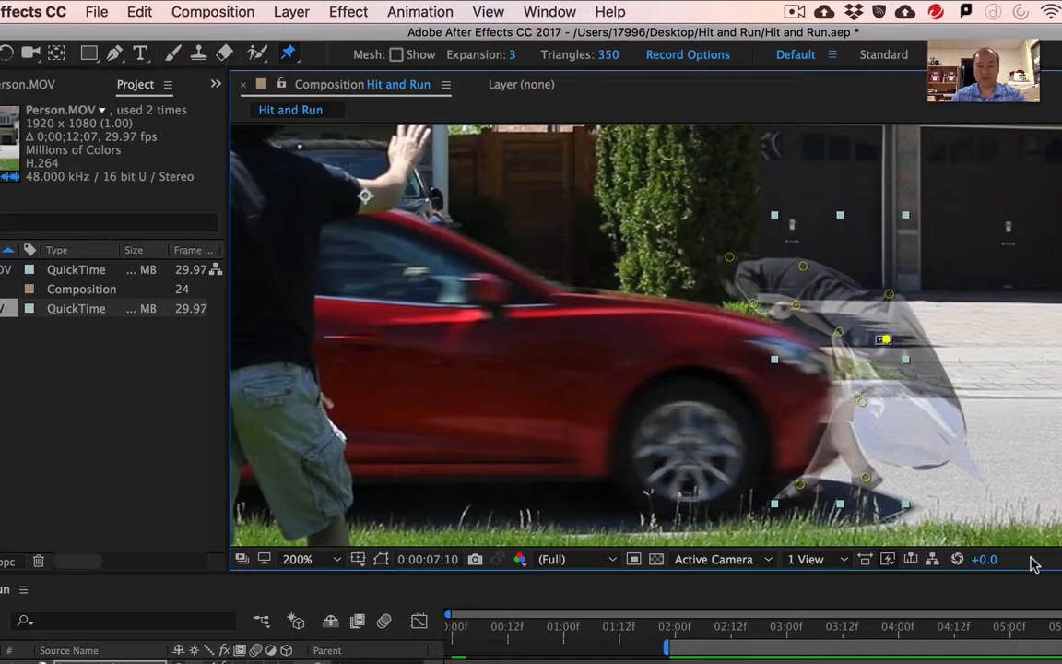
key("ctrl+z")
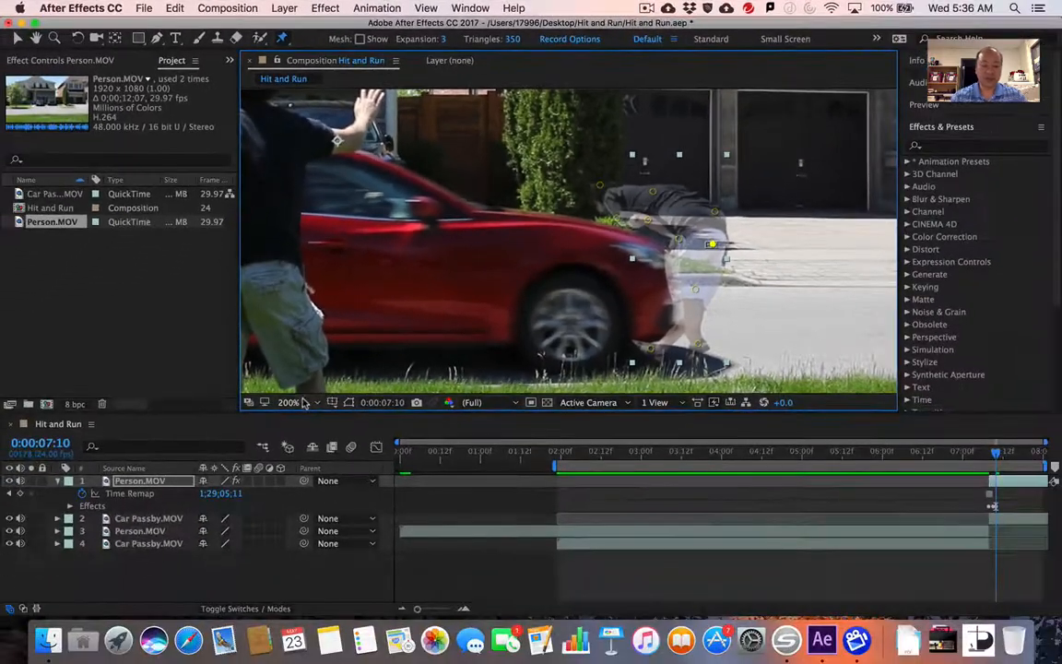
Step: Fit the whole composition in the viewer and set its magnification to 50%
left_click(336, 561)
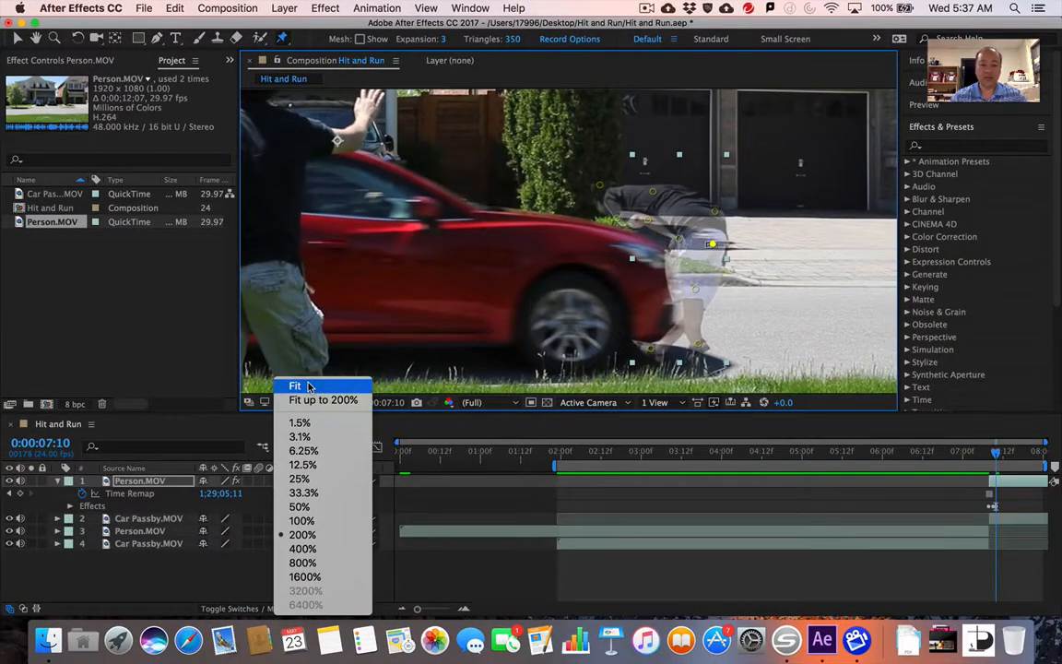
left_click(310, 387)
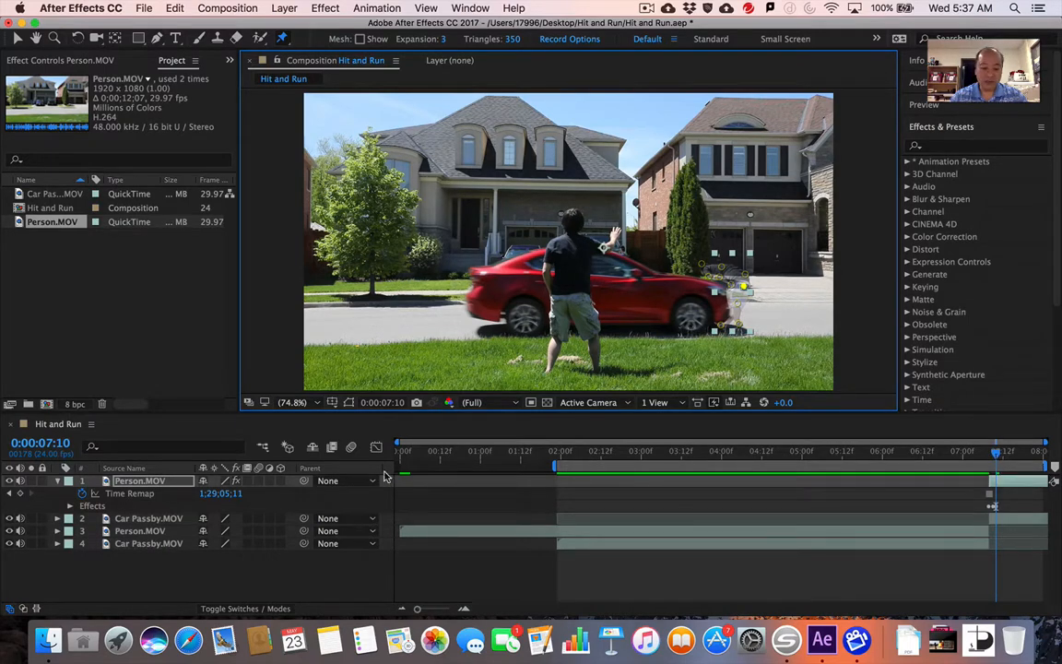
left_click(314, 403)
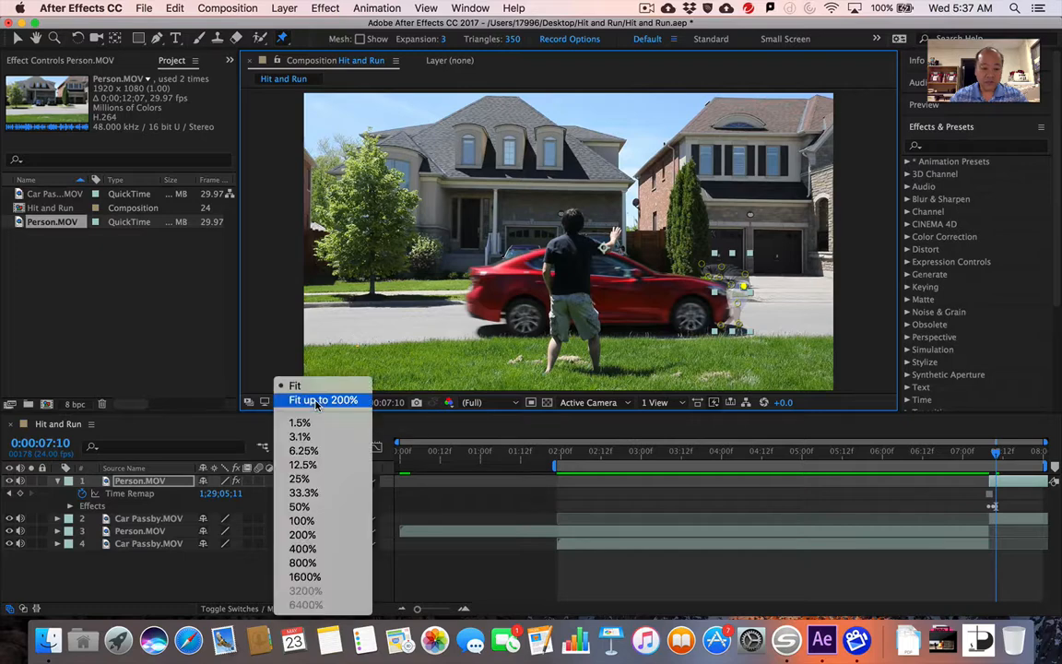
left_click(327, 507)
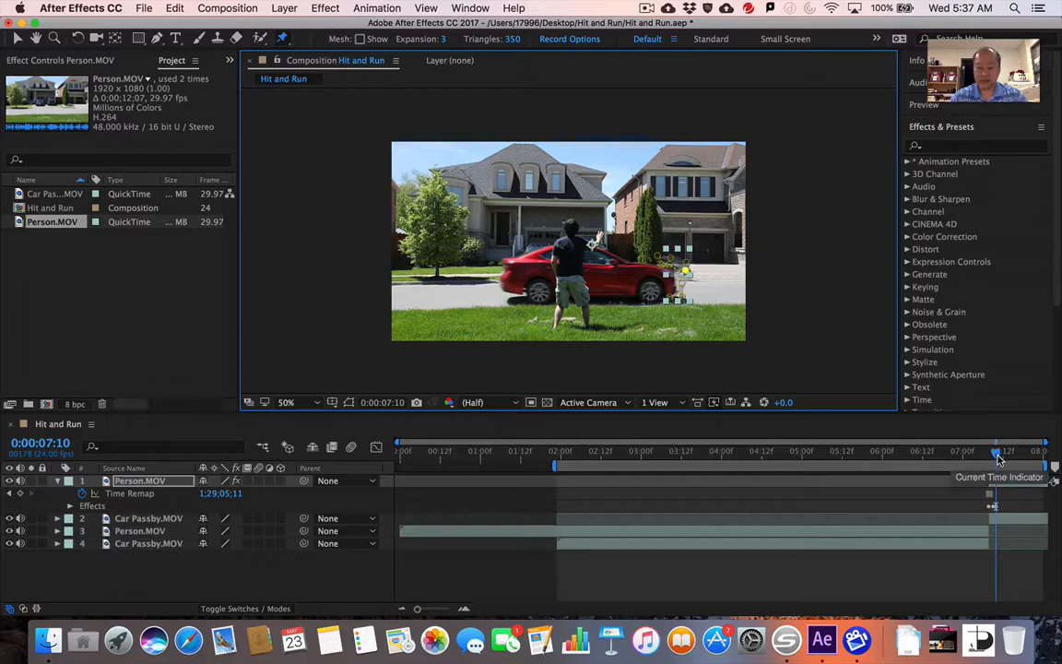
Step: Advance the playhead five frames to 0:00:07:15
left_click(956, 441)
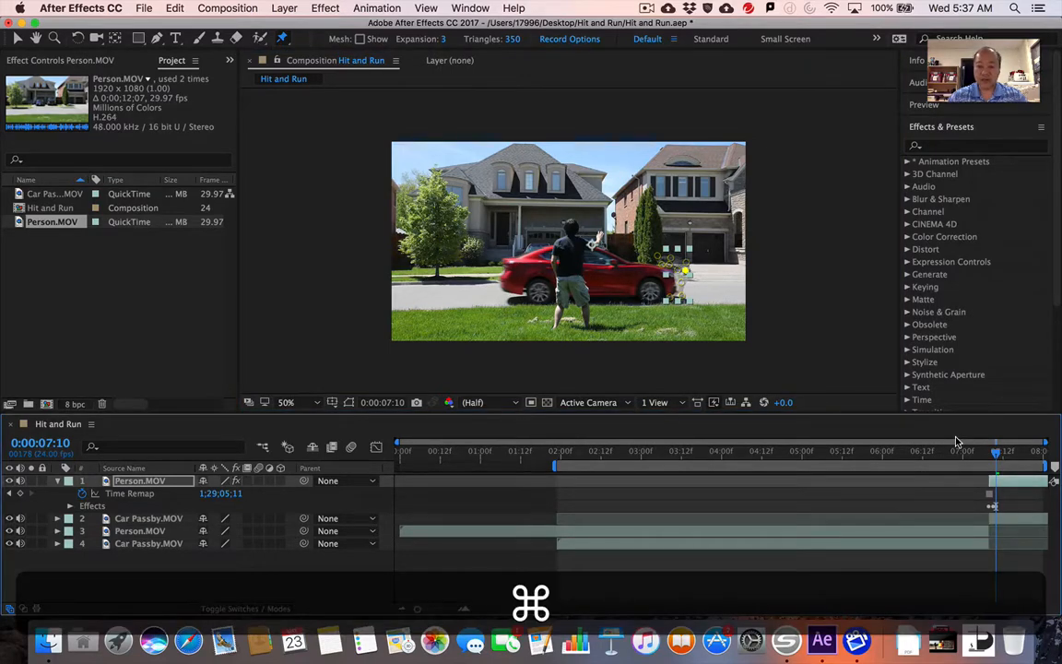
key("super+Right")
key("super+Right")
key("super+Right")
key("super+Right")
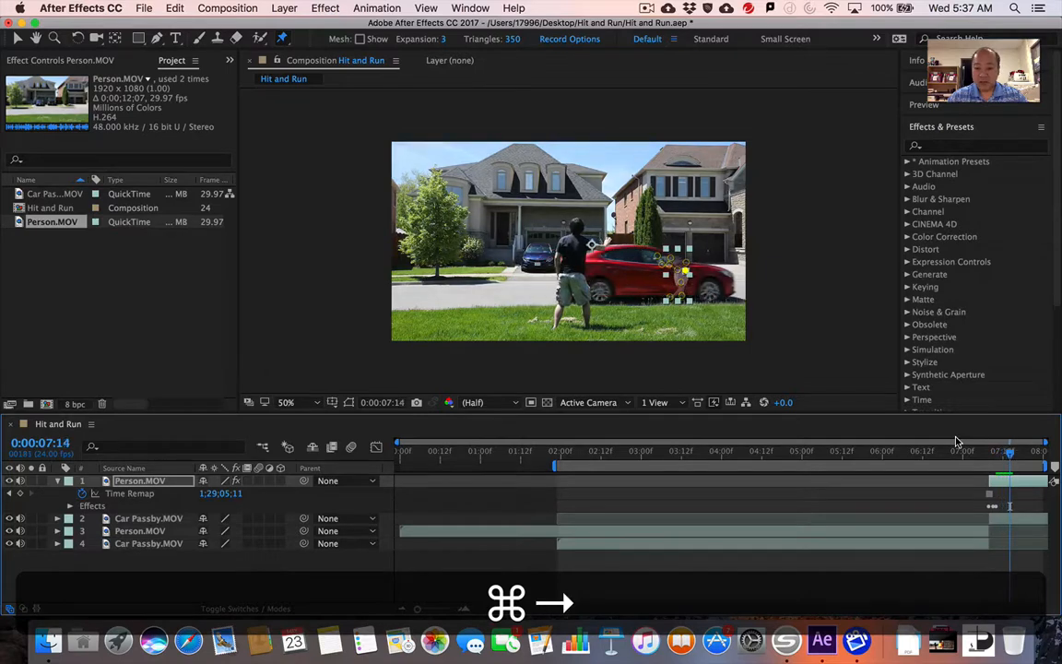
key("super+Right")
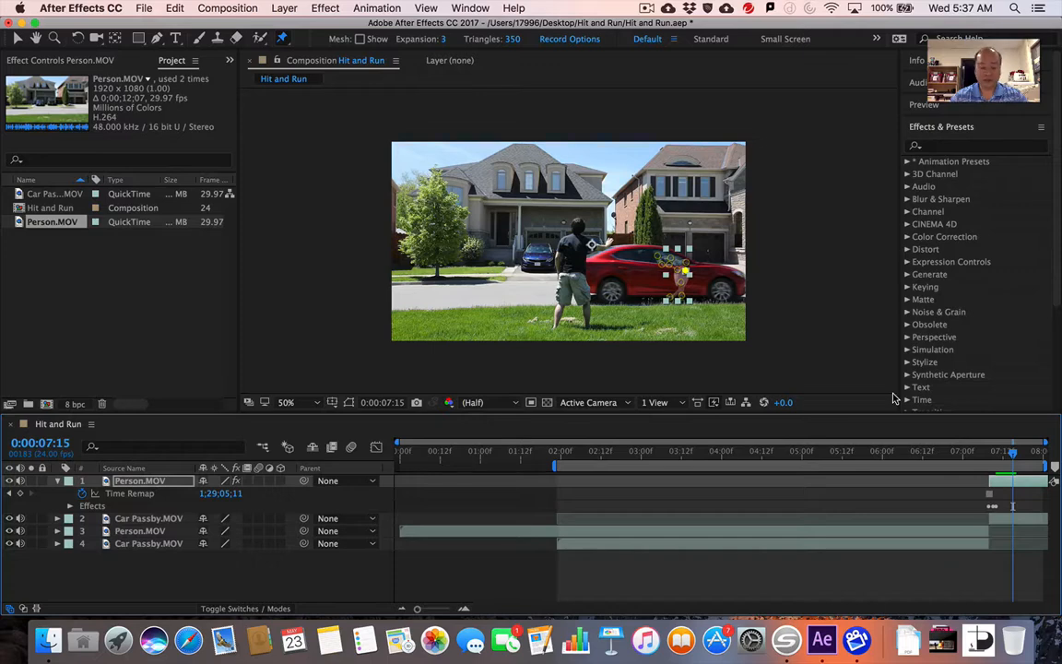
Step: Reveal the Transform properties of the top Person.MOV layer in the timeline
left_click(71, 506)
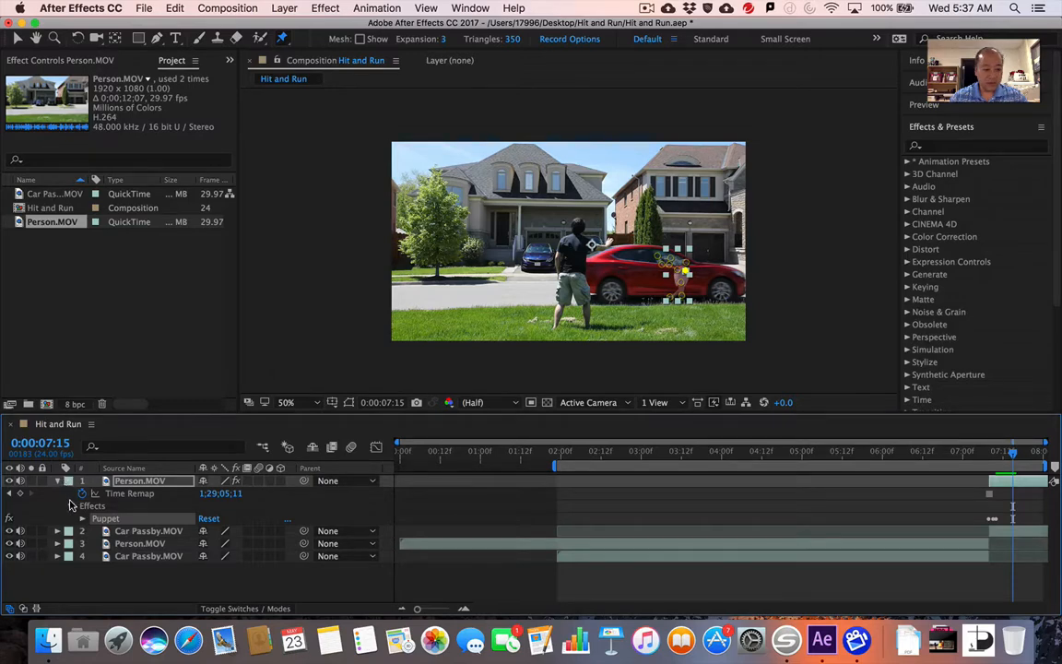
left_click(71, 506)
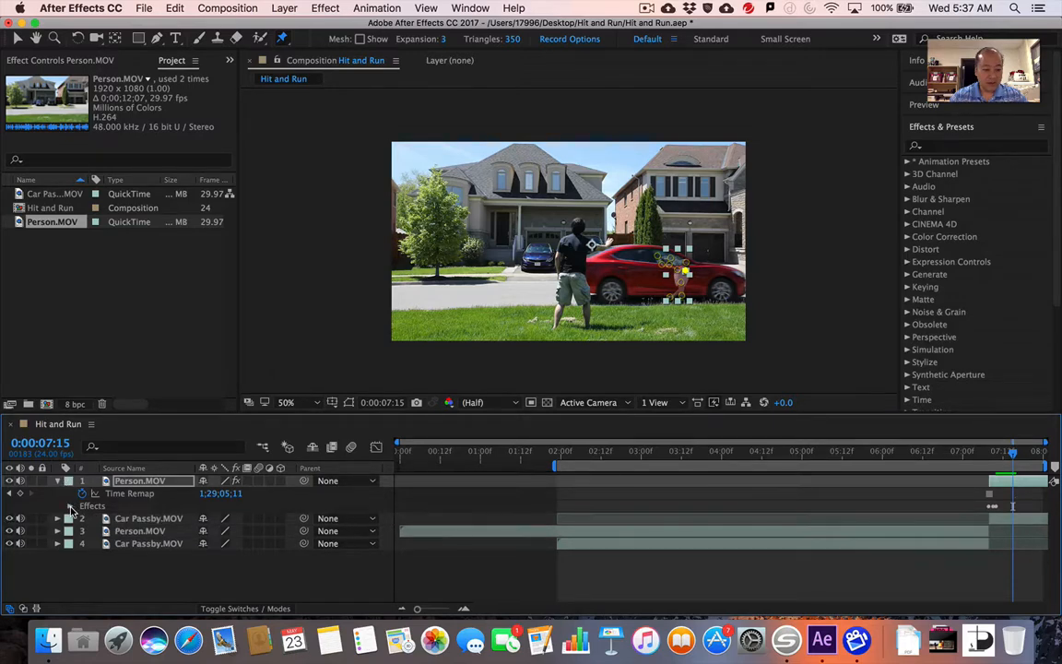
left_click(71, 506)
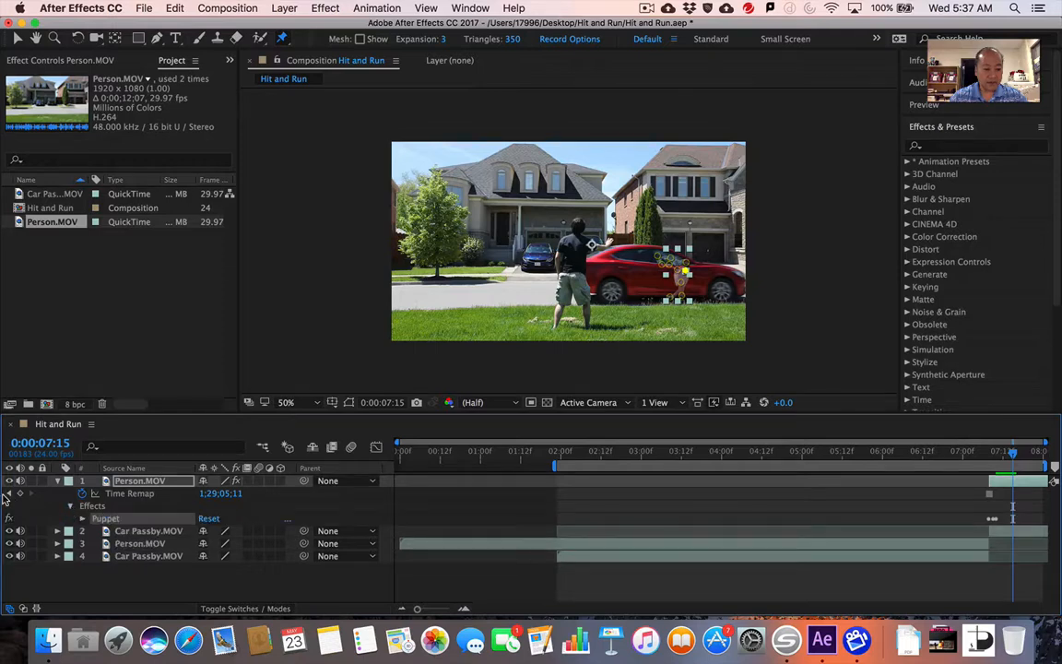
left_click(69, 506)
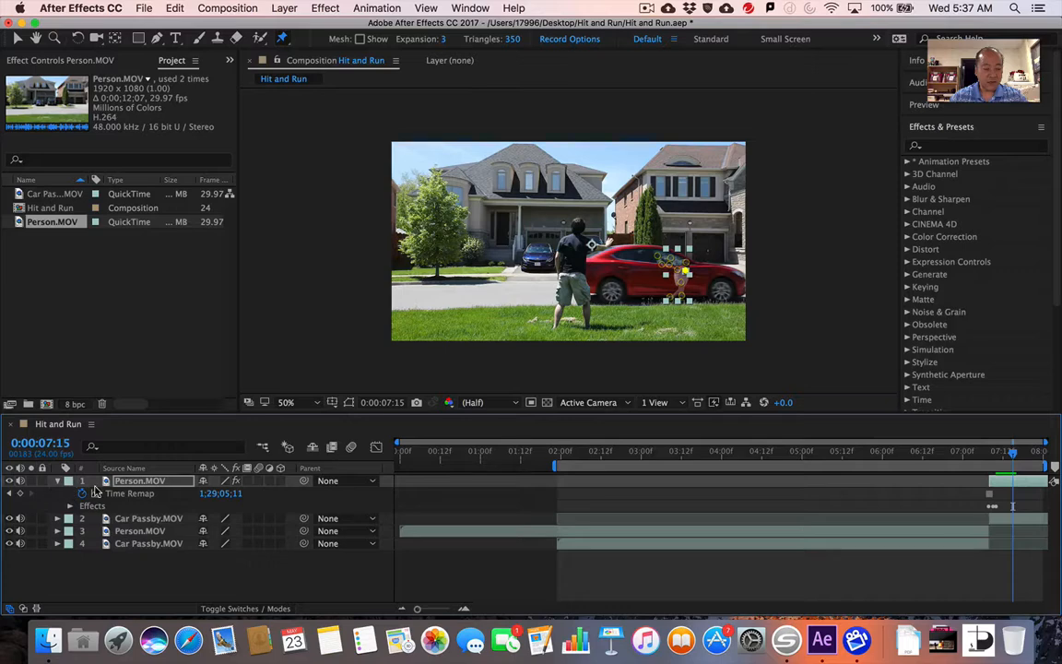
left_click(57, 480)
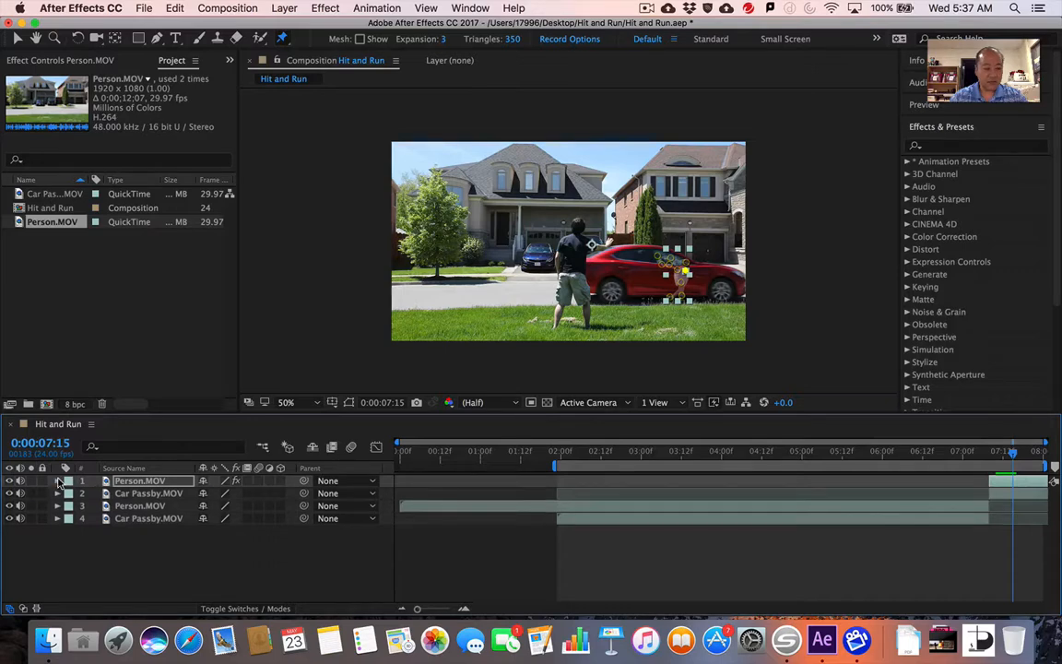
left_click(57, 480)
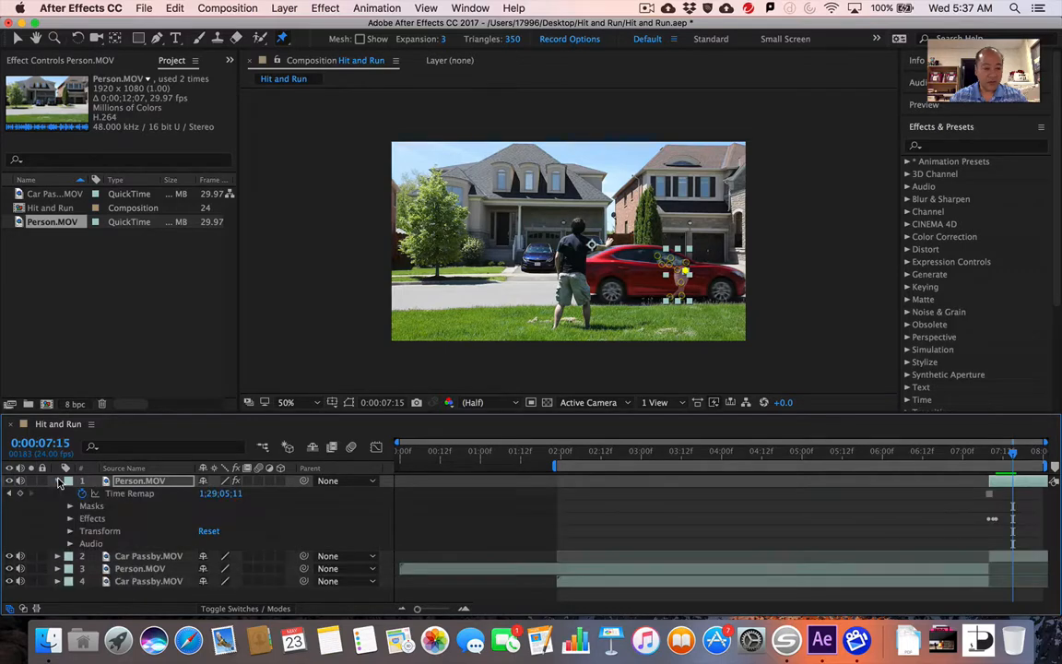
left_click(70, 531)
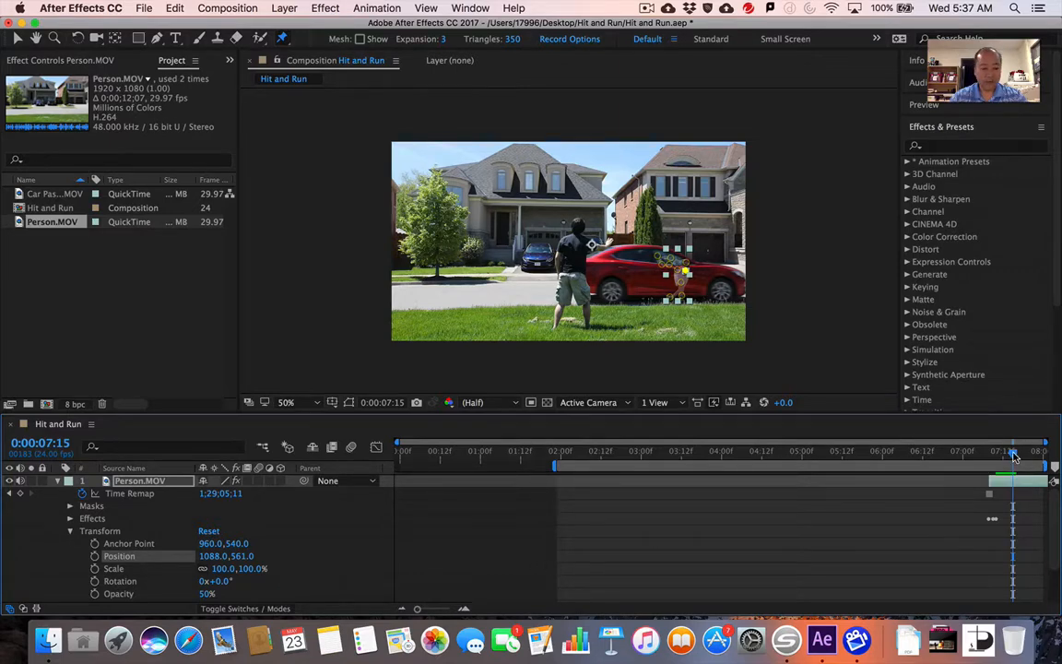
Step: Return to 0:00:07:10 and enable keyframing for Mask 1's Path, Feather, Opacity and Expansion on the top Person.MOV layer
mouse_move(1014, 455)
left_mouse_down()
mouse_move(980, 457)
mouse_move(1018, 453)
mouse_move(999, 464)
left_mouse_up()
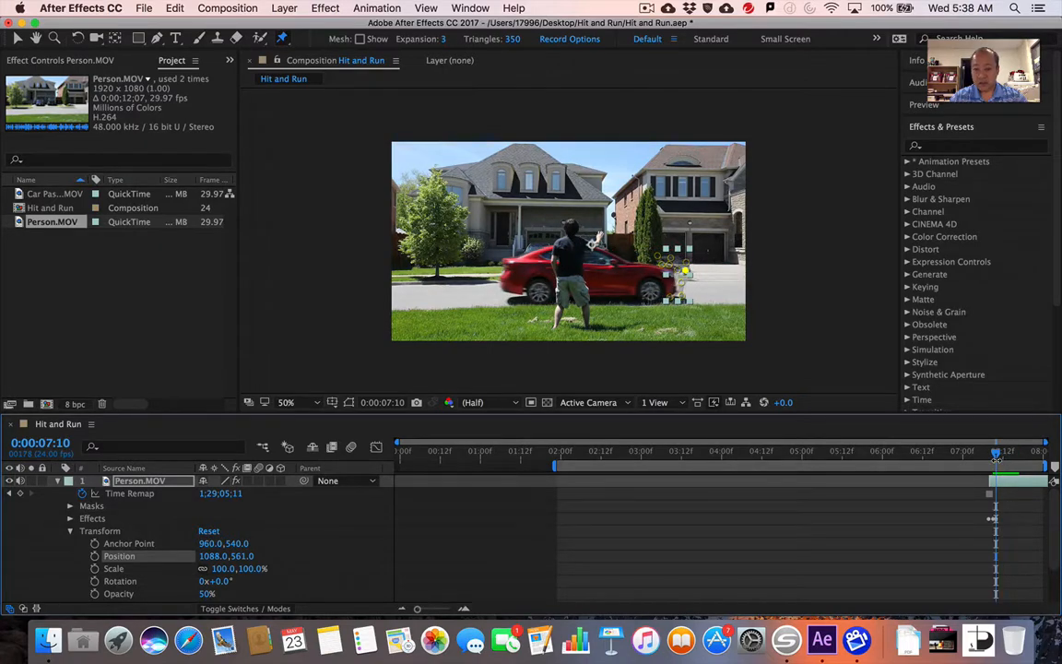
left_click(70, 507)
left_click(83, 519)
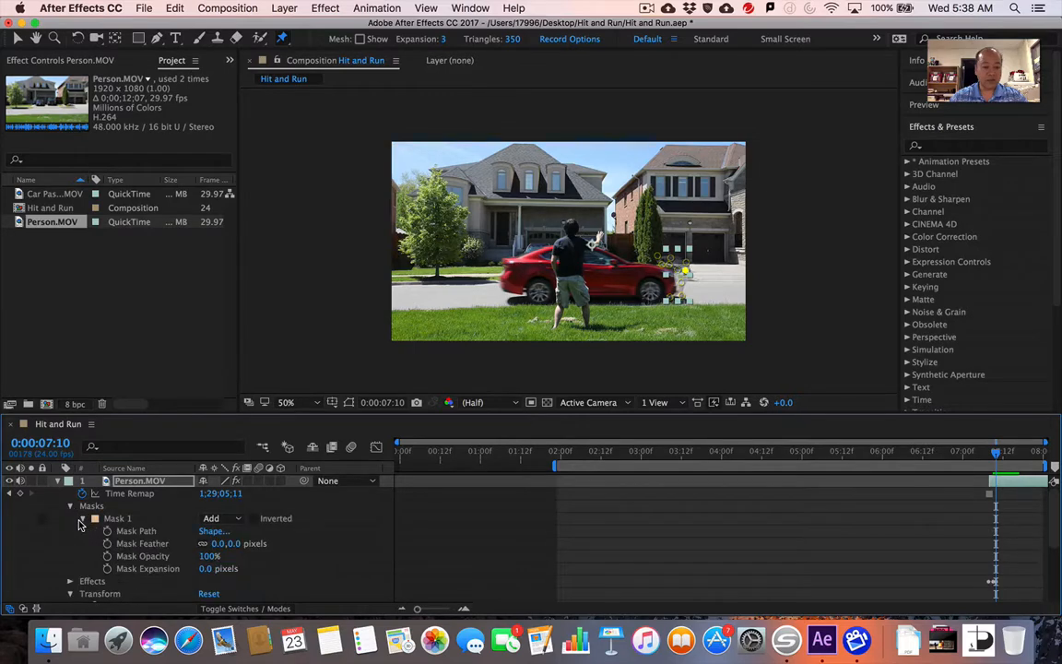
left_click(107, 531)
left_click(107, 543)
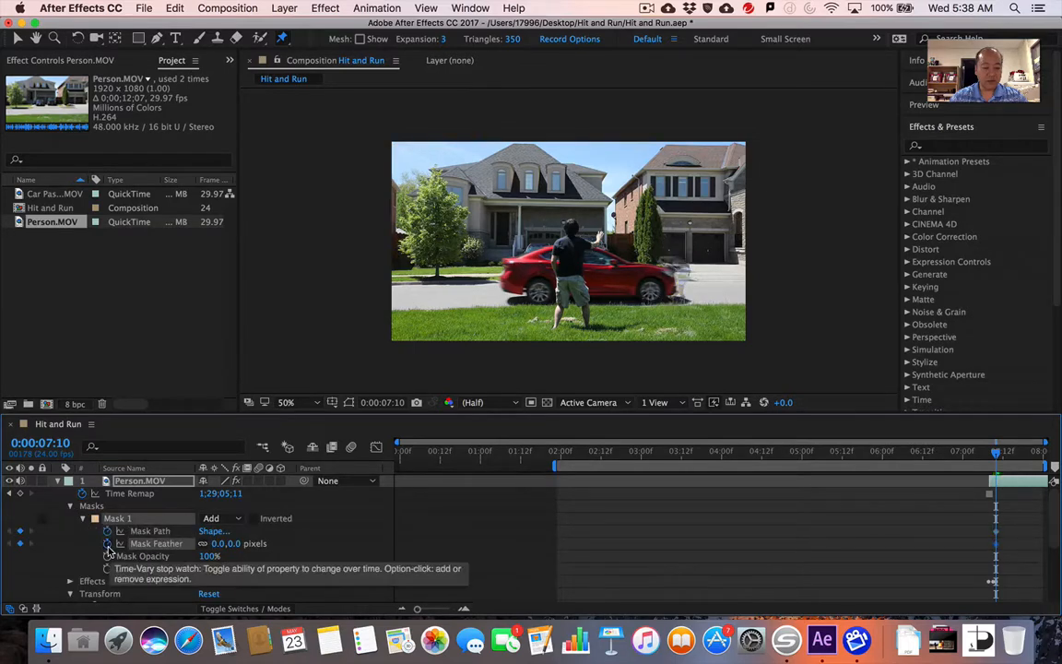
left_click(107, 556)
left_click(108, 568)
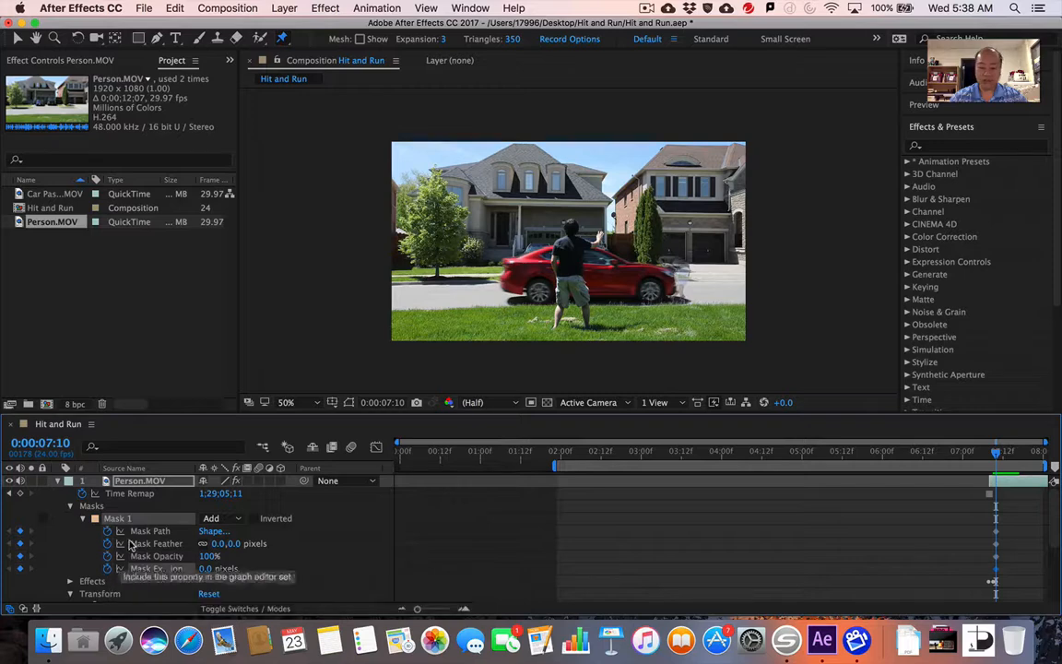
Step: Enable keyframing for the top Person.MOV layer's Anchor Point, Position, Scale, Rotation and Opacity at 0:00:07:10
scroll(130, 563, "down", 3)
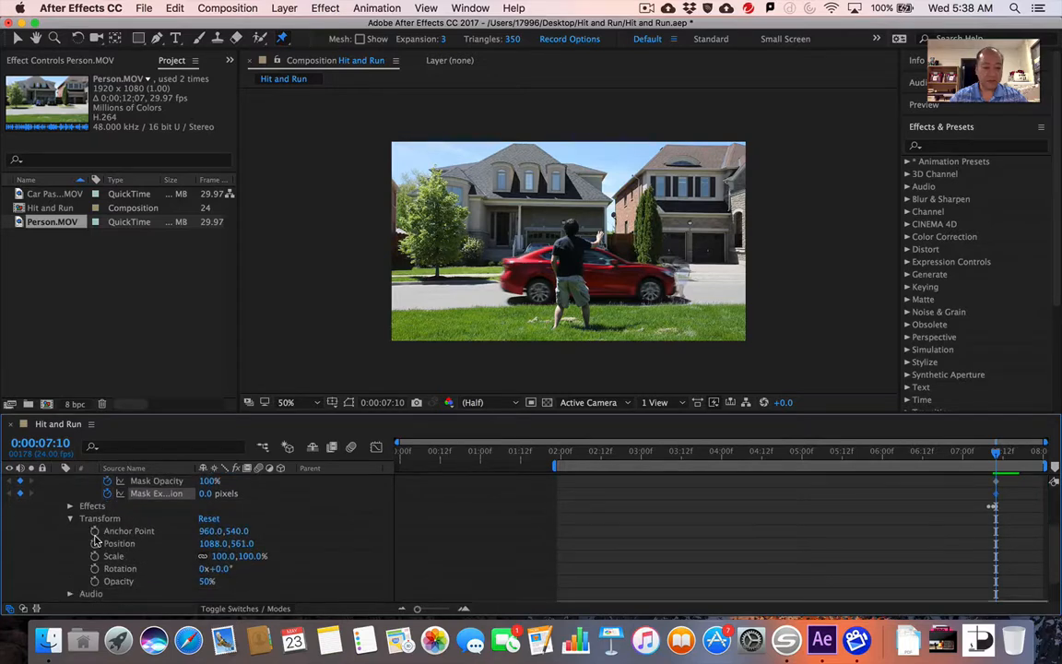
left_click(94, 531)
left_click(94, 543)
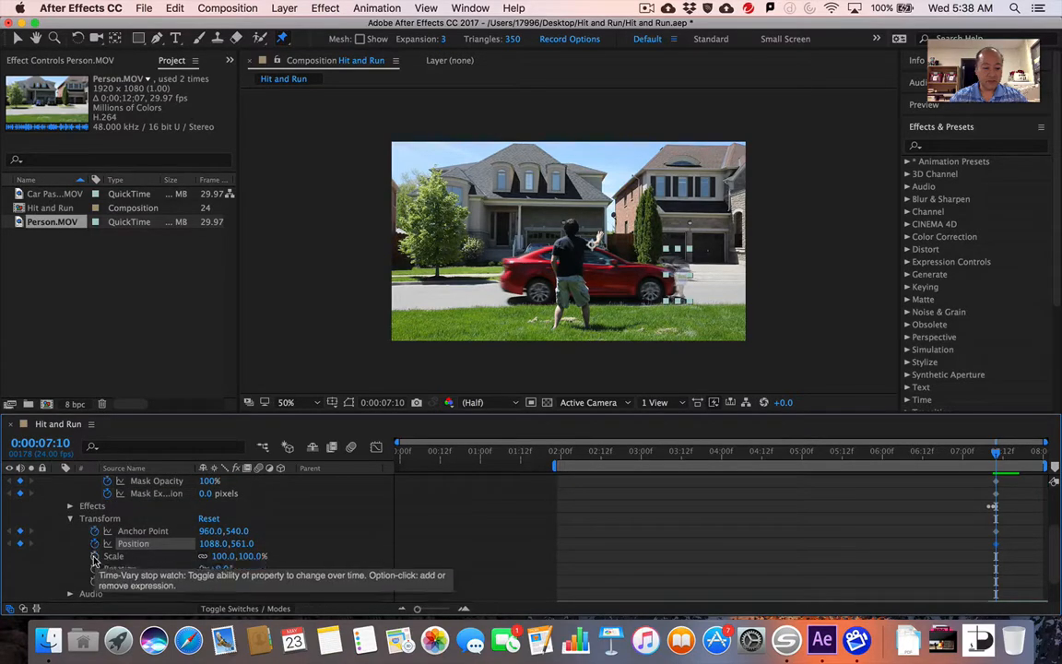
left_click(95, 556)
left_click(94, 569)
left_click(94, 581)
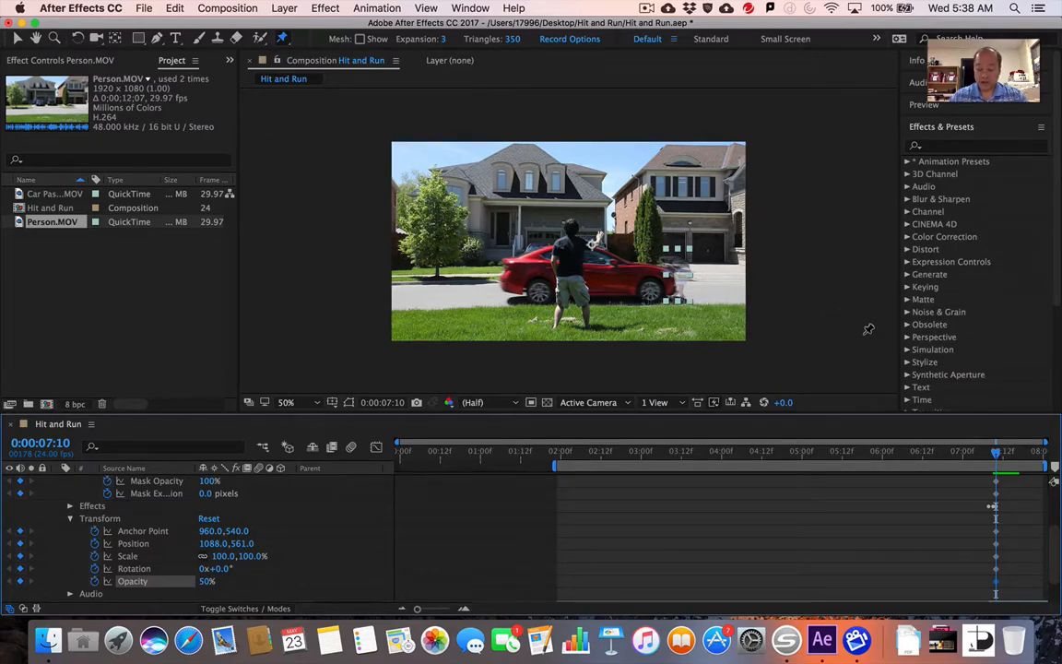
Step: Switch to the Selection tool and advance the composition five frames to 0:00:07:15
left_click(17, 39)
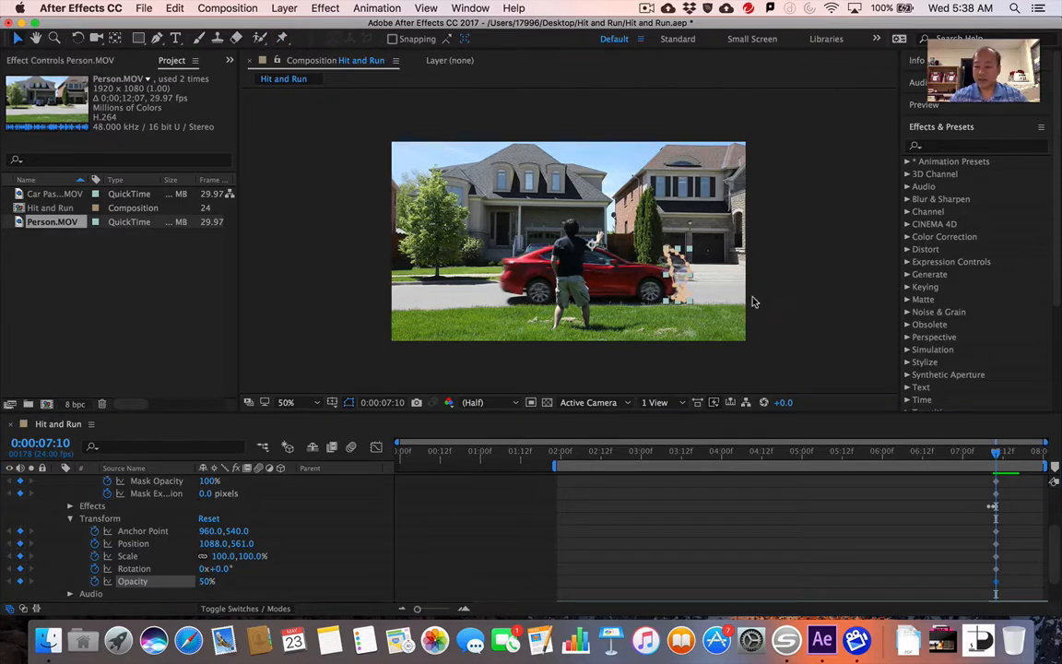
left_click(943, 437)
key("super+Right")
key("super+Right")
key("super+Right")
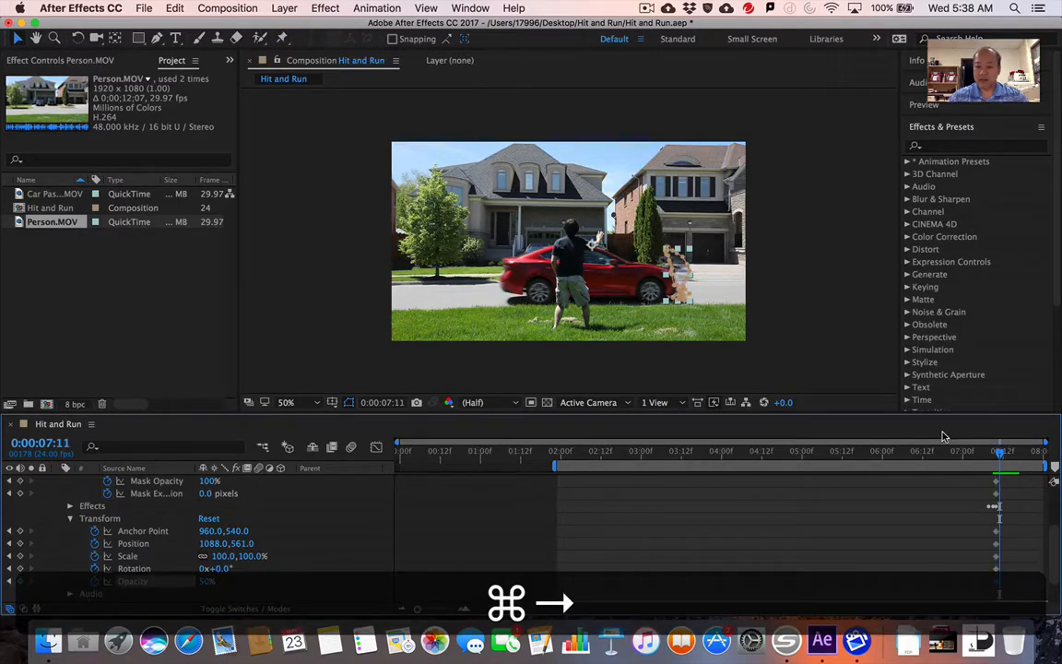
key("super+Right")
key("super+Right")
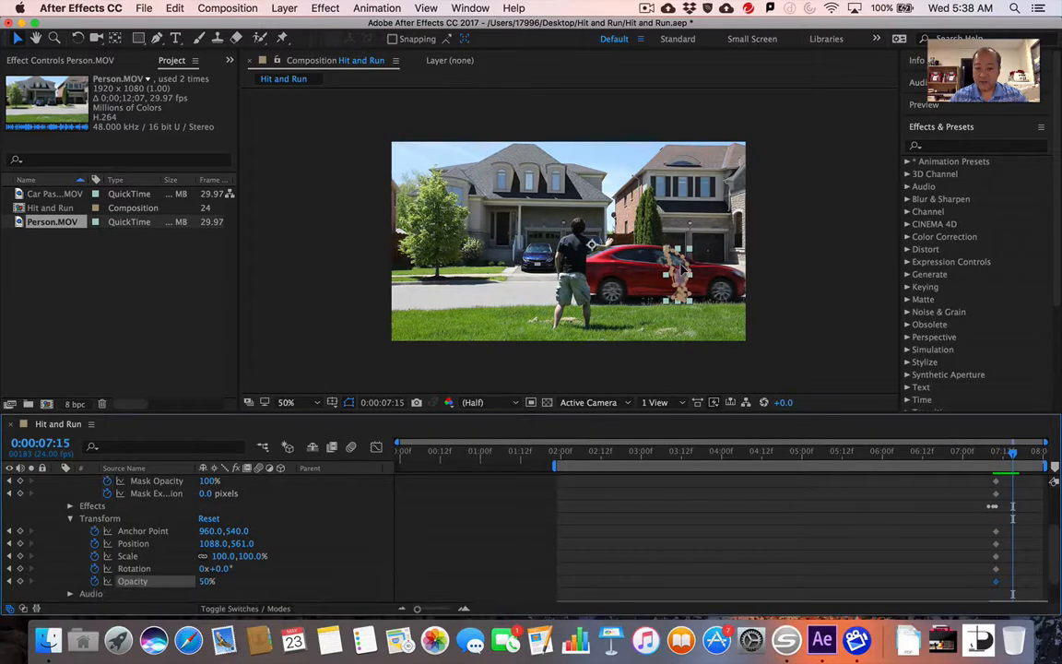
Step: Try to move the frozen man forward over the car at 0:00:07:15, and undo the moves
left_click(680, 272)
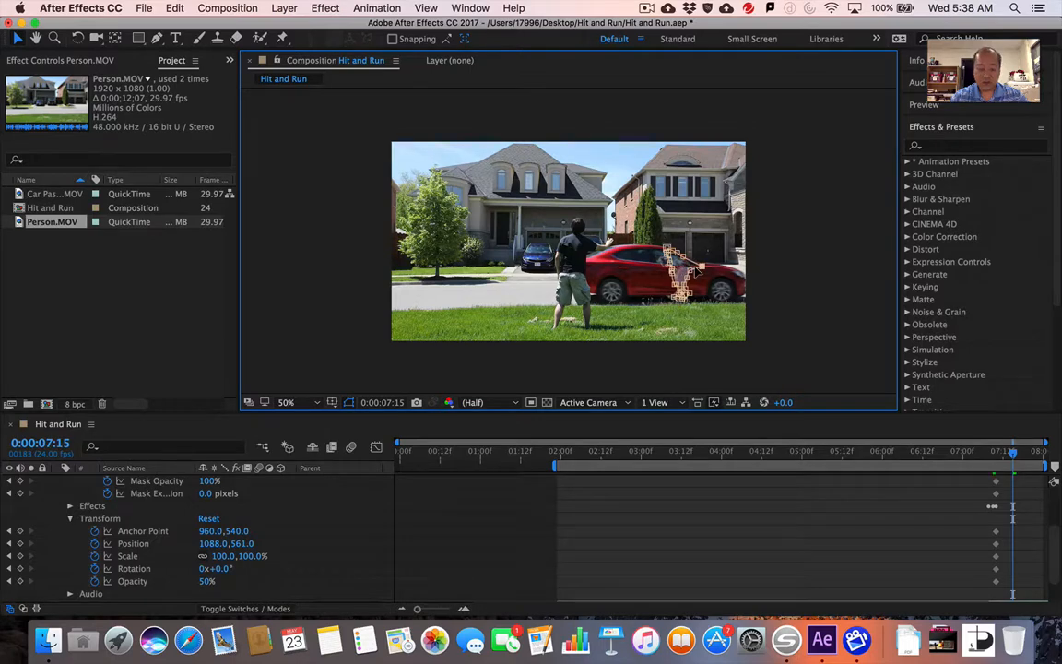
key("super+z")
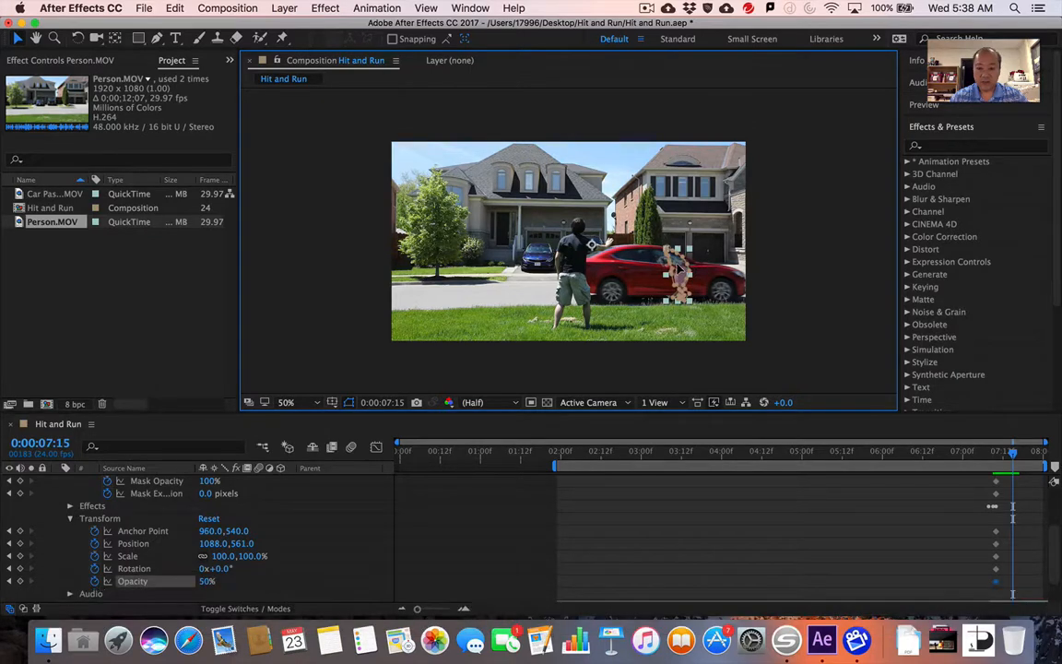
left_click(680, 267)
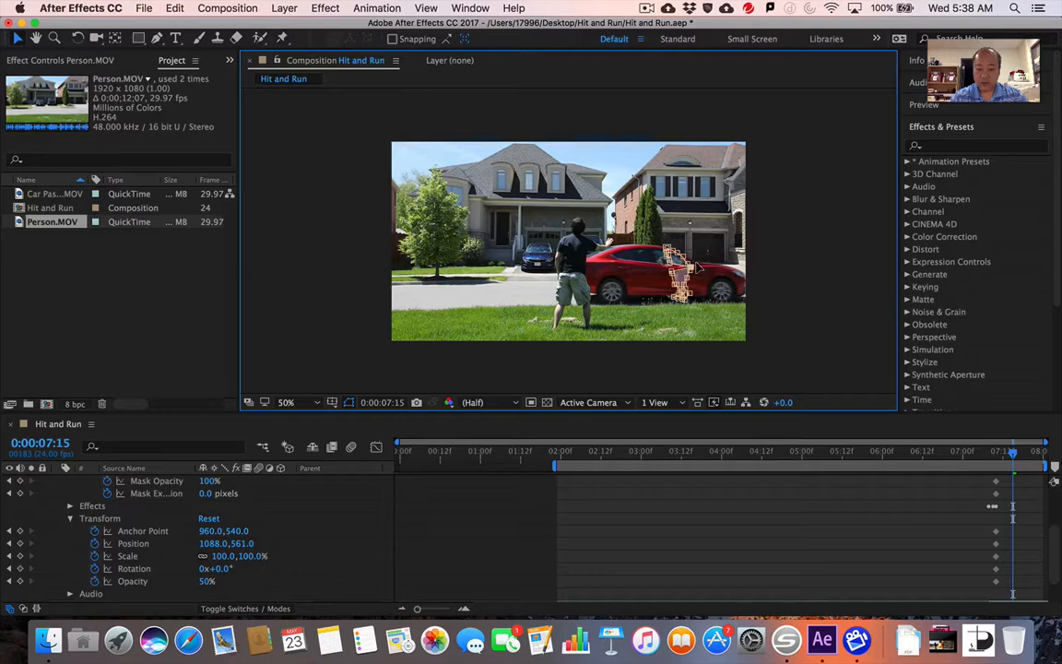
key("super+z")
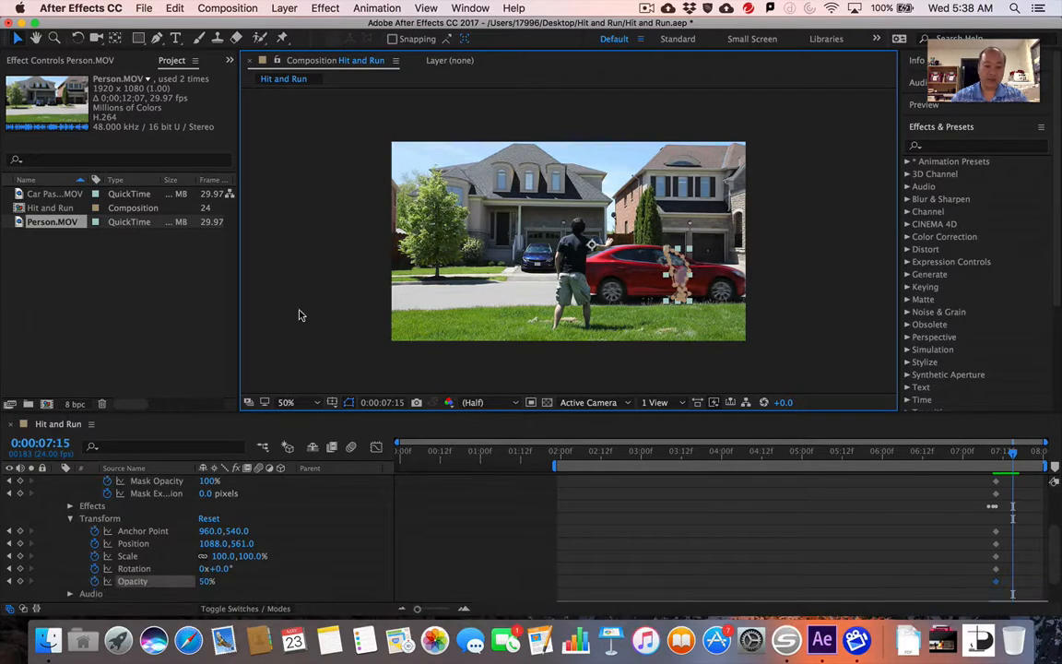
Step: Fit the composition in the viewer and move the frozen man ahead of the bumper at 0:00:07:15, to about position 1473, 572
left_click(316, 407)
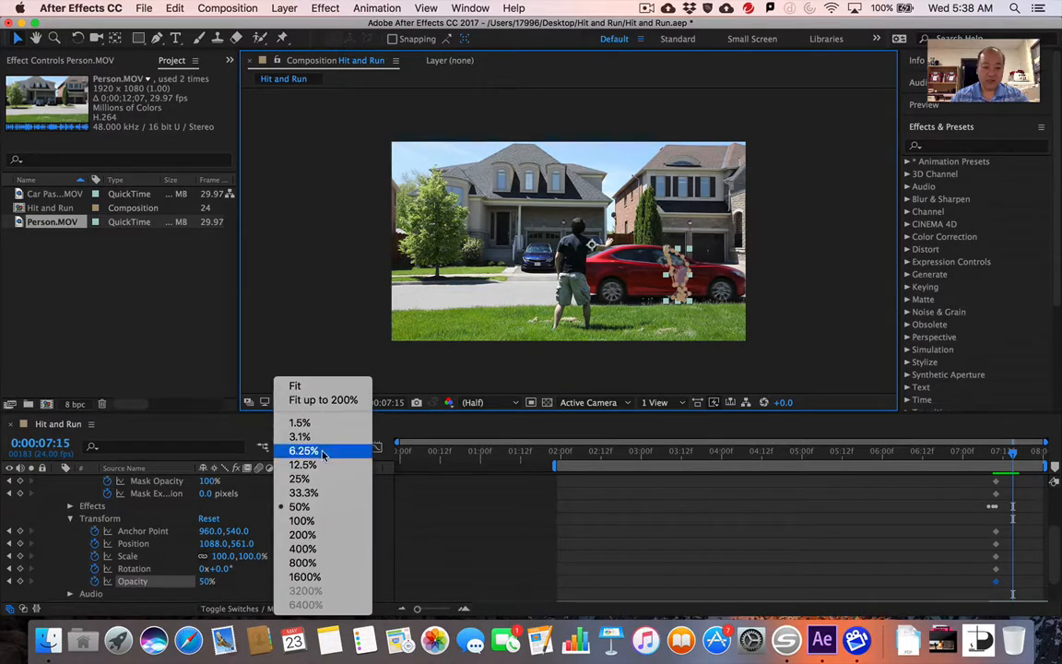
left_click(322, 390)
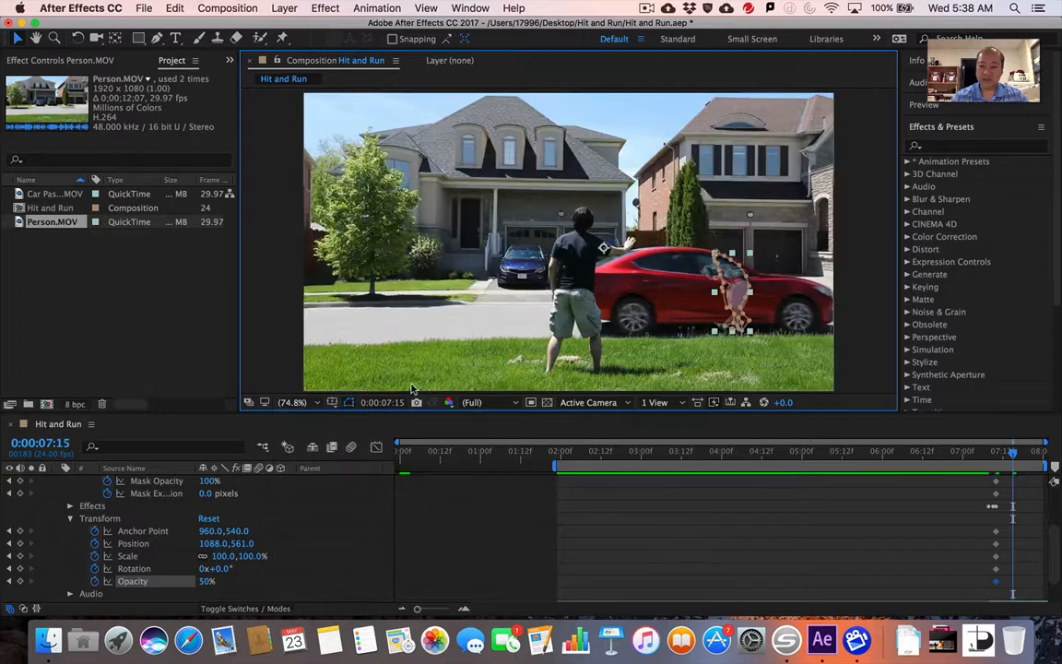
left_click_drag(735, 281, 840, 283)
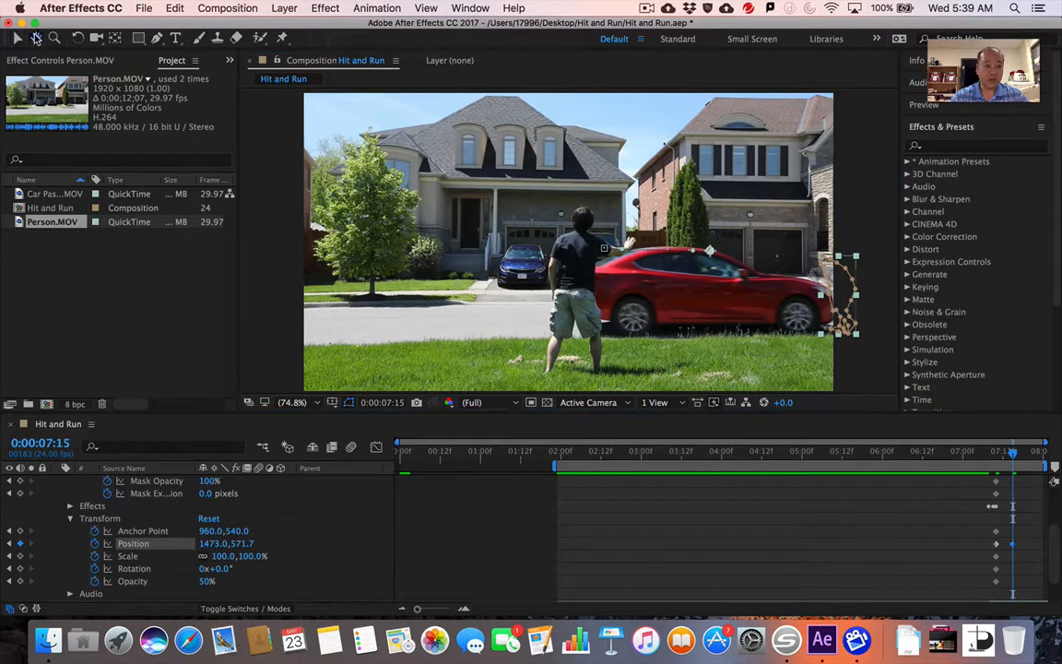
Step: Advance six frames to 0:00:07:21 and move the frozen man beyond the frame ahead of the car, to about position 1893, 569
left_click(36, 38)
left_click_drag(558, 304, 365, 288)
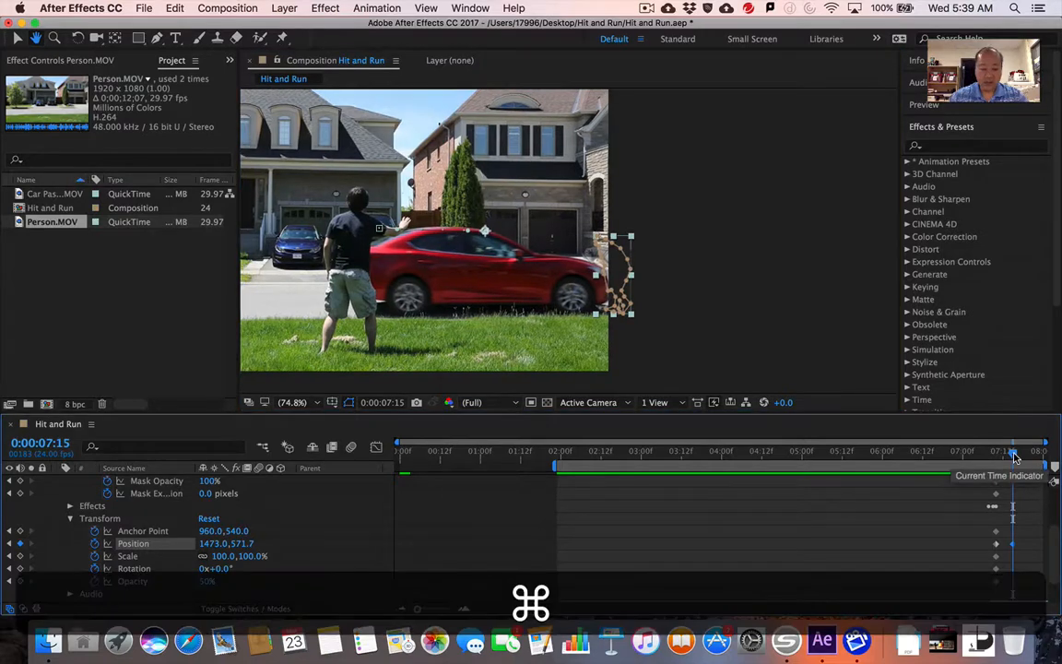
key("super+Right")
key("super+Right")
key("super+Right")
key("super+Right")
key("super+Right")
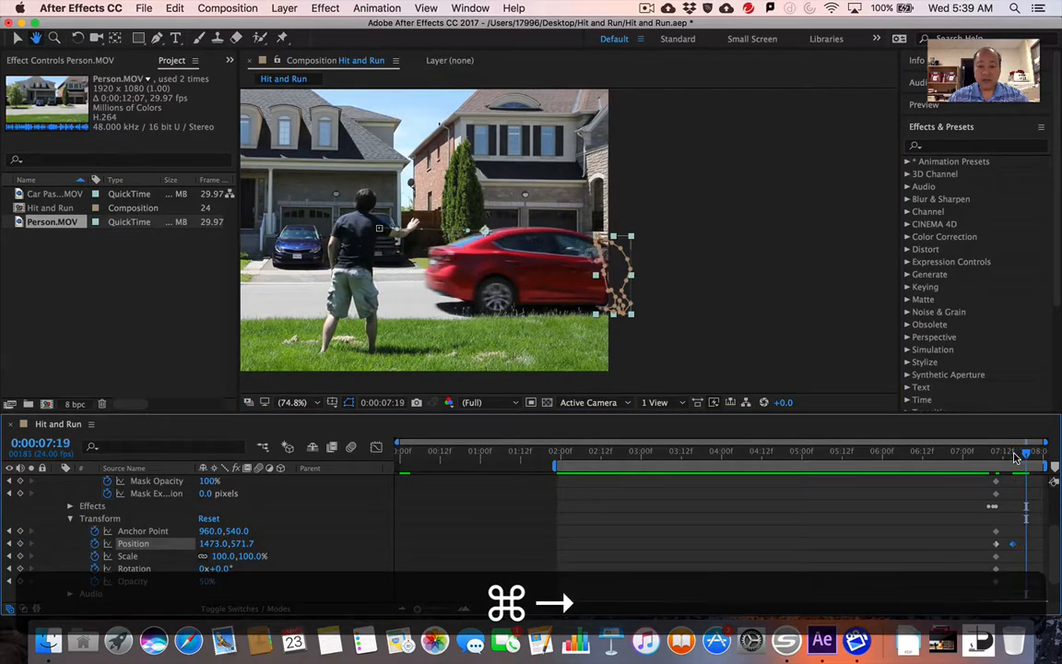
key("super+Right")
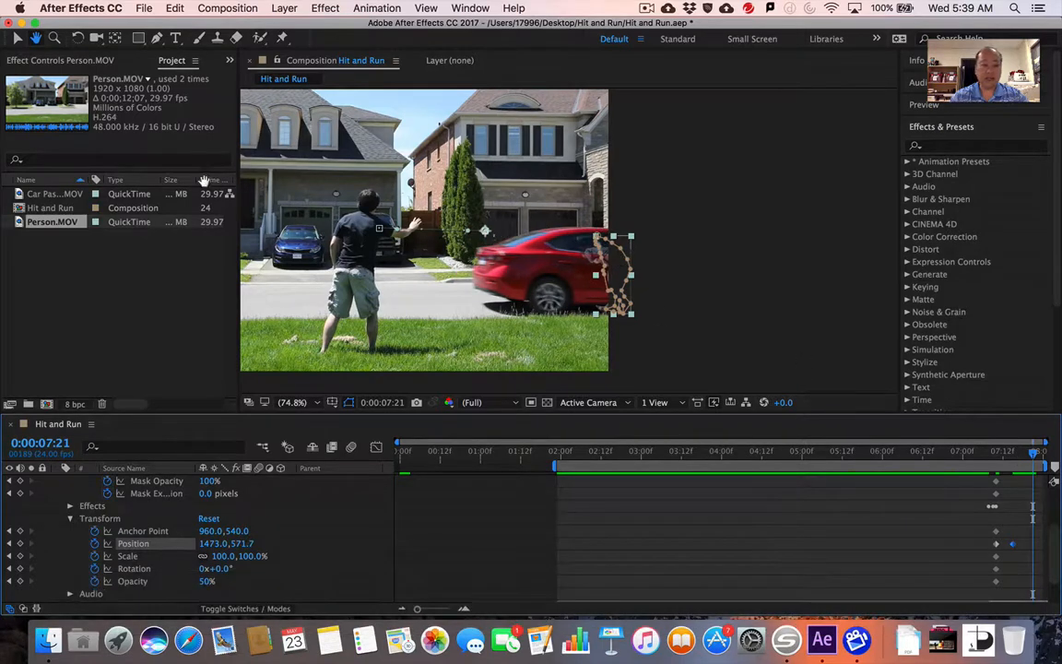
left_click(18, 39)
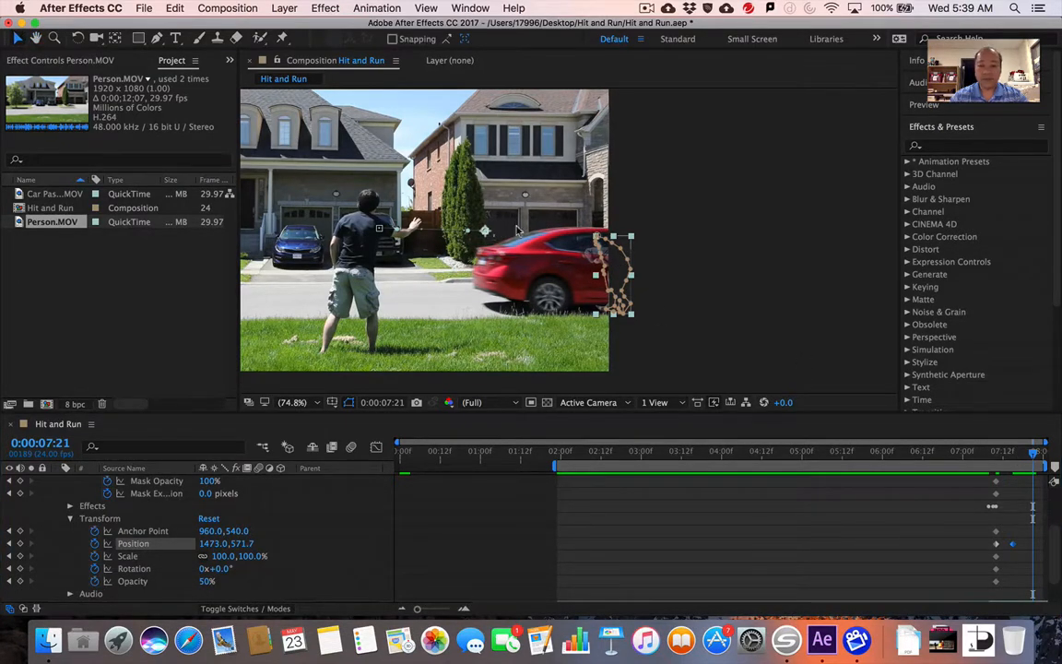
left_click_drag(614, 267, 729, 268)
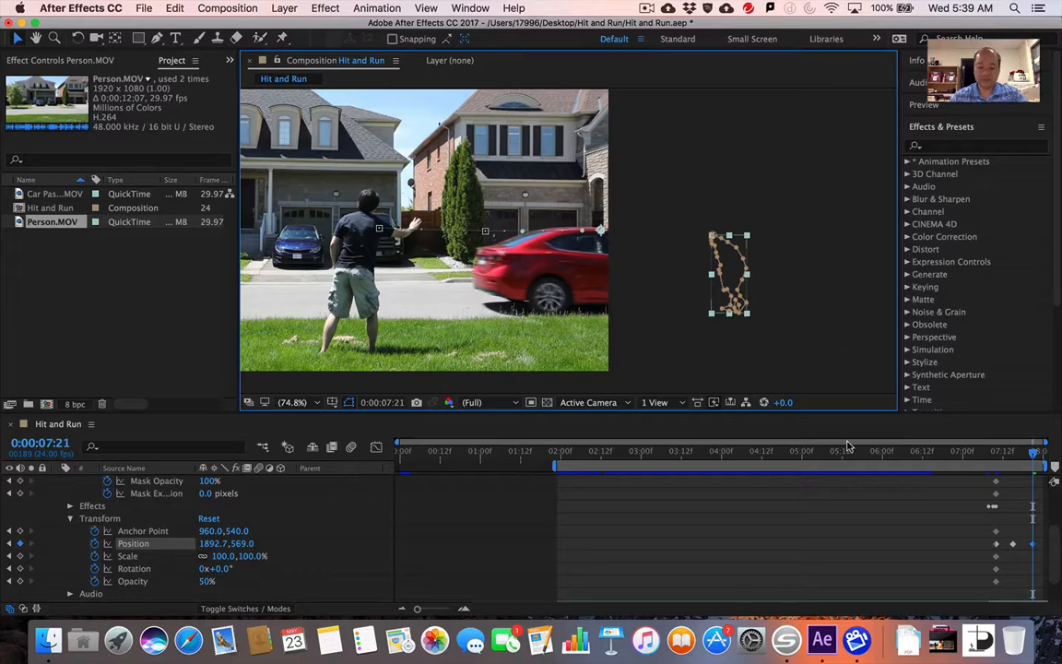
Step: Collapse the top Person.MOV layer's properties and return the playhead to 0:00:07:08
scroll(74, 509, "up", 5)
left_click(70, 508)
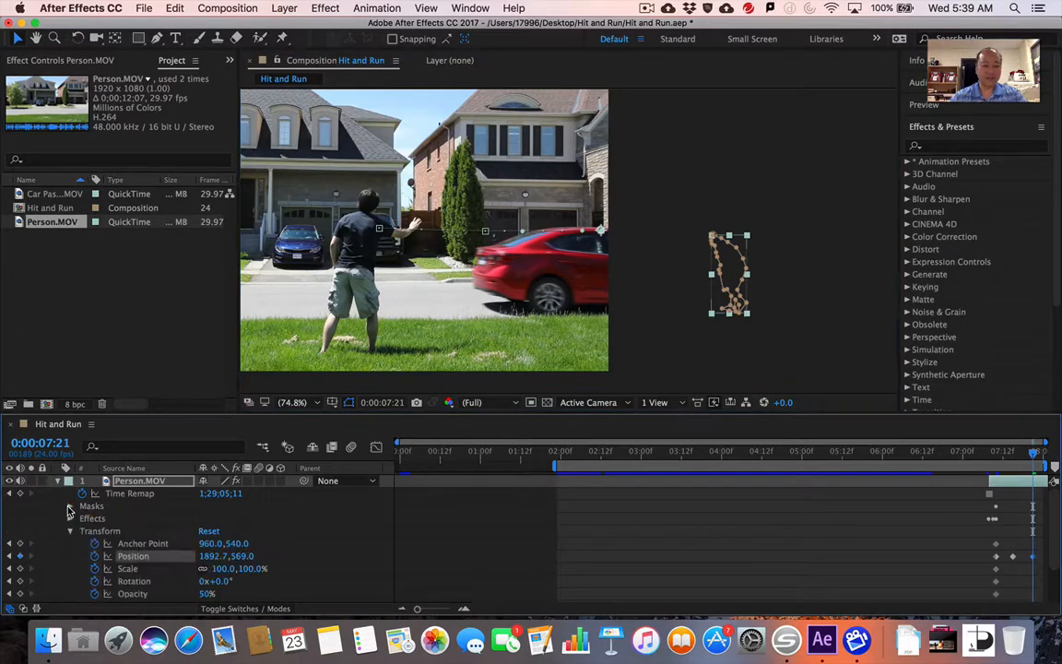
left_click(70, 508)
left_click(70, 507)
left_click(57, 481)
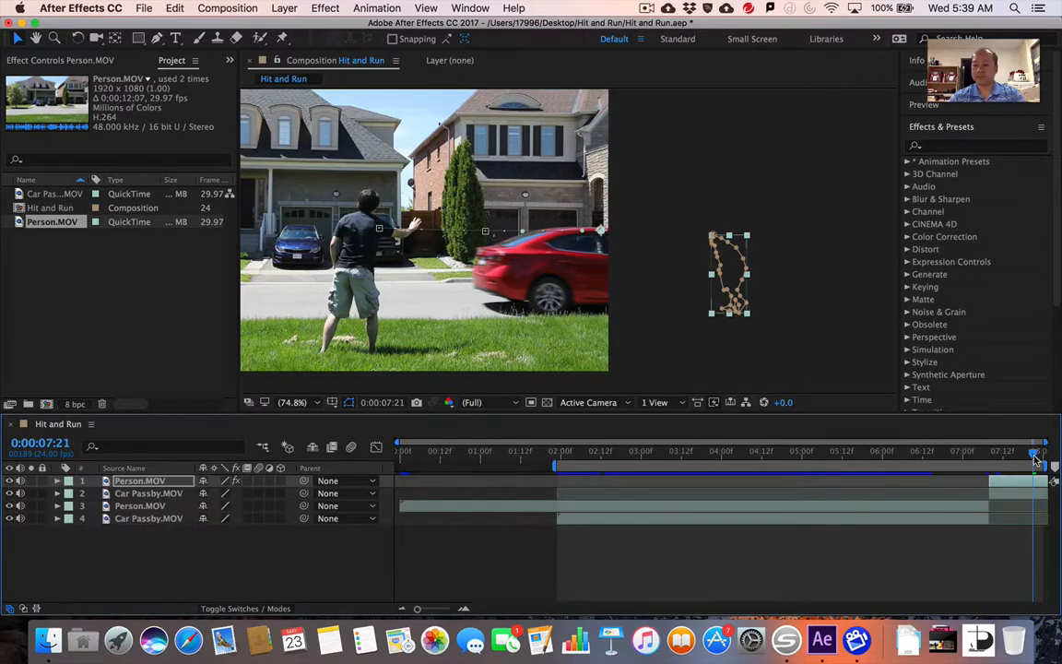
left_click_drag(1035, 458, 990, 455)
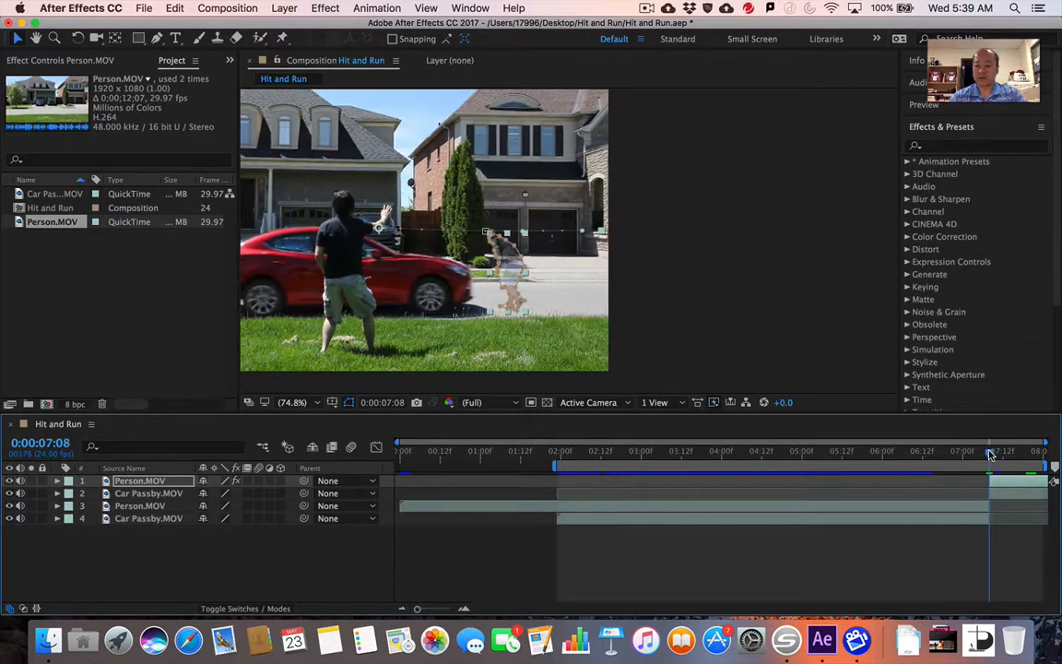
Step: Set the top Person.MOV layer's opacity to 100% at 0:00:07:08
left_click(1008, 481)
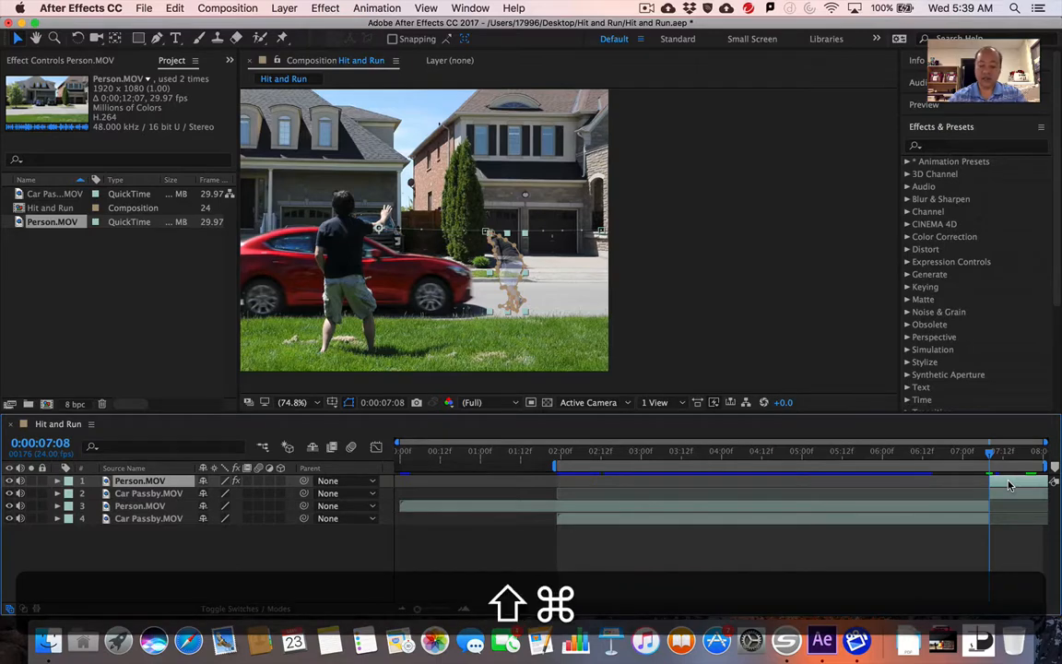
key("super+shift+o")
type("100")
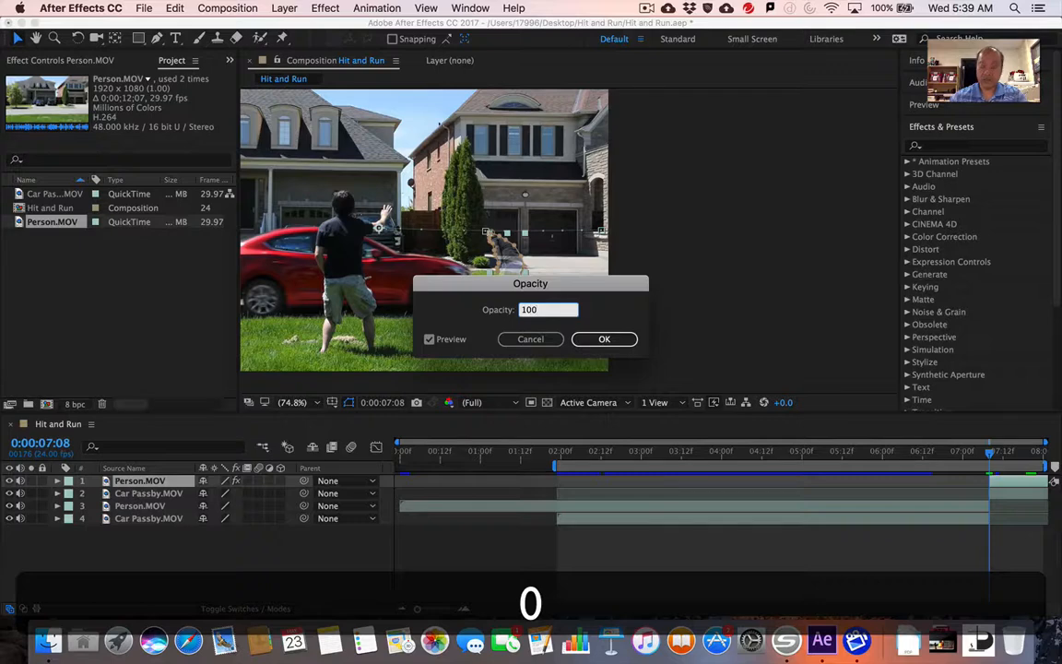
key("Return")
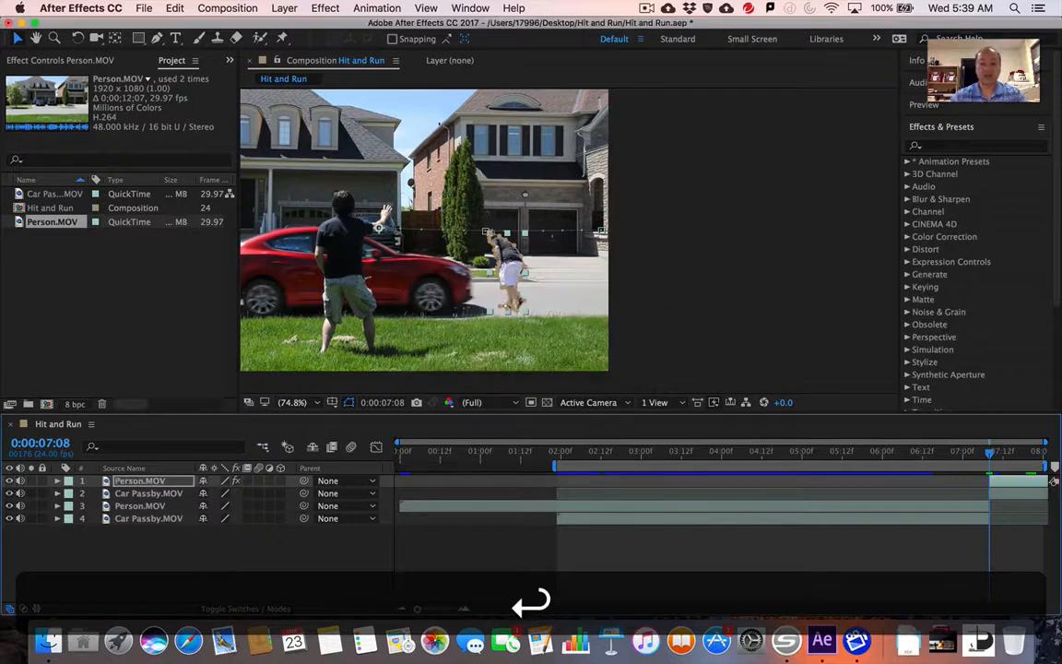
Step: Fit the composition in the viewer and preview the animation from 0:00:01:23
left_click(557, 454)
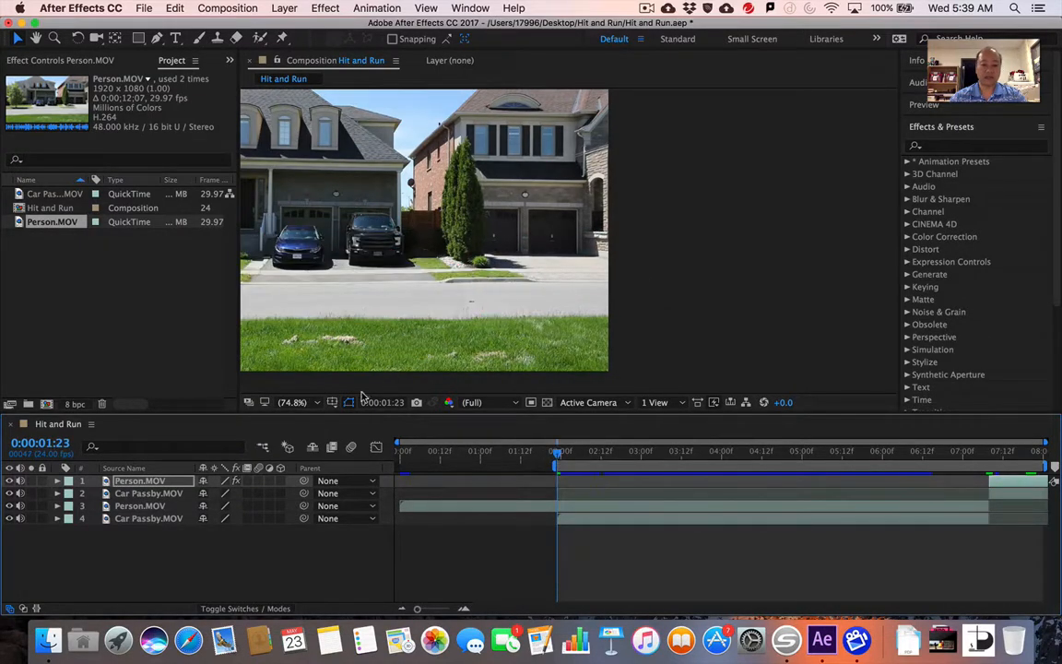
left_click(314, 403)
left_click(320, 387)
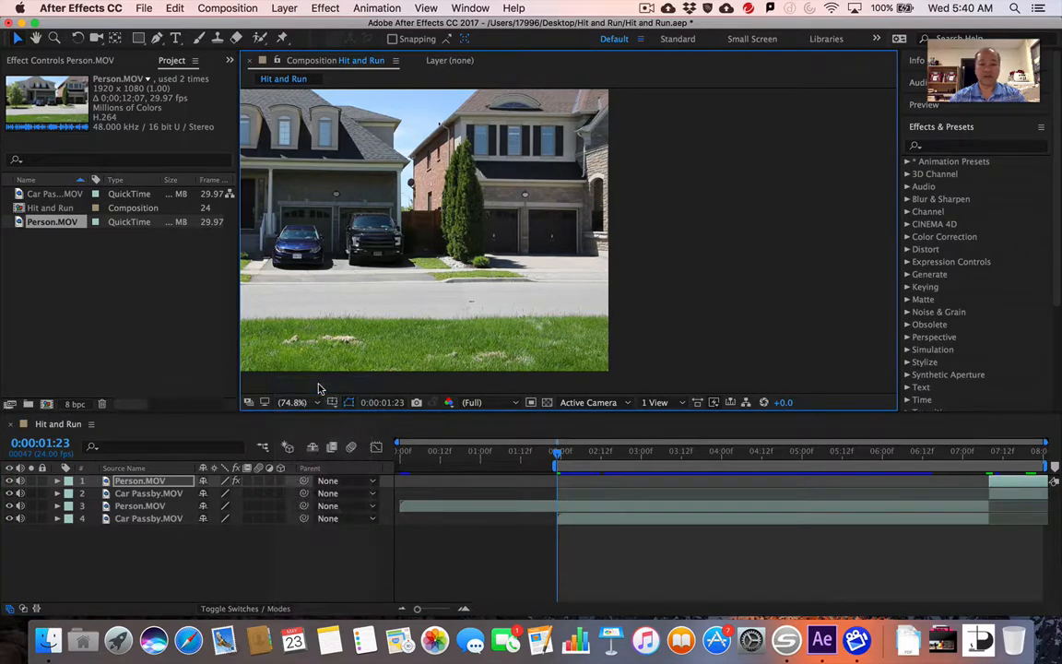
left_click(319, 403)
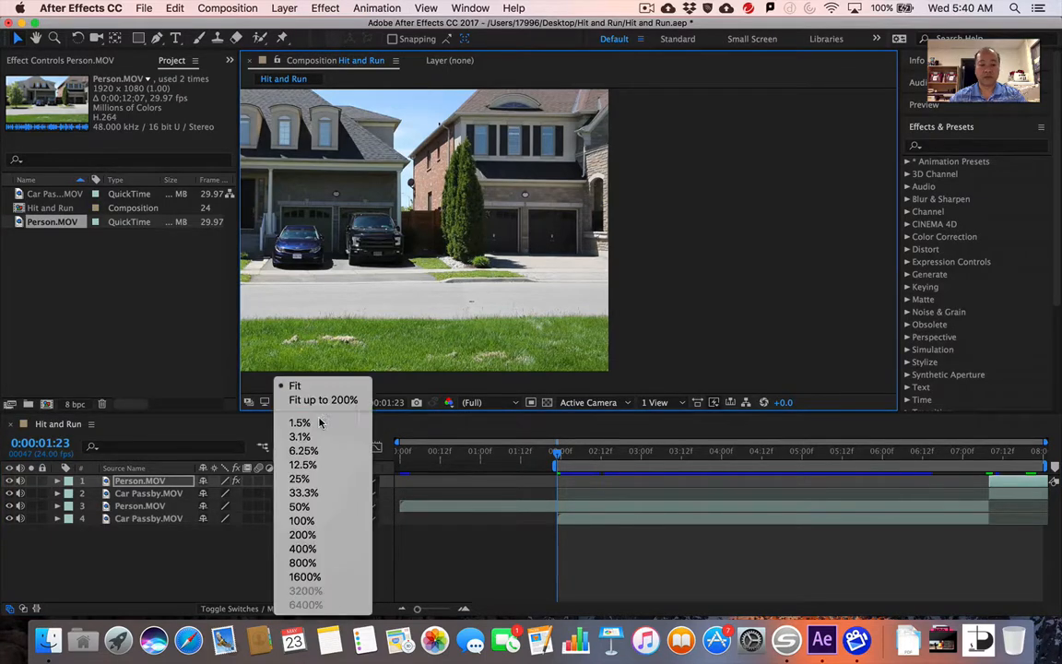
left_click(338, 523)
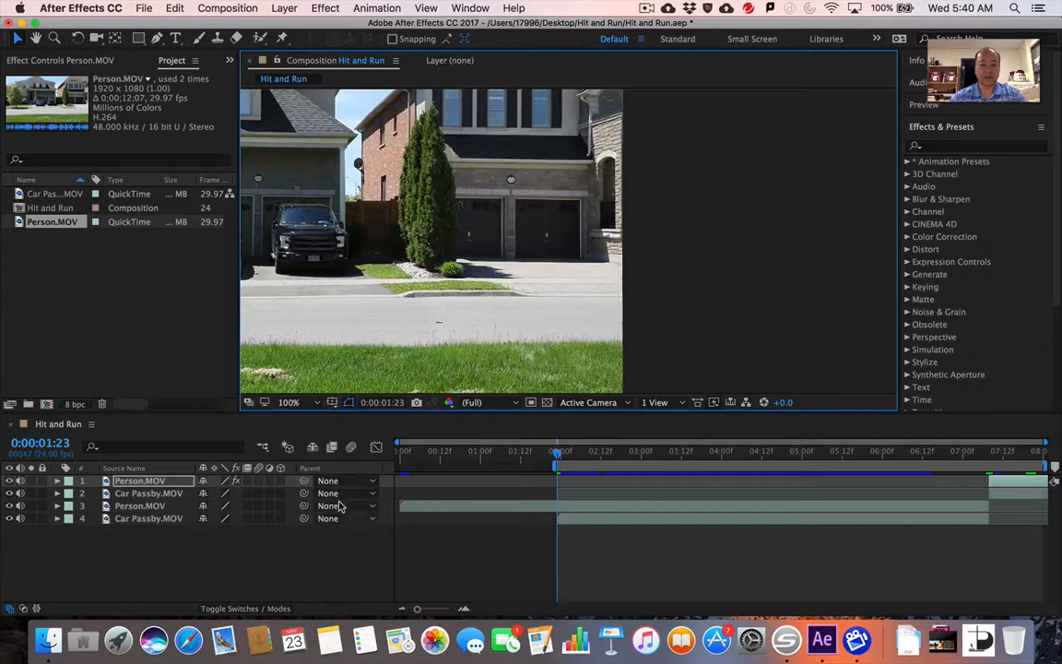
left_click(314, 402)
left_click(314, 386)
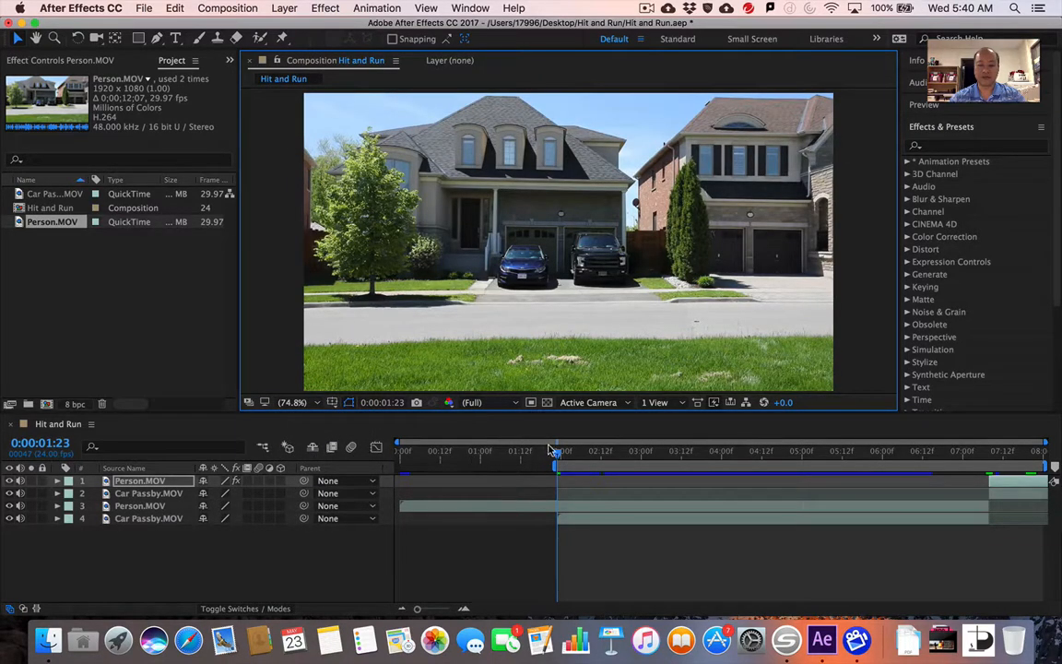
key("space")
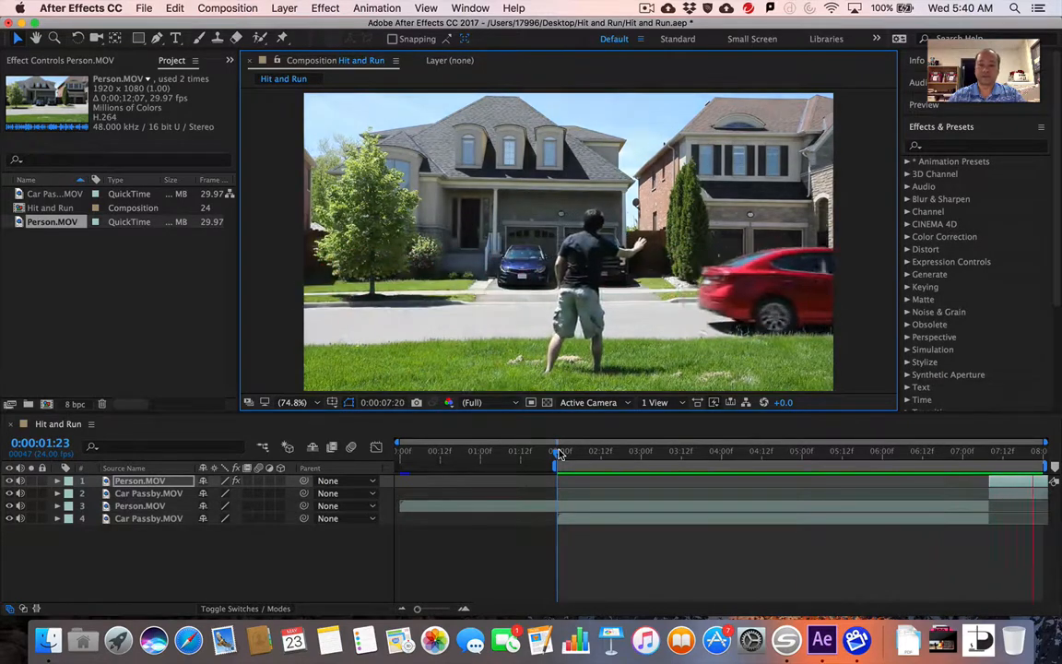
key("space")
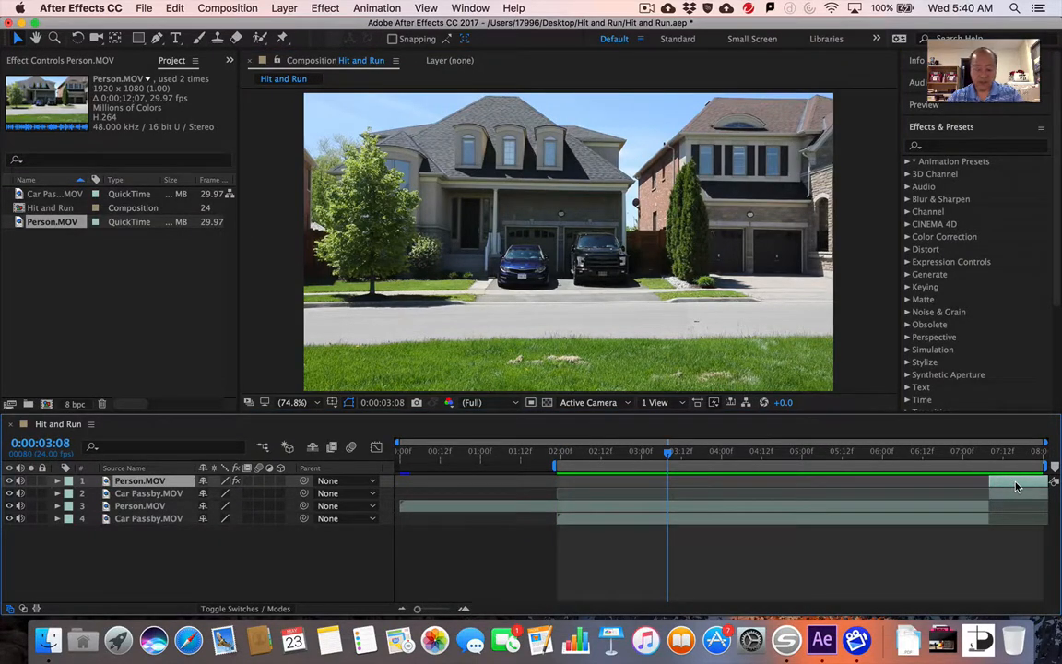
key("super+shift+o")
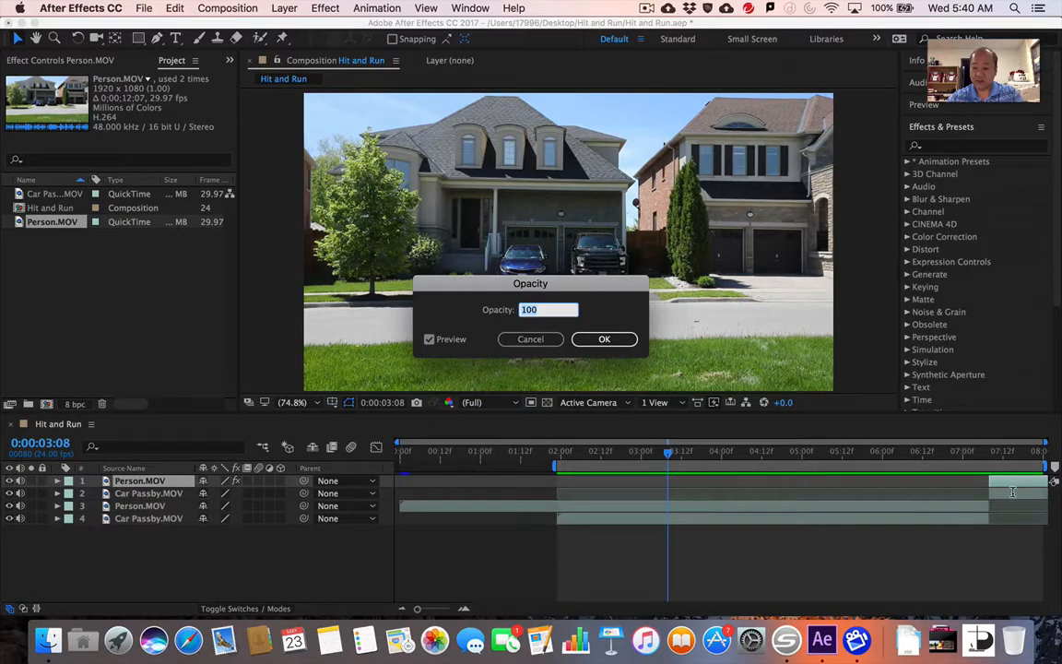
left_click(530, 340)
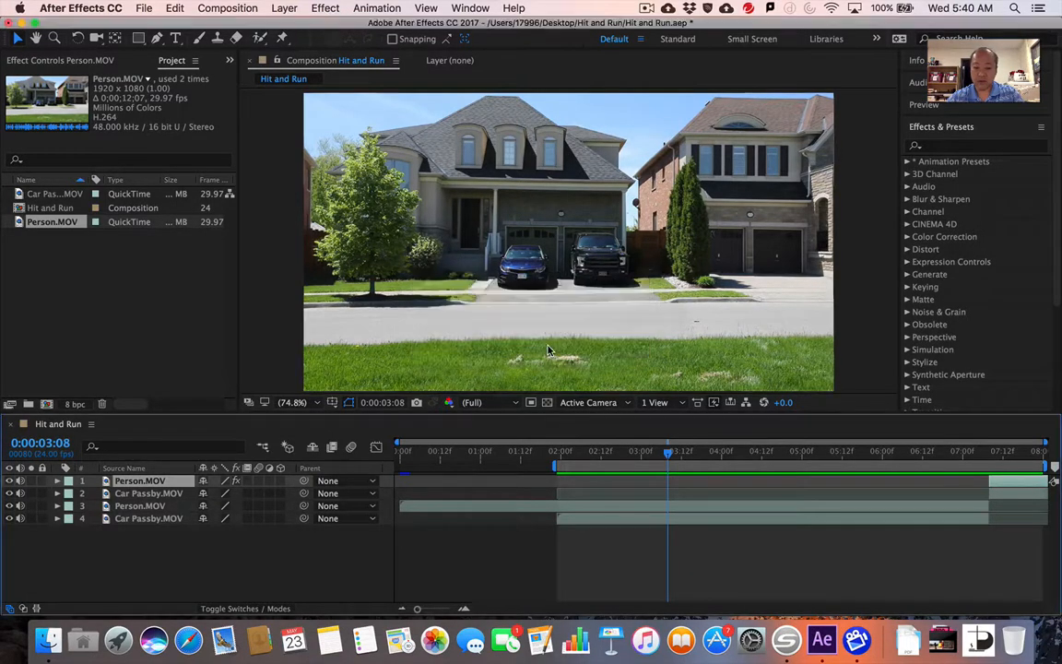
left_click(1009, 498)
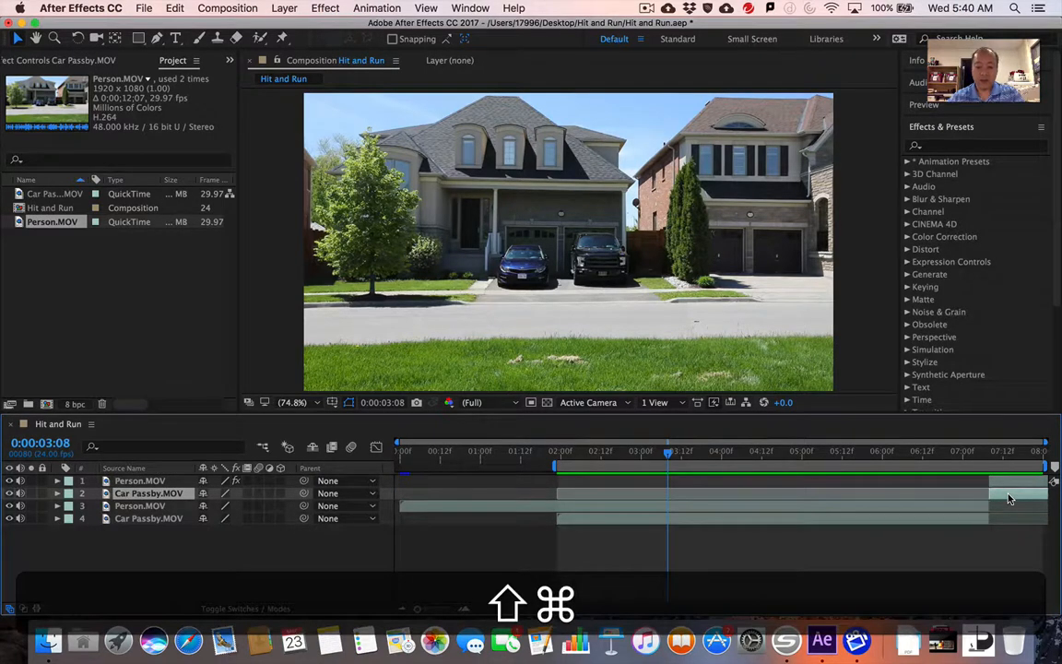
key("super+shift+o")
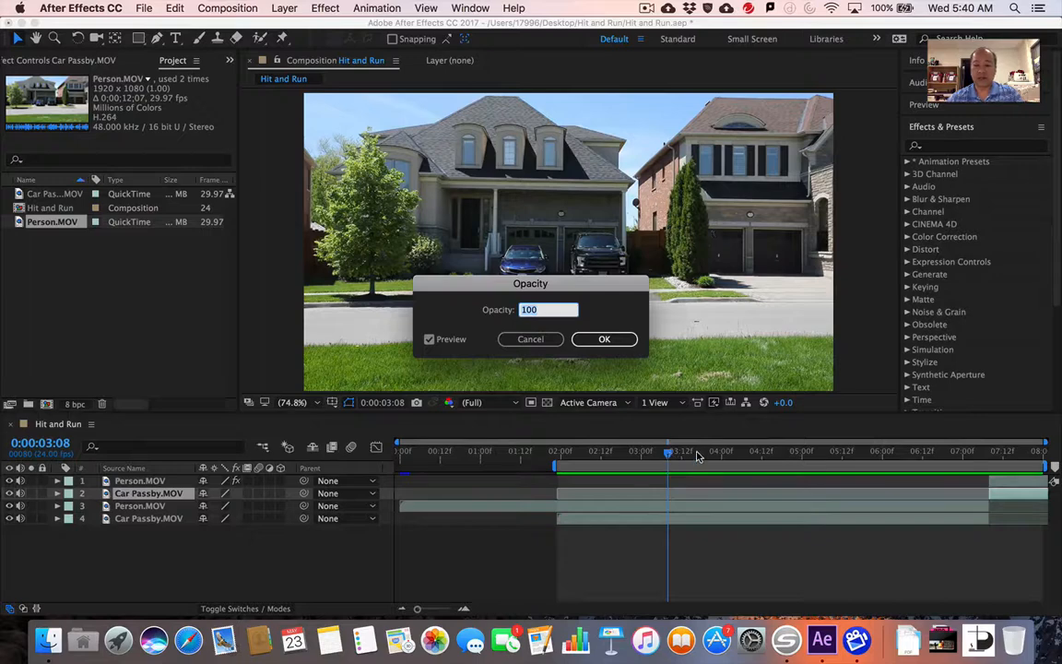
left_click(535, 340)
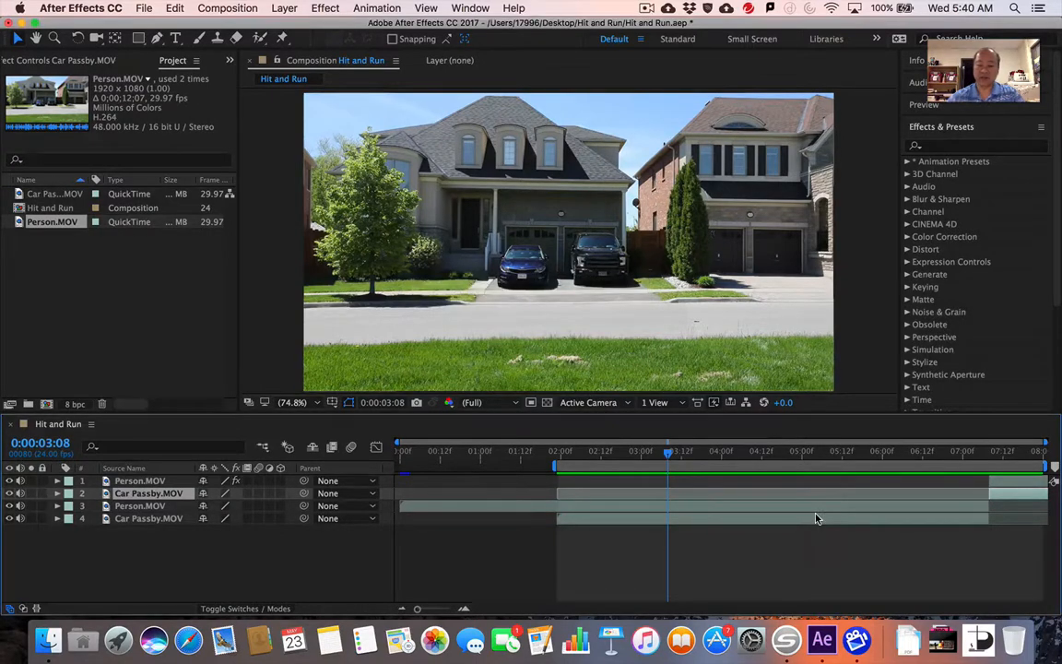
Step: Expand the top Person.MOV layer's properties at 0:00:07:09 and set its opacity to 100%
left_click_drag(670, 456, 995, 492)
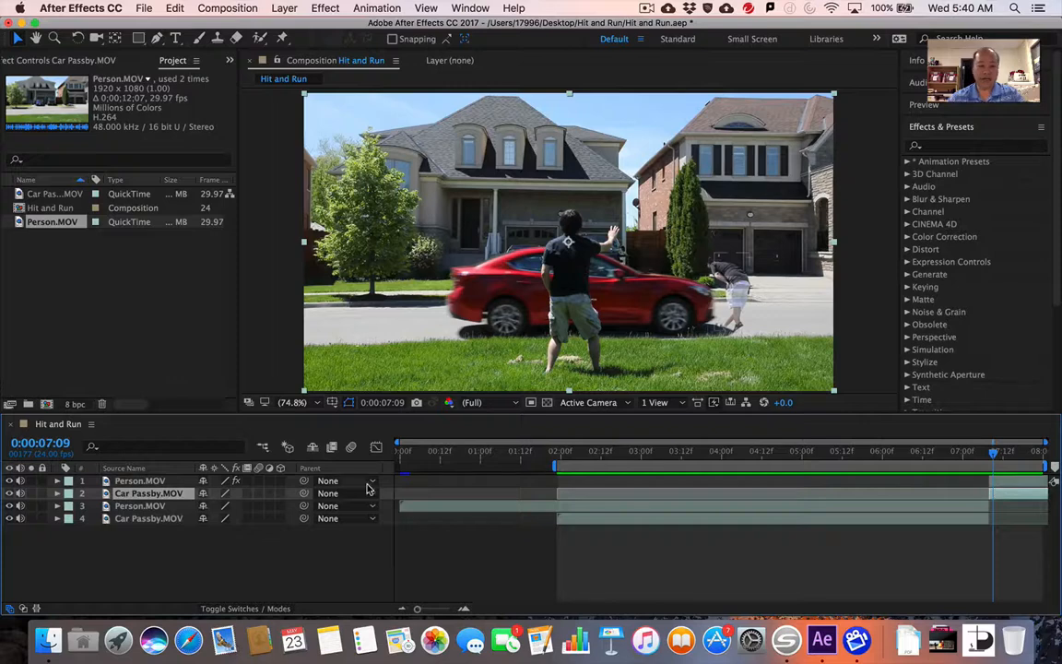
left_click(57, 493)
left_click(58, 494)
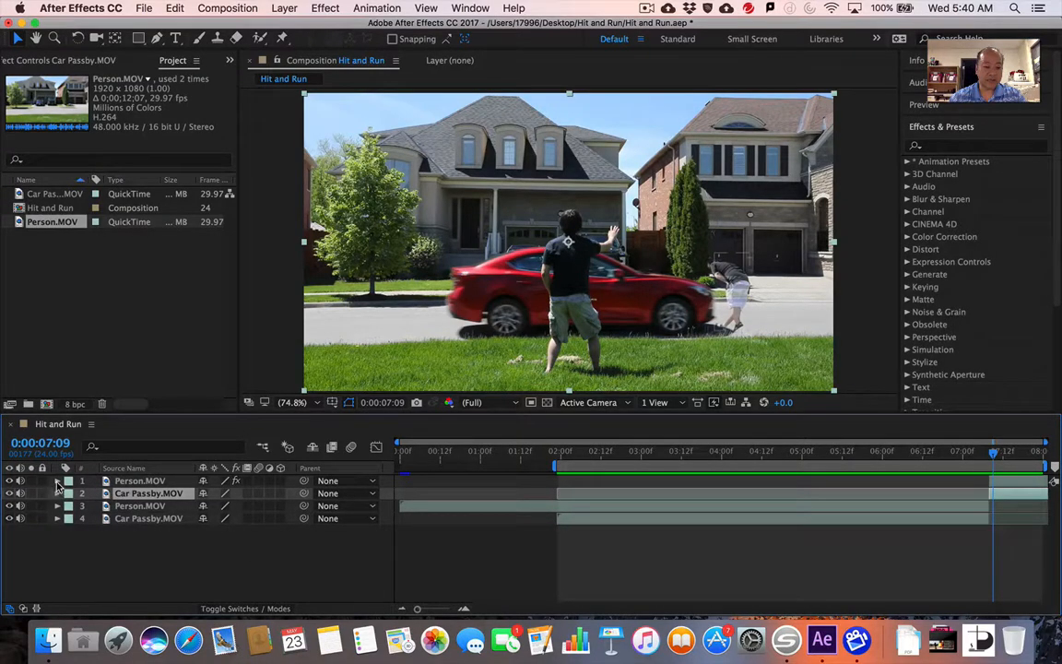
left_click(57, 480)
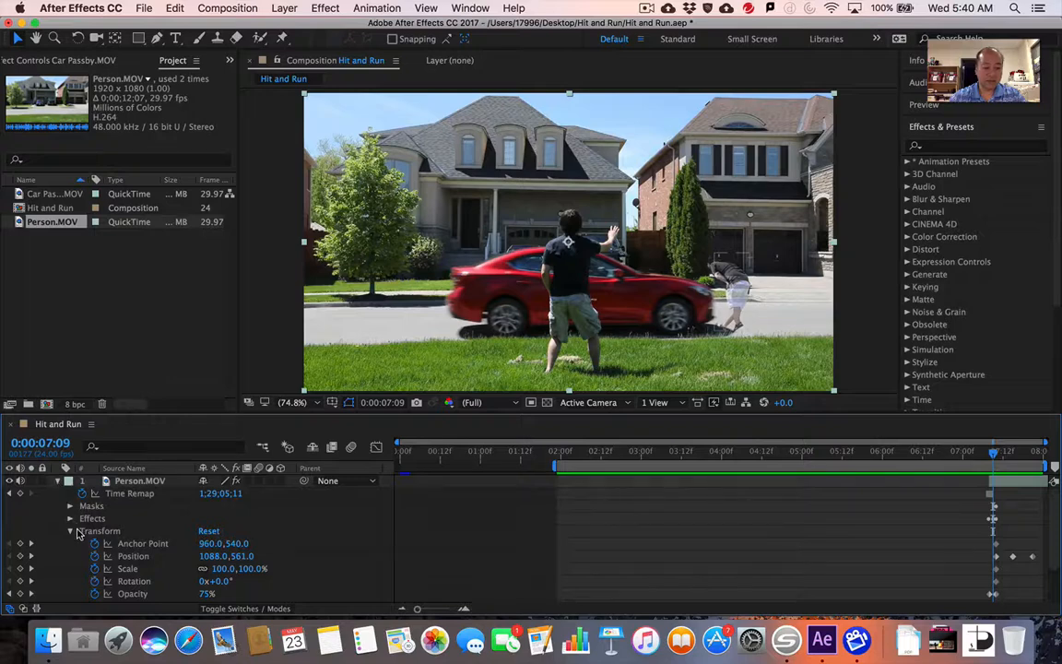
left_click(204, 594)
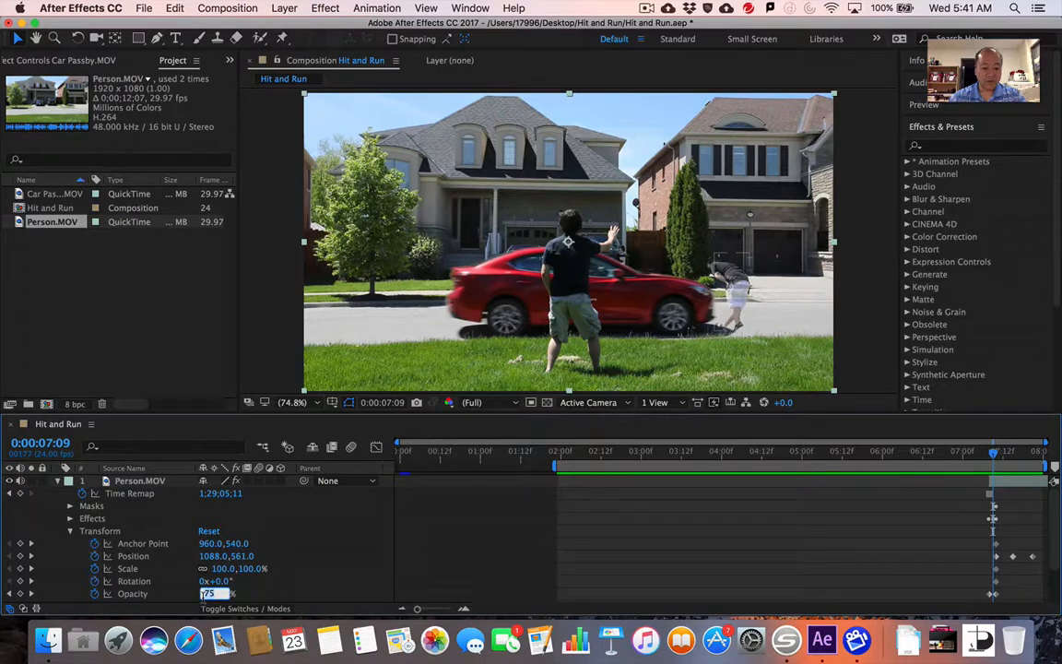
type("100")
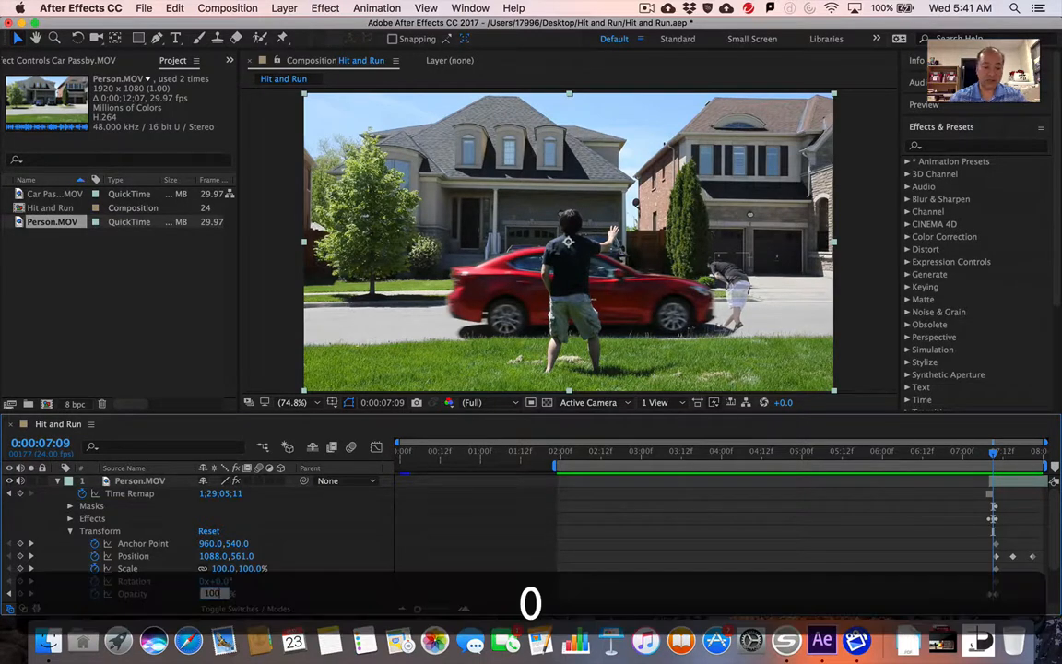
key("Return")
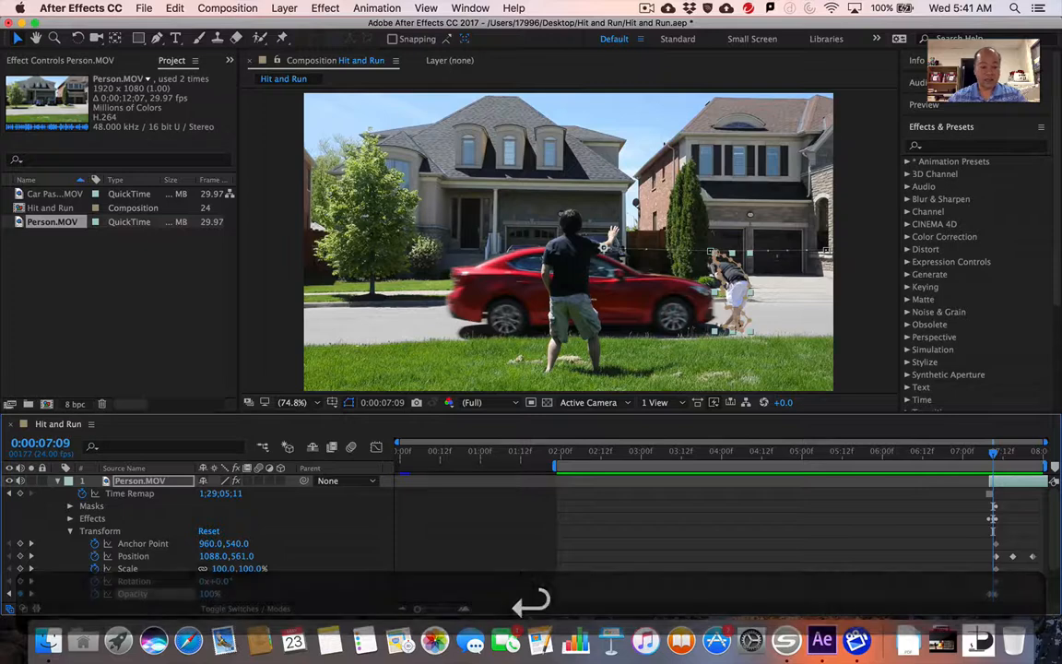
Step: Advance one frame to 0:00:07:10 and set the top Person.MOV layer's opacity to 100%
key("super+Right")
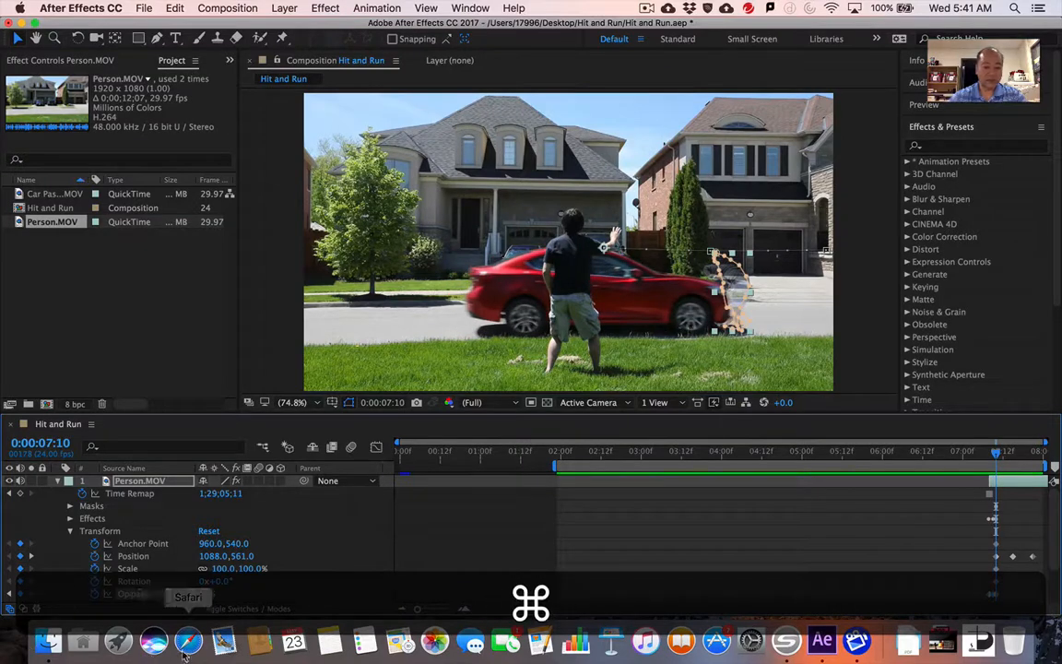
left_click(205, 595)
type("100")
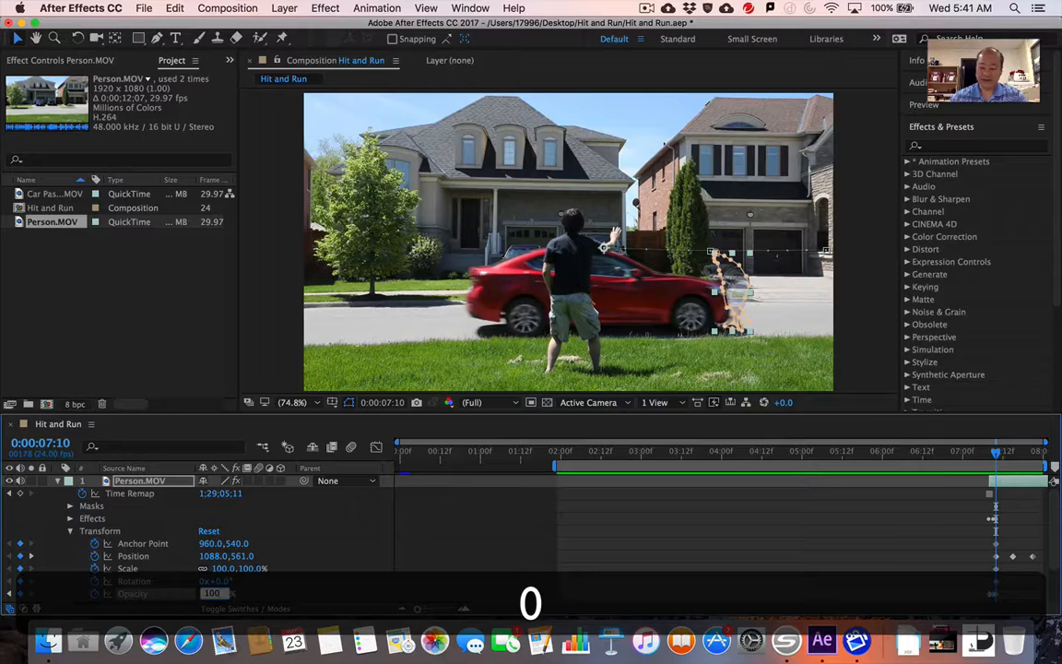
key("Return")
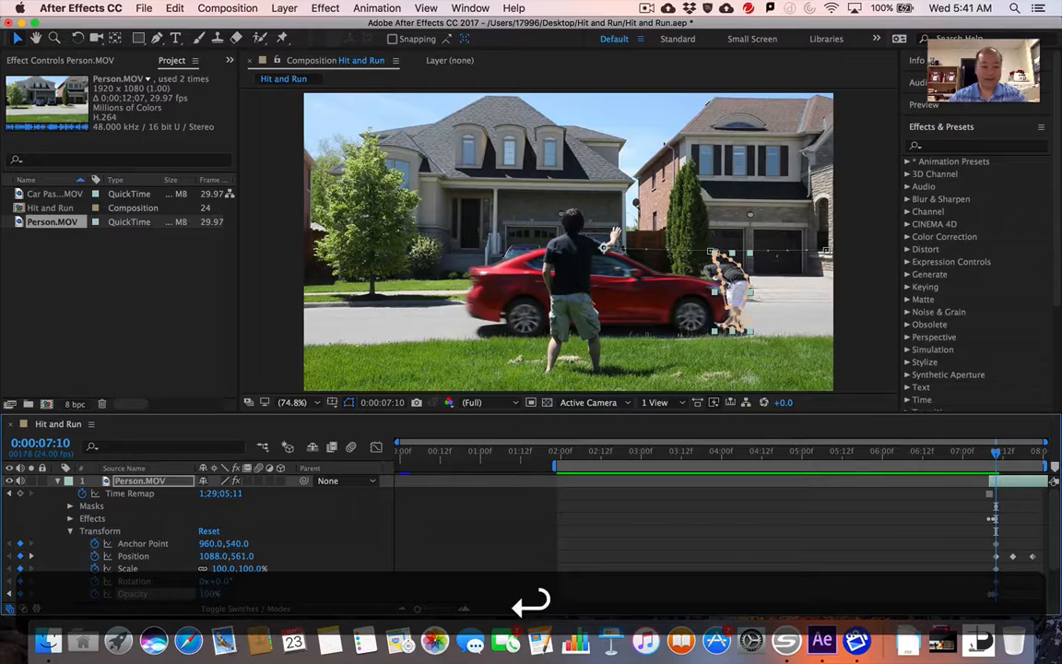
Step: Examine the man's opacity and movement ahead of the car frame by frame after 0:00:07:10, and step back to 0:00:07:08
key("super+Right")
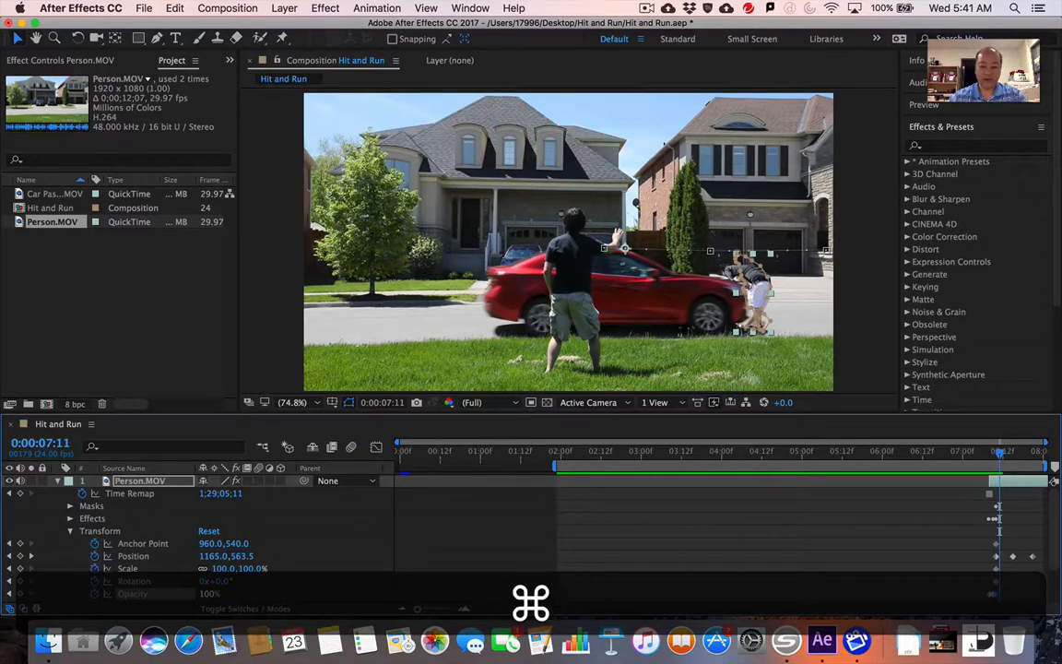
key("super+Right")
key("super+Right")
key("super+Right")
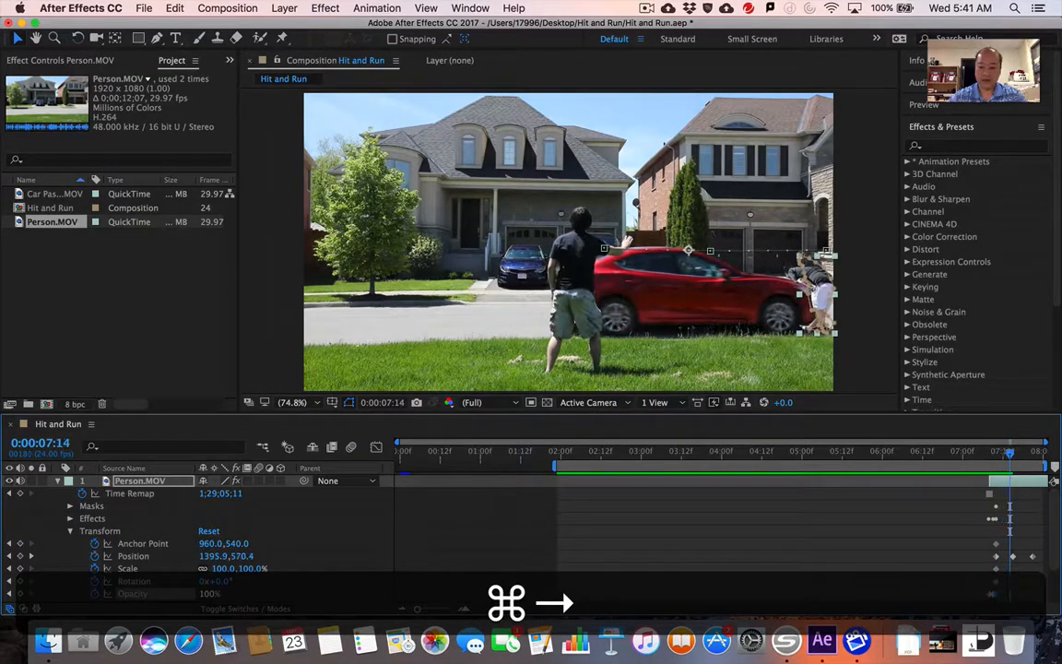
key("super+Right")
key("super+Right")
key("super+Right")
key("super+Right")
key("super+Right")
key("super+Right")
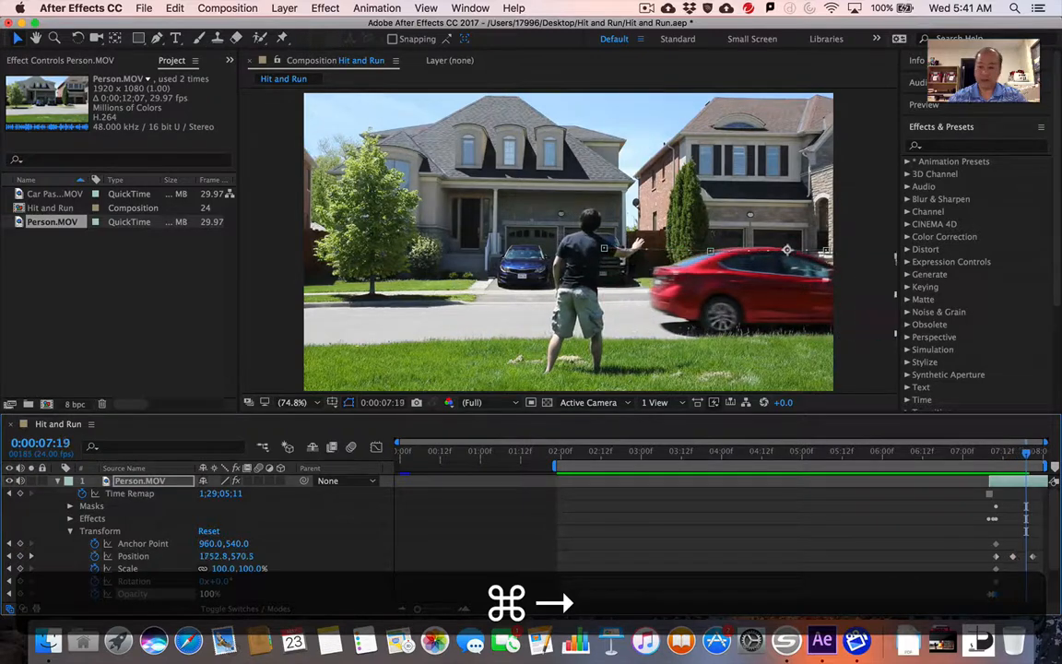
key("super+Right")
key("super+Right")
key("super+Left")
key("super+Left")
key("super+Left")
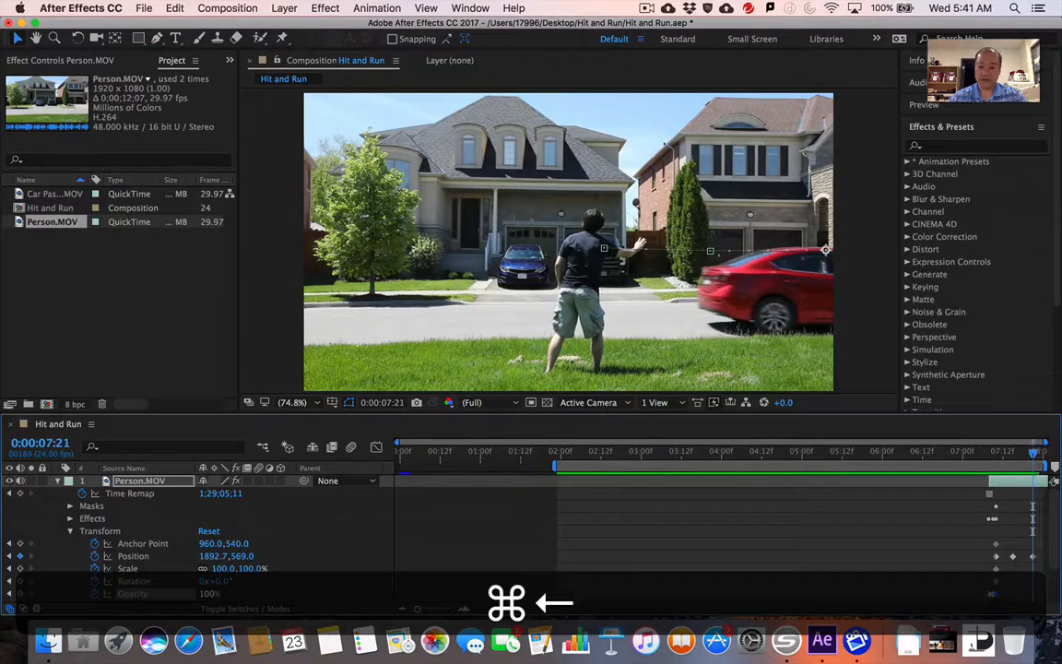
key("super+Left")
key("super+Left")
key("super+Left")
key("super+Left")
key("super+Left")
key("super+Left")
key("super+Left")
key("super+Left")
key("super+Left")
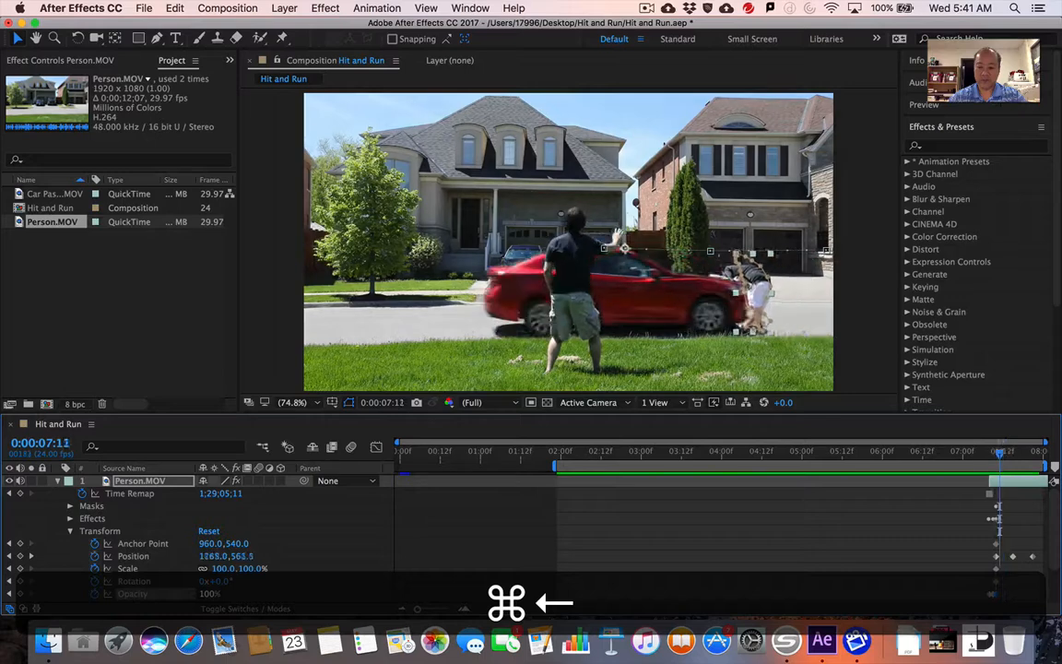
key("super+Left")
key("super+Left")
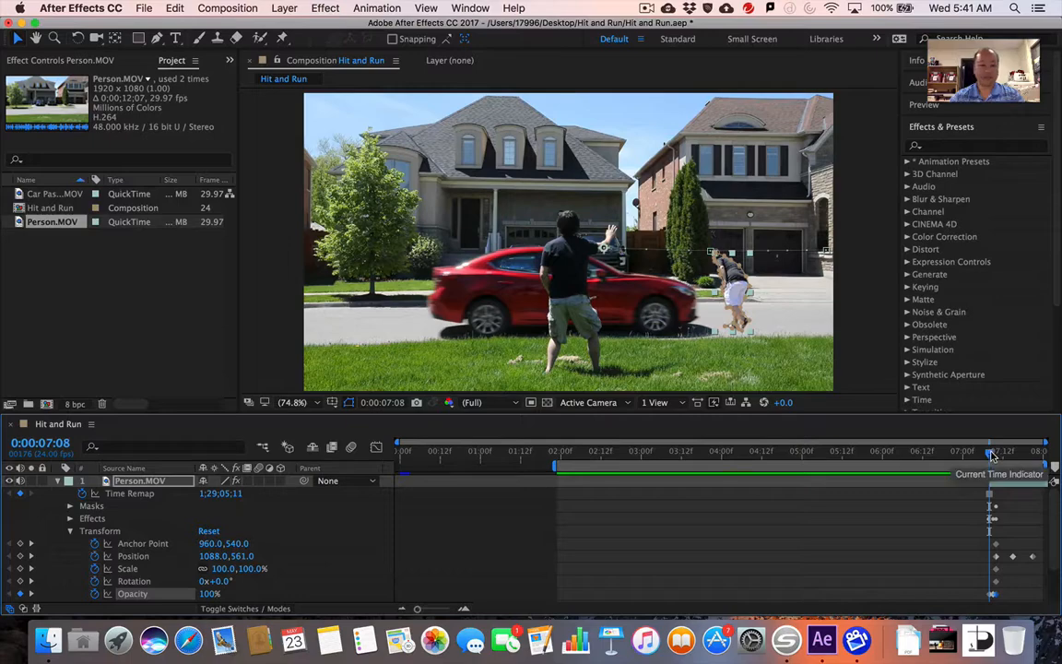
Step: Collapse the top Person.MOV layer's properties and preview the collision from 0:00:05:07
left_click(58, 481)
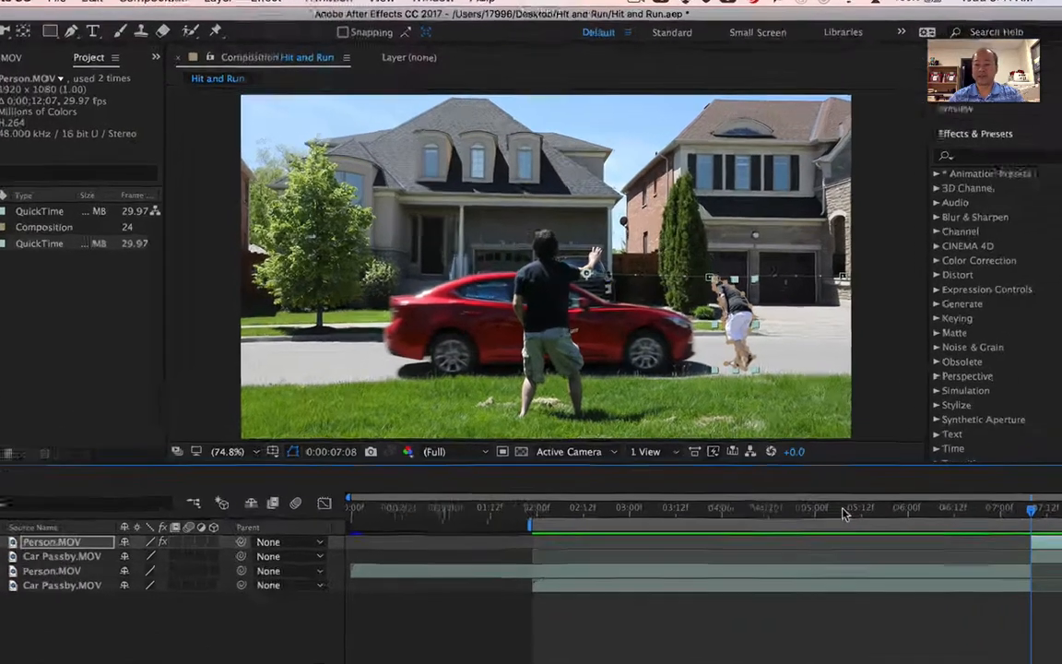
left_click(827, 454)
key("space")
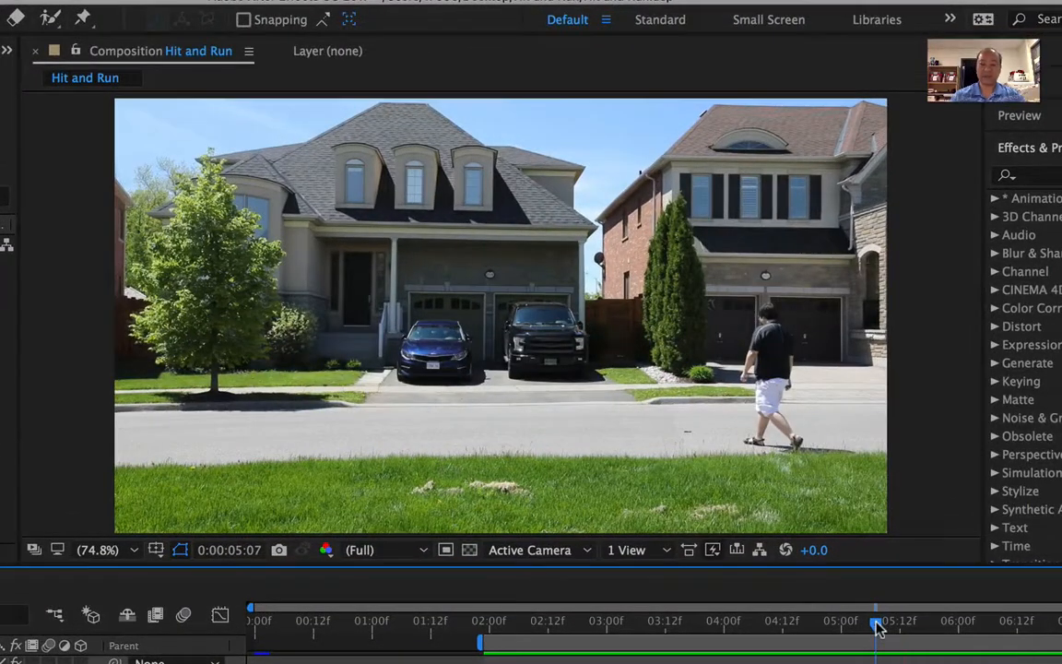